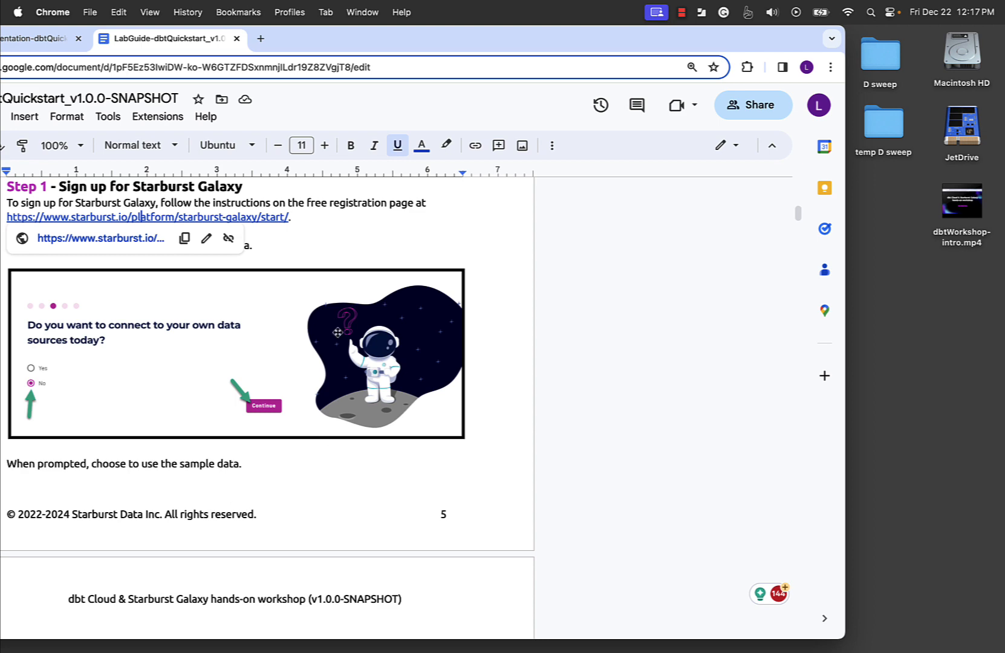
Open the Starburst Galaxy registration page linked in the lab guide and enter the first and last name
click(124, 239)
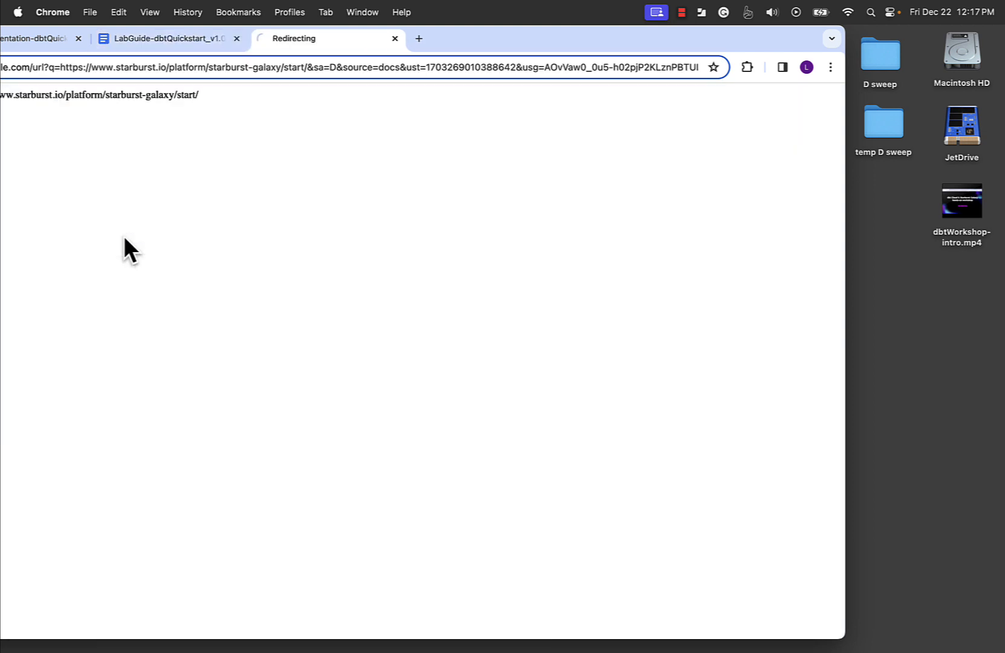
drag(496, 34, 660, 33)
click(269, 302)
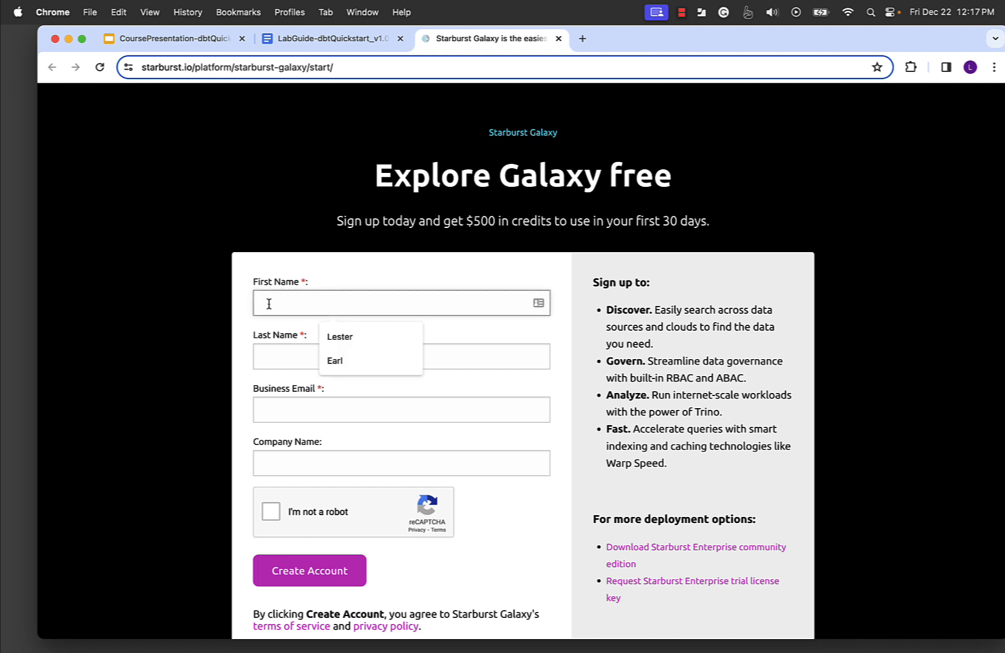
key(Tab)
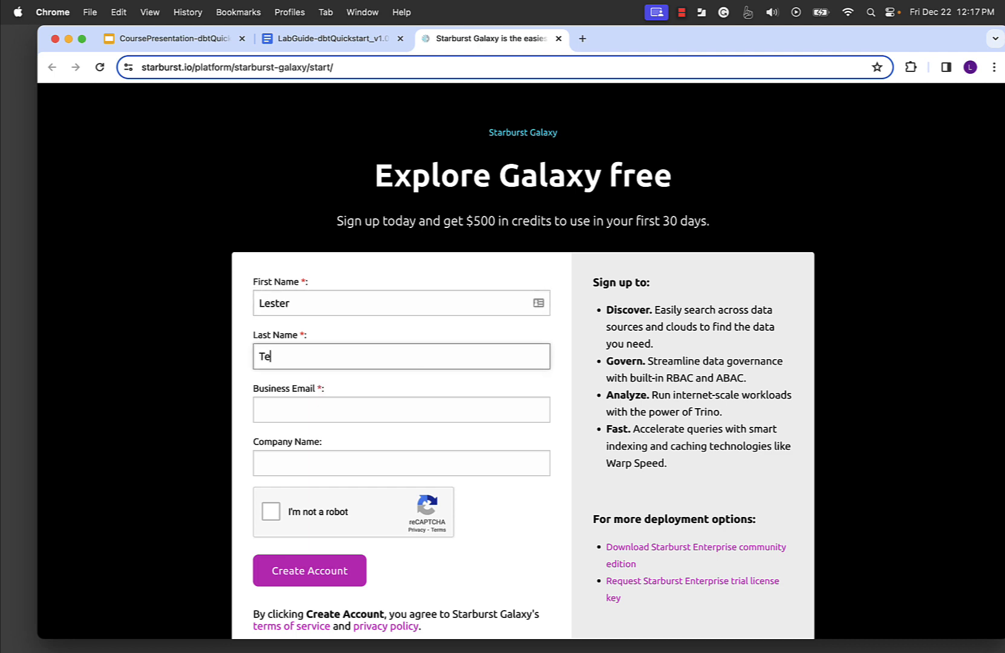
key(Tab)
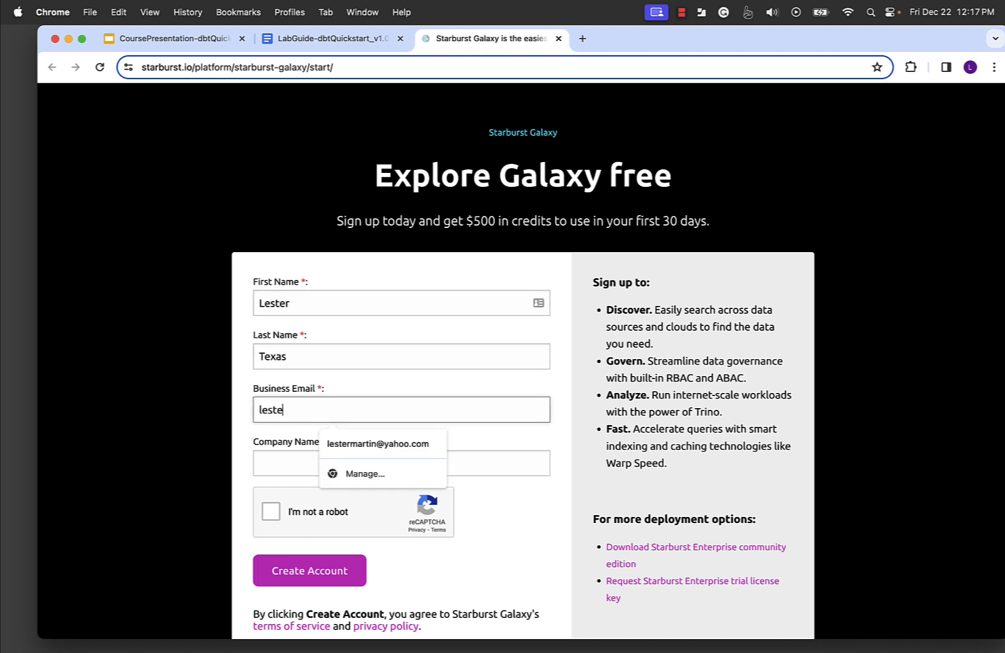
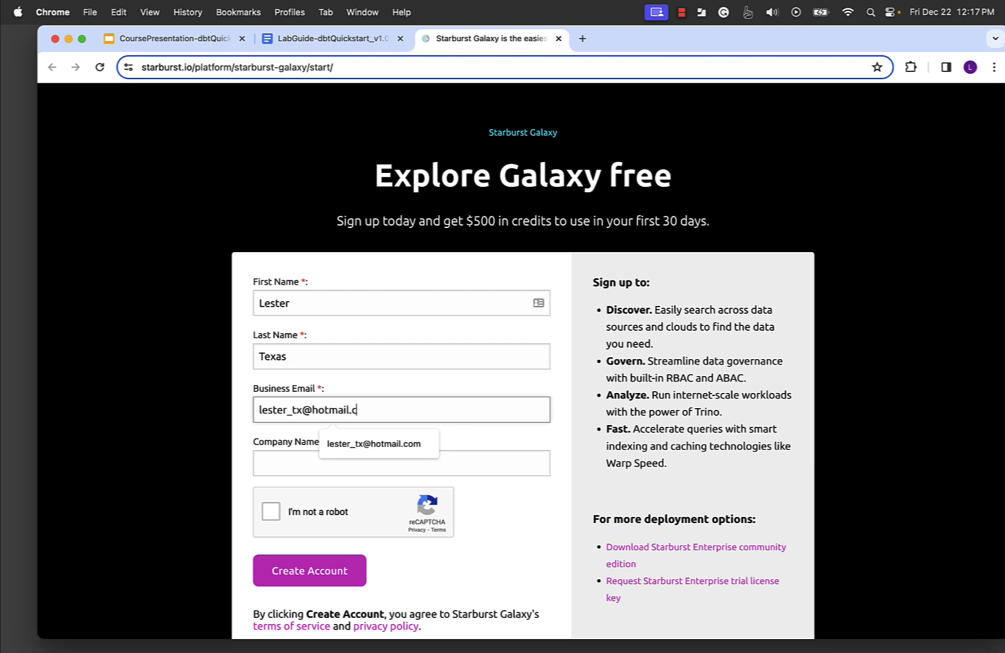
Fill in the business email, complete the reCAPTCHA check and submit the account request
key(Tab)
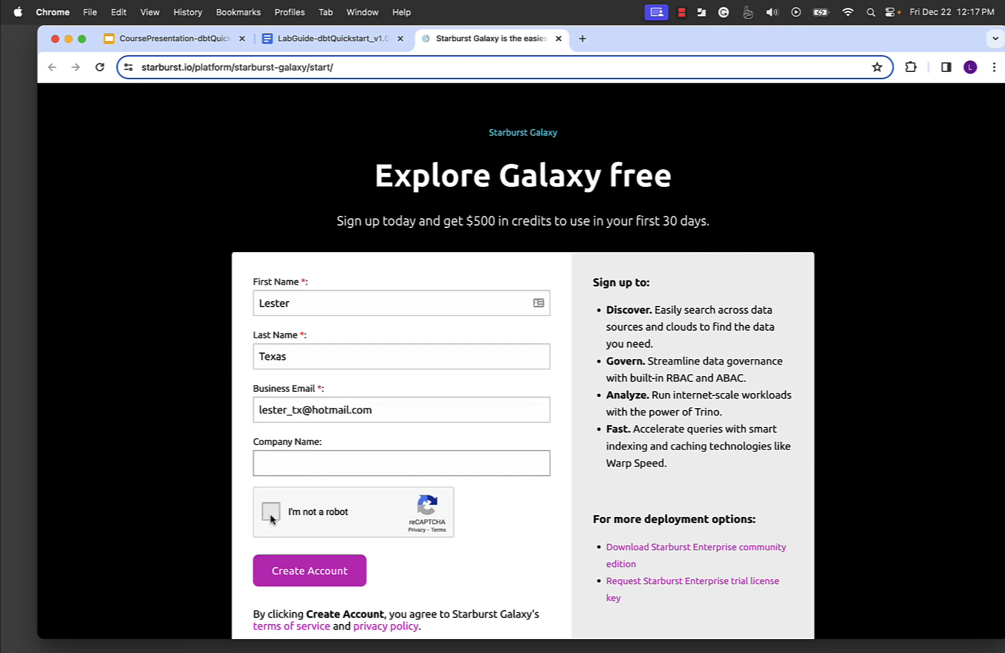
click(271, 513)
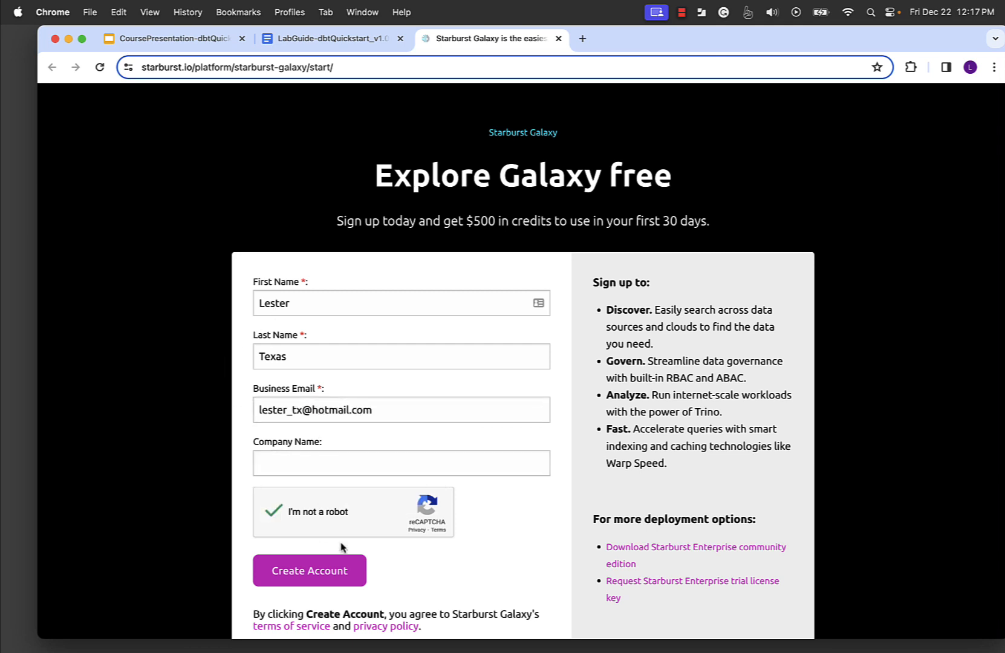
click(331, 579)
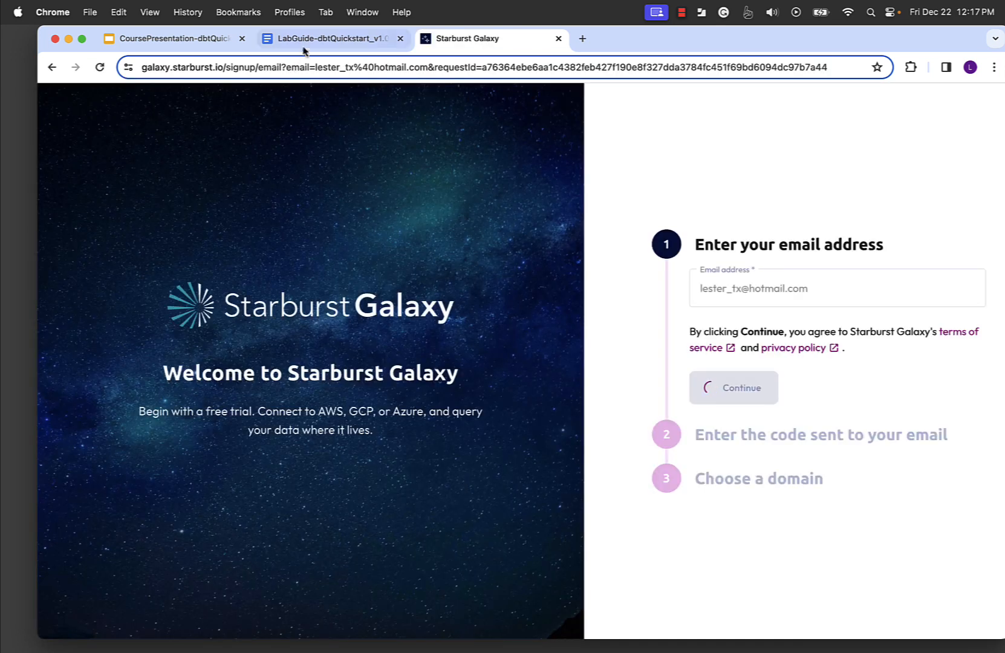
Review the lab guide's sign-up instructions on declining own data sources, using sample data and opening the Query editor
click(302, 42)
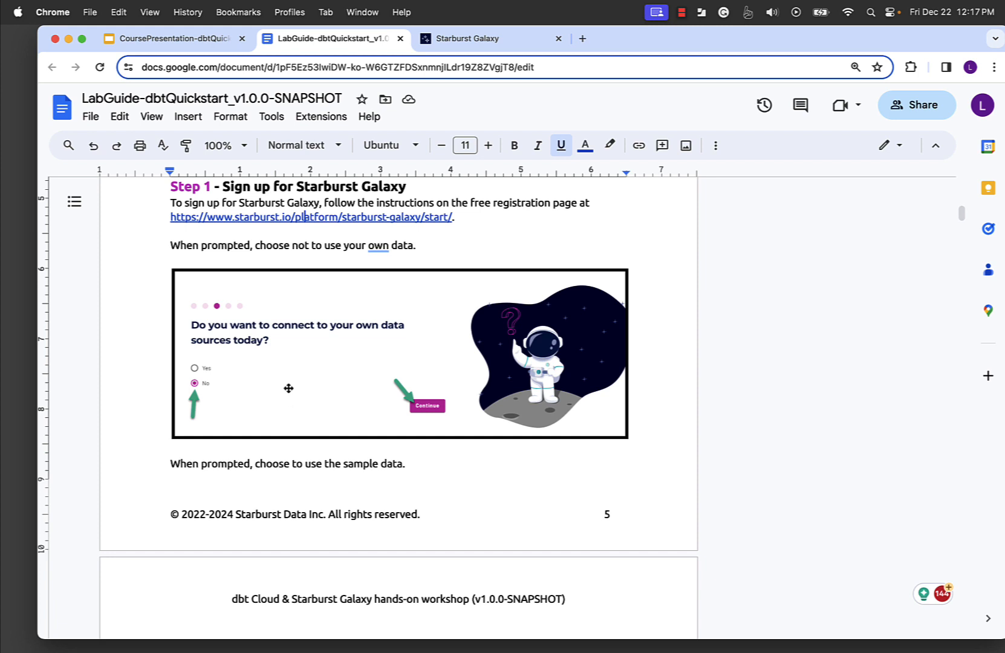
scroll(288, 389, down, 3)
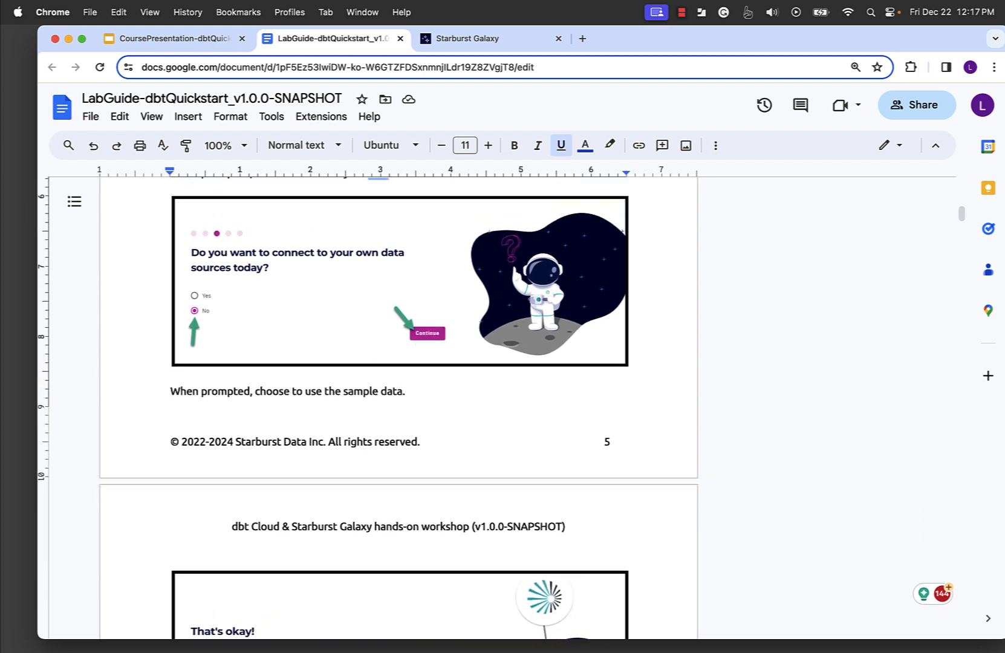
scroll(420, 346, up, 1)
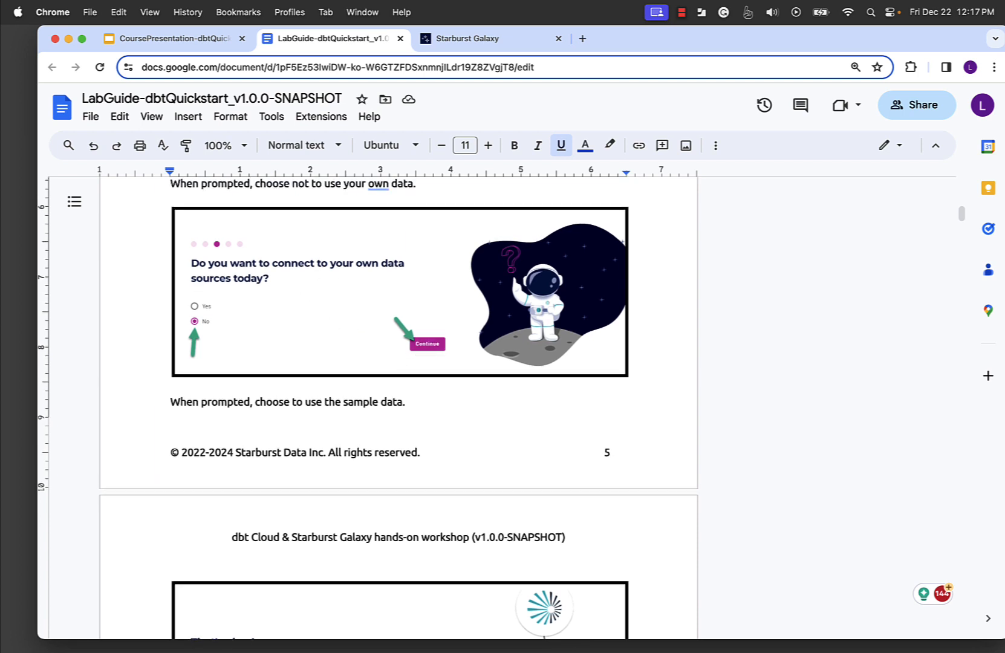
scroll(413, 450, down, 10)
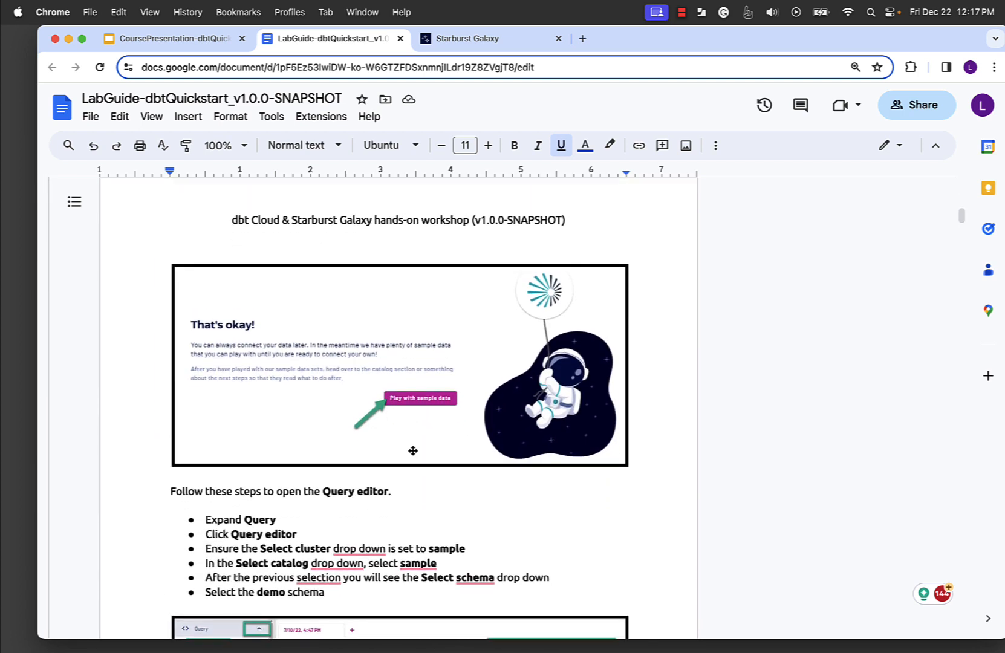
scroll(412, 450, down, 4)
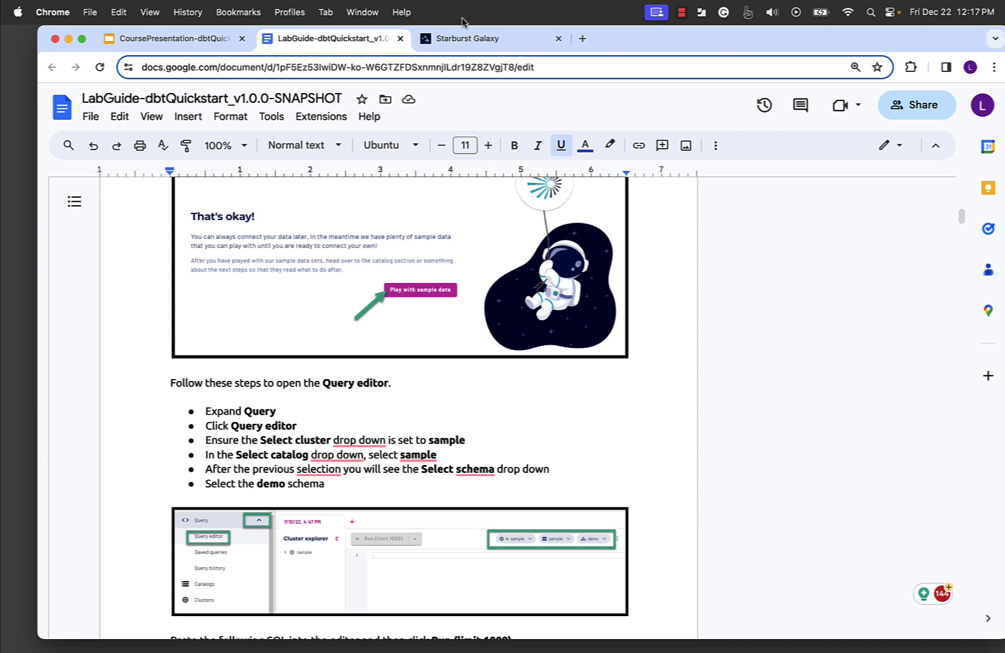
Return to the Starburst Galaxy sign-up and enter the verification code sent by email
click(457, 40)
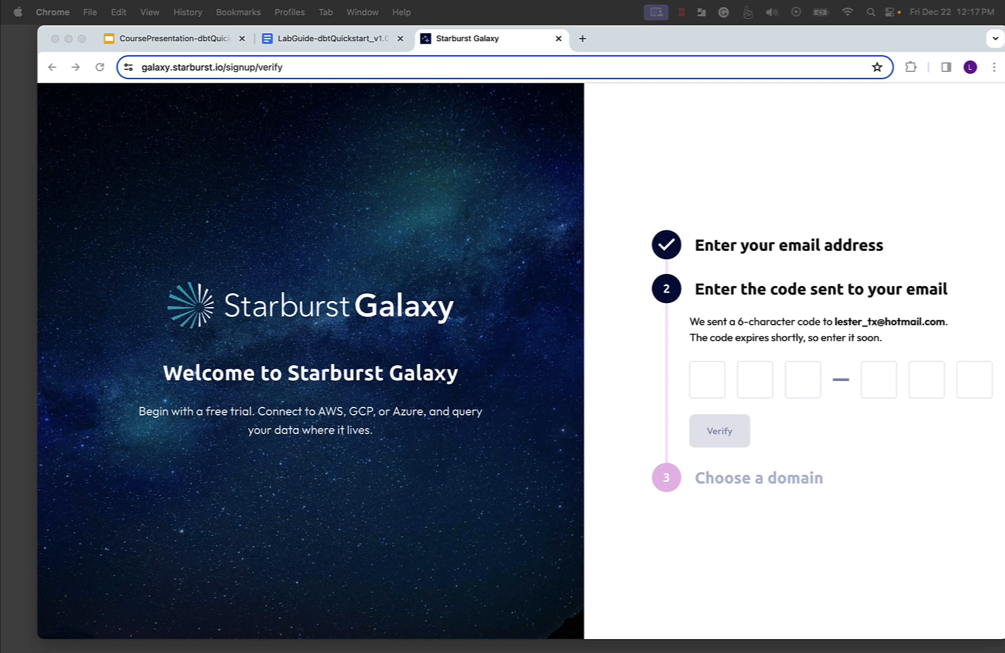
click(703, 387)
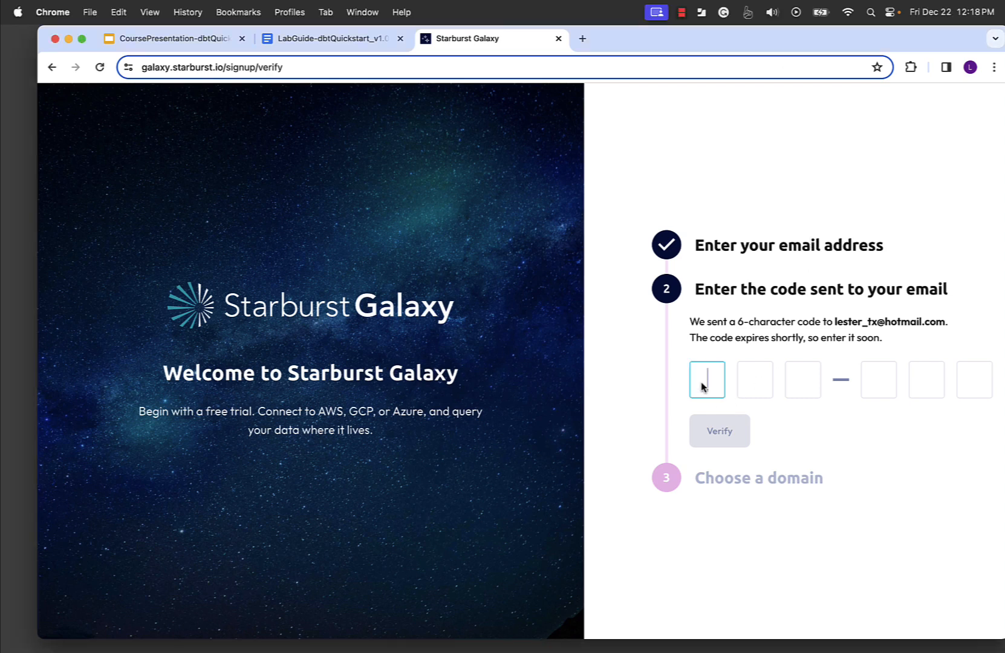
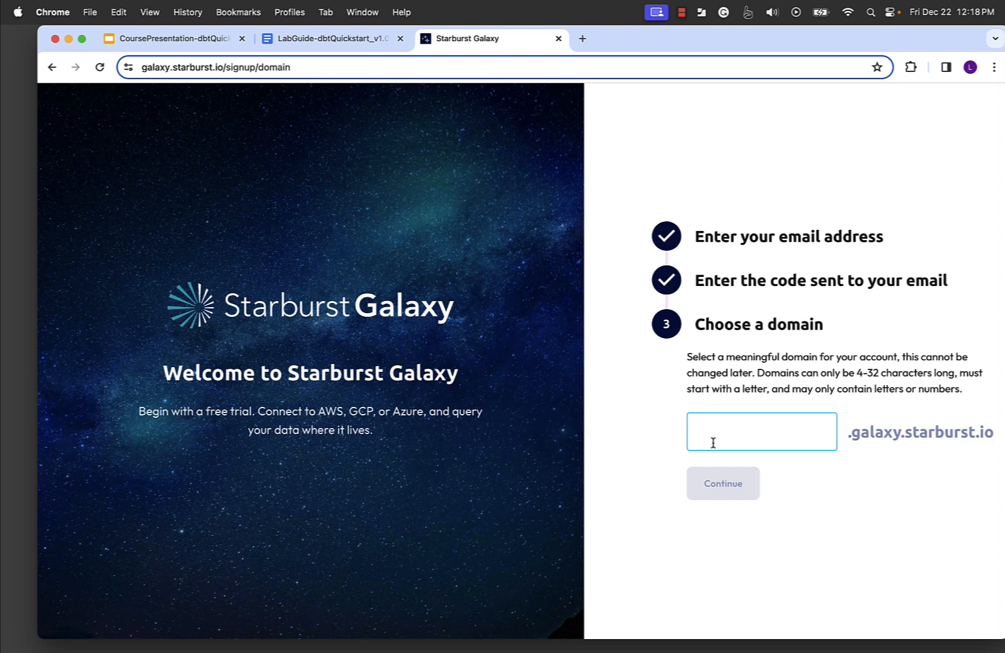
Set the account domain to dbtworkshop and continue the sign-up
text(d)
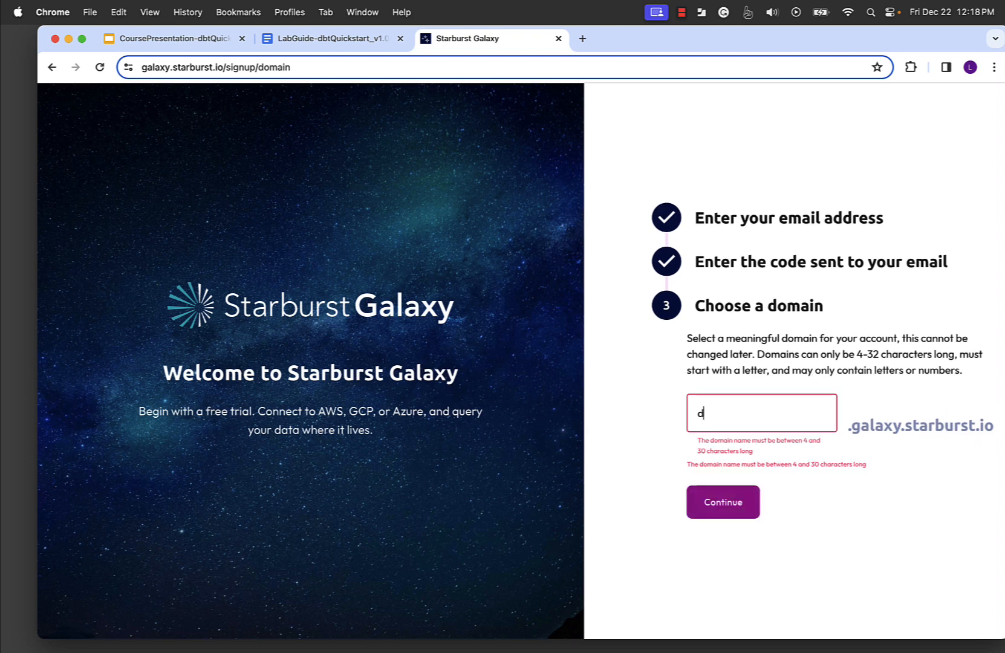
text(btwor)
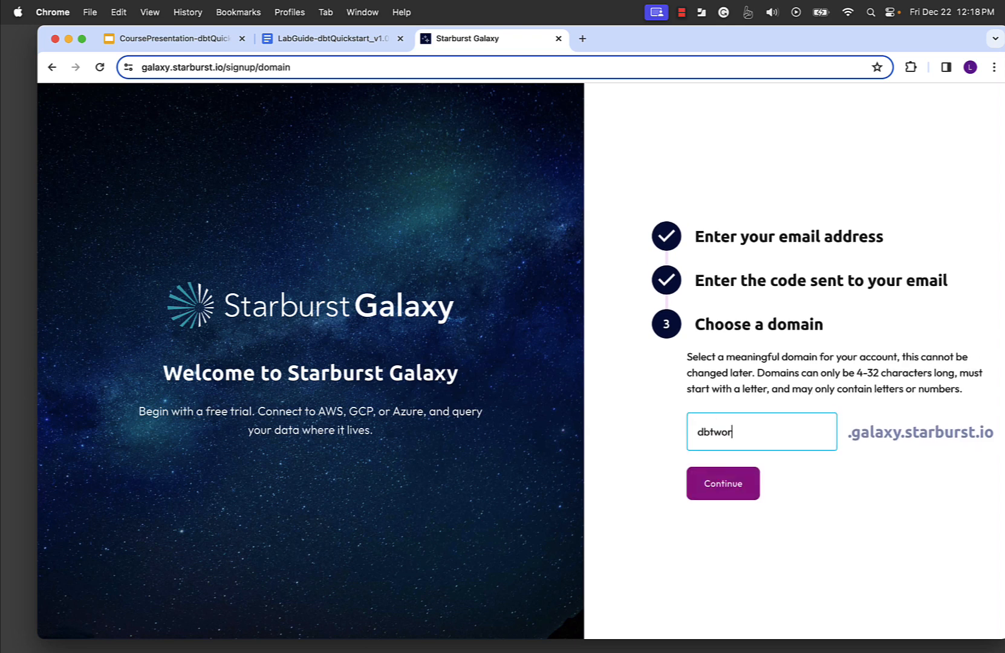
text(kshop)
click(722, 492)
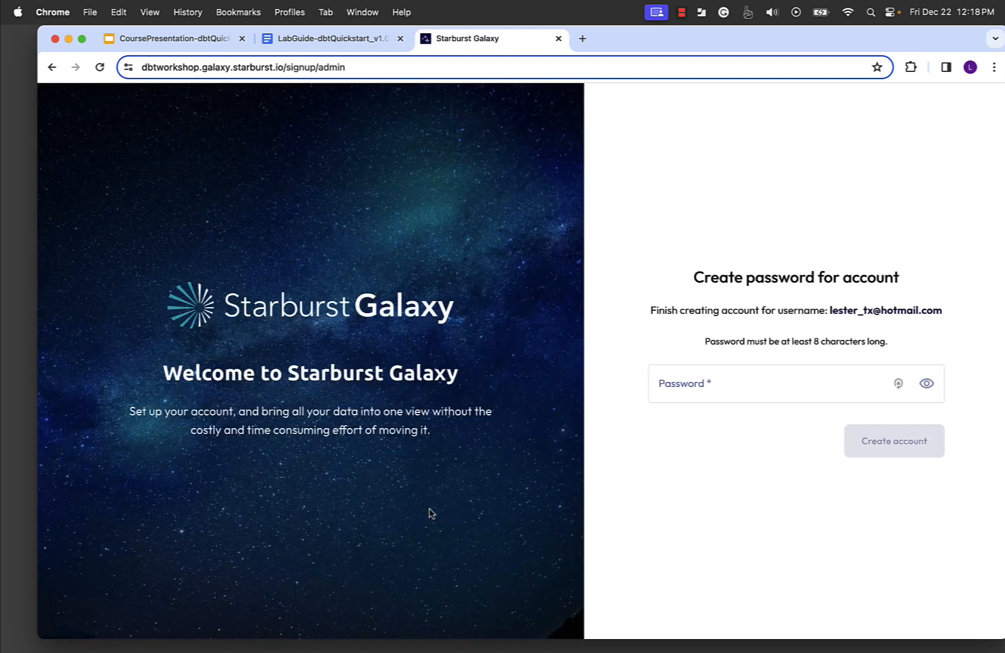
Create the account with the saved account password and decline storing the new login in the browser
click(704, 388)
text(•)
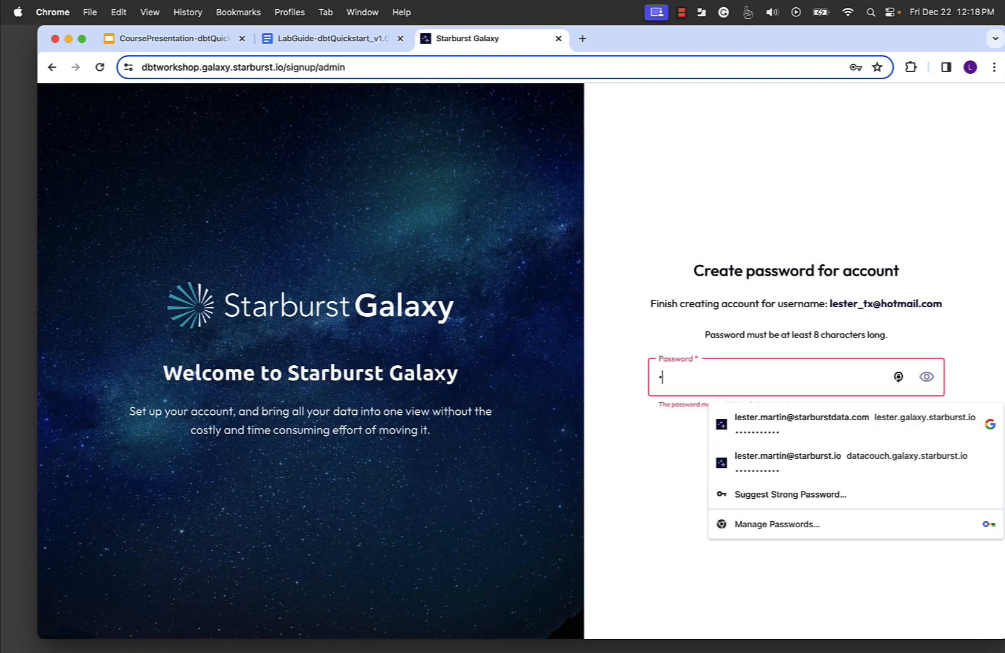
key(BackSpace)
click(775, 434)
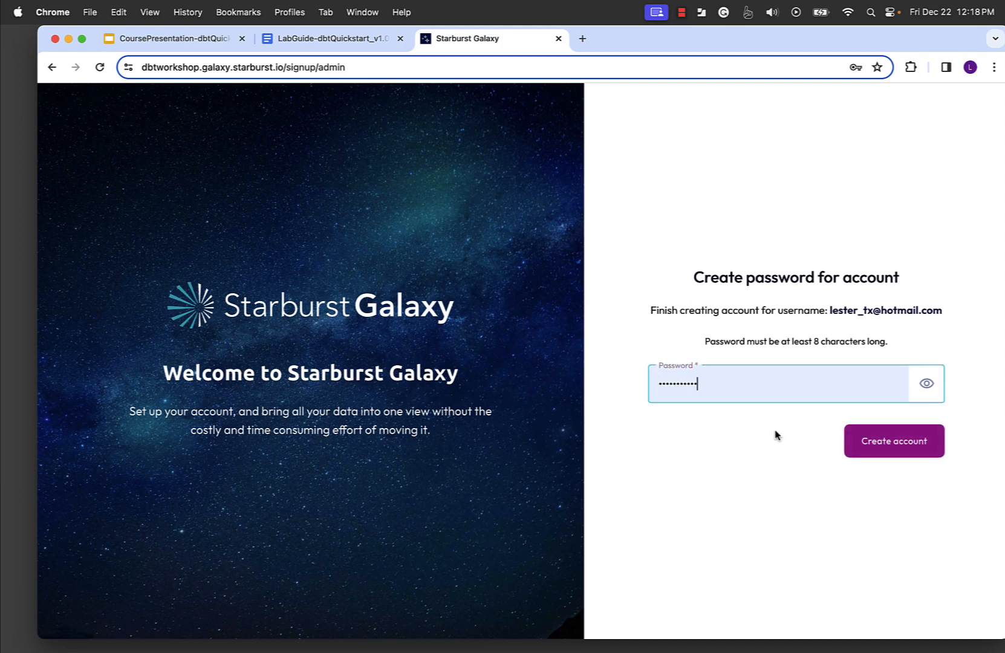
click(894, 448)
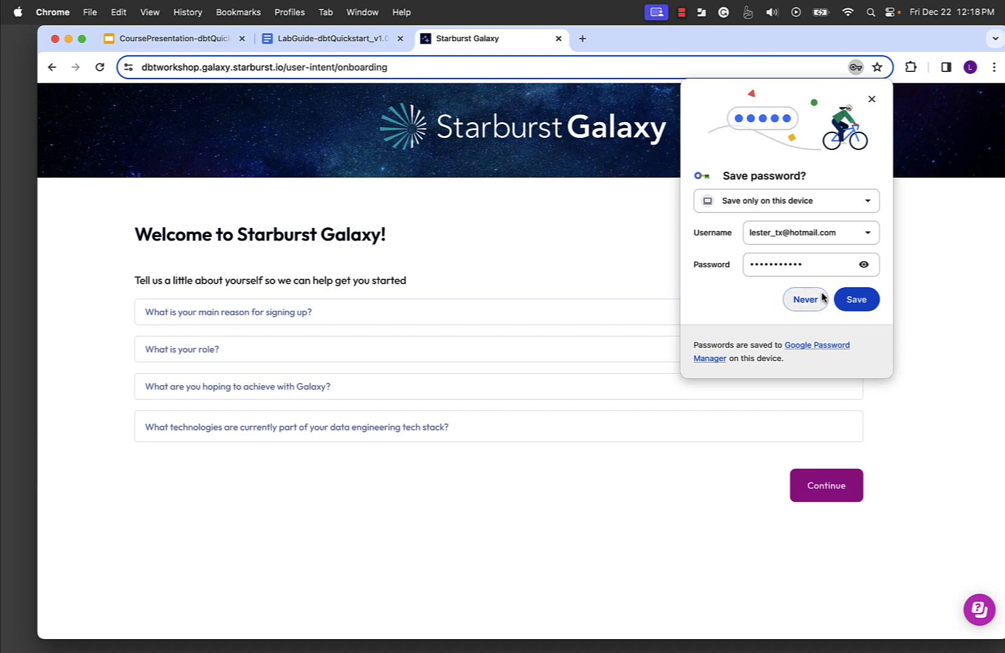
click(808, 302)
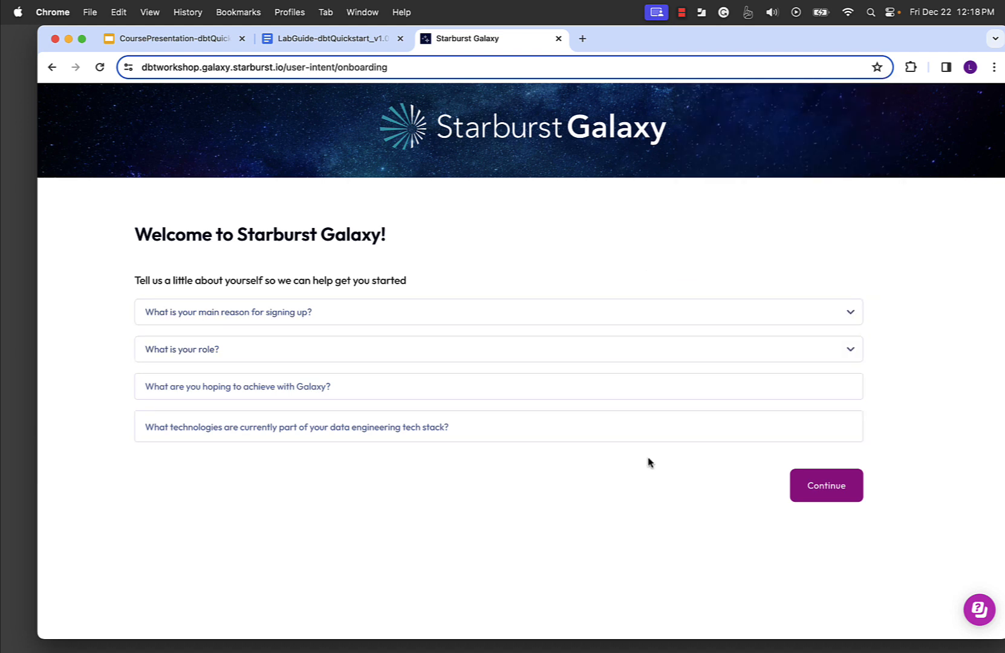
Choose Personal learning and development as the main sign-up reason and Data Engineer as the role
click(810, 486)
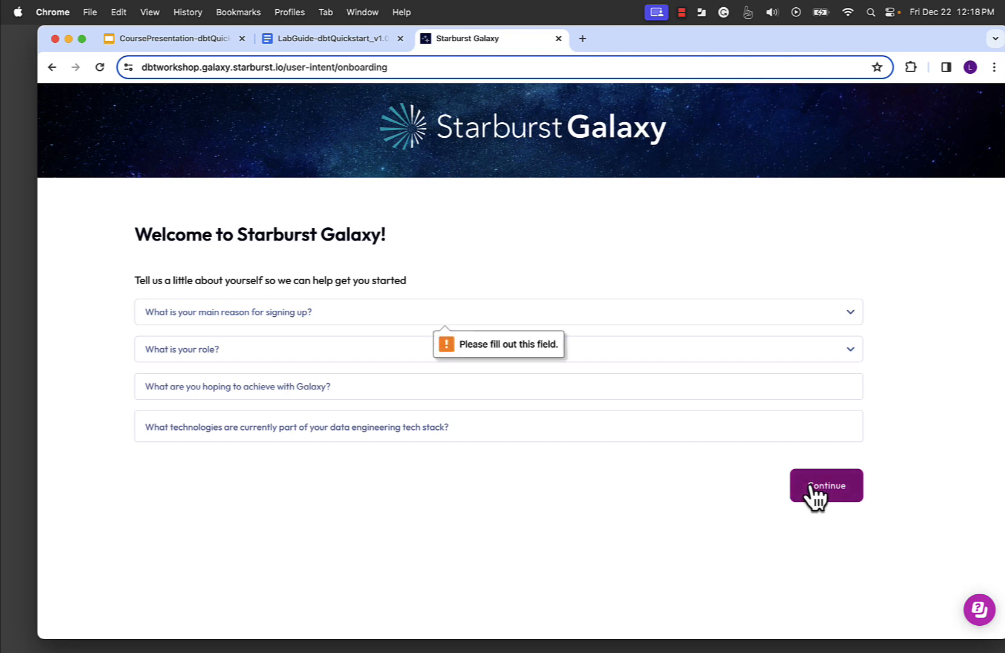
click(701, 310)
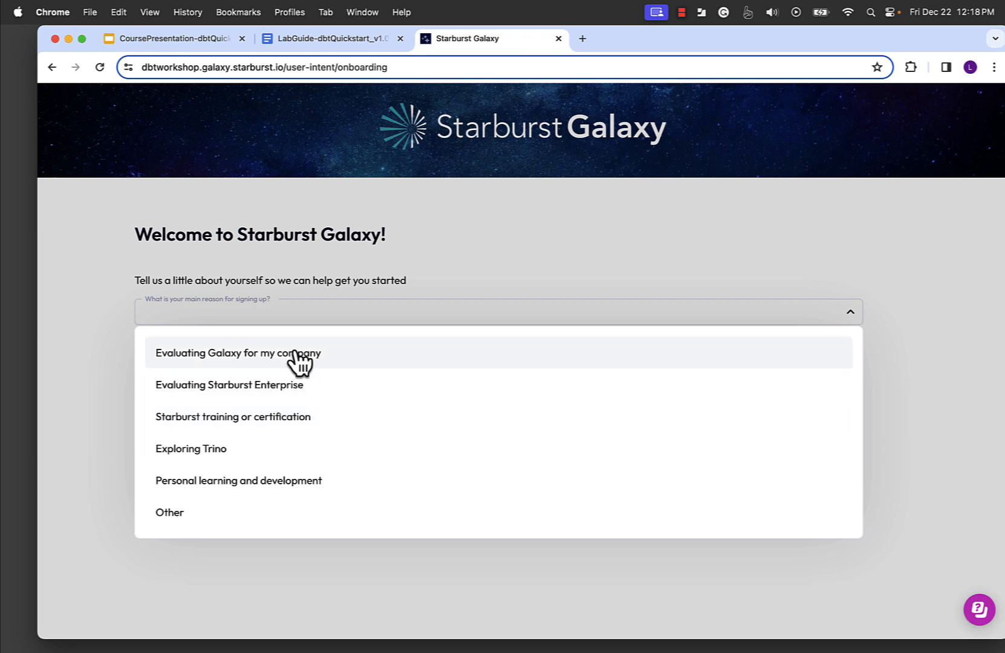
click(283, 483)
click(392, 352)
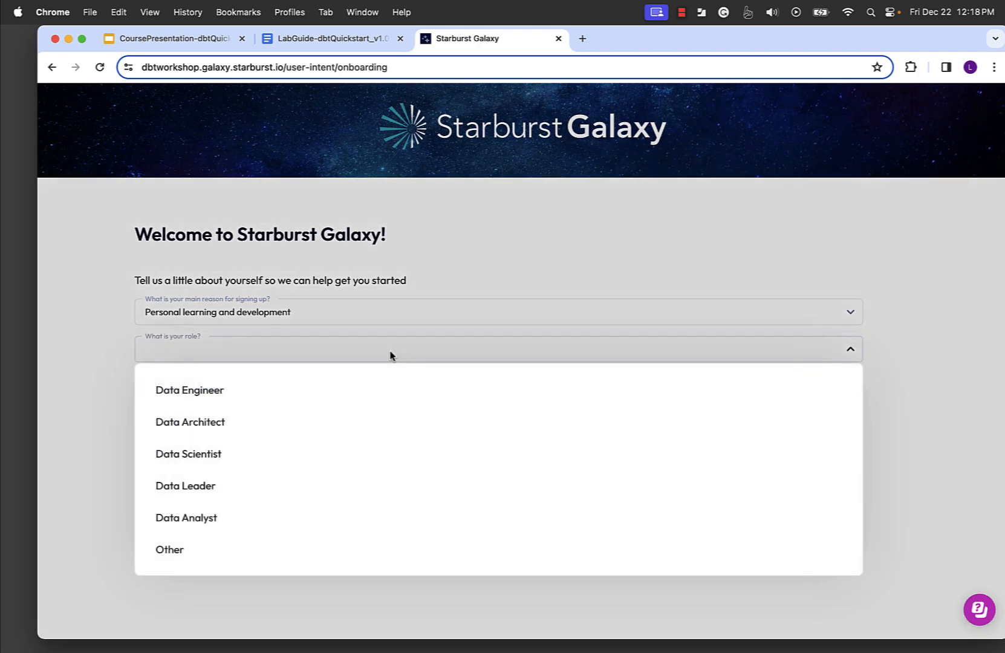
click(300, 406)
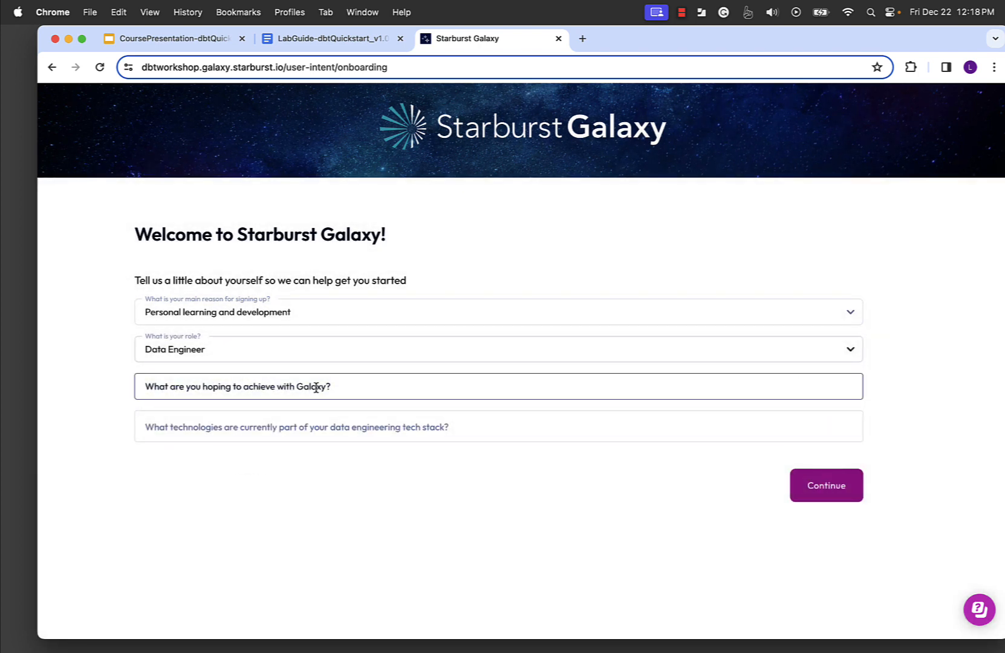
Enter "explore data lake" as what to achieve with Galaxy
click(318, 388)
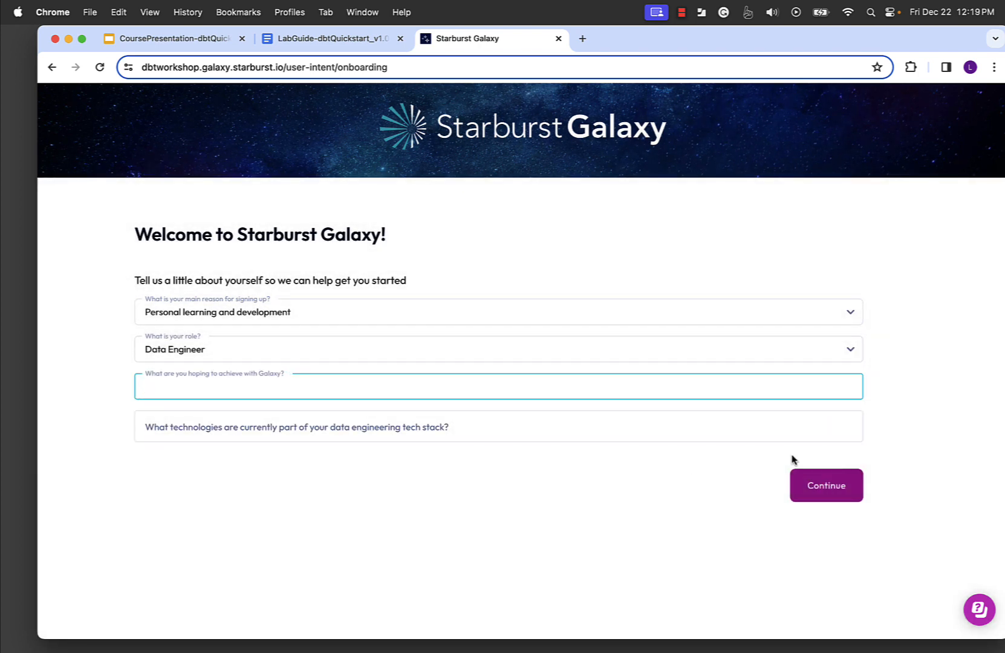
click(817, 491)
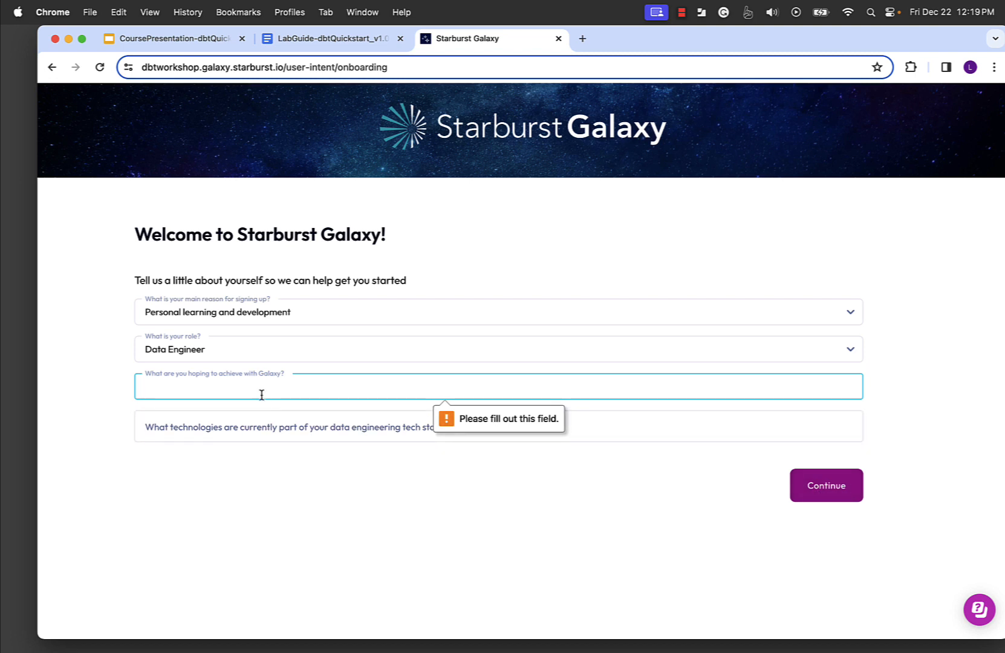
text(explore data lakes)
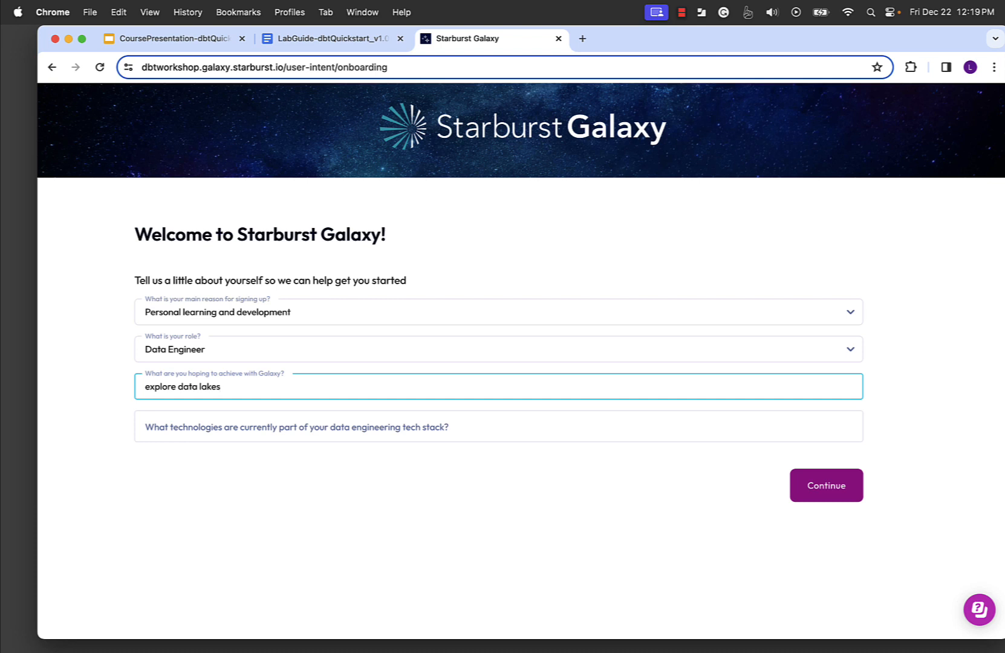
Select Trino and dbt as the technologies in the data engineering tech stack and submit the onboarding answers
key(Tab)
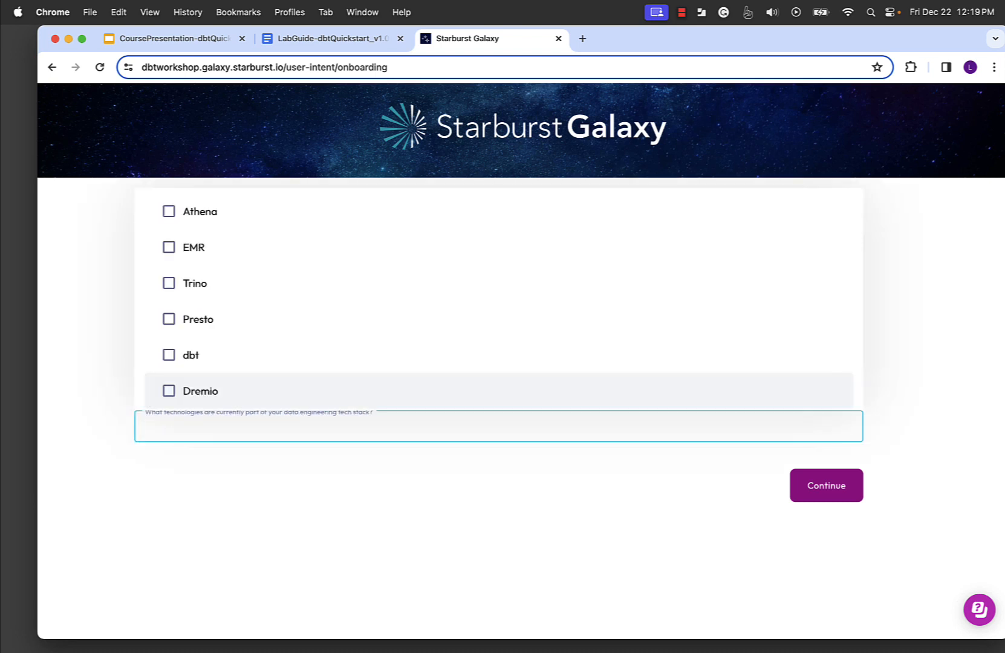
click(169, 284)
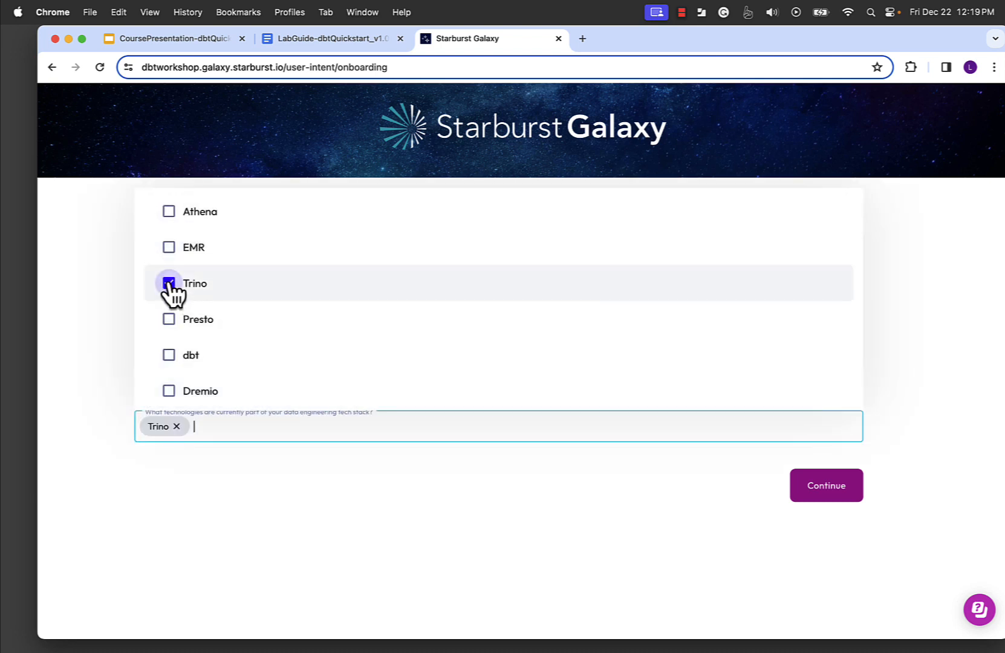
click(169, 356)
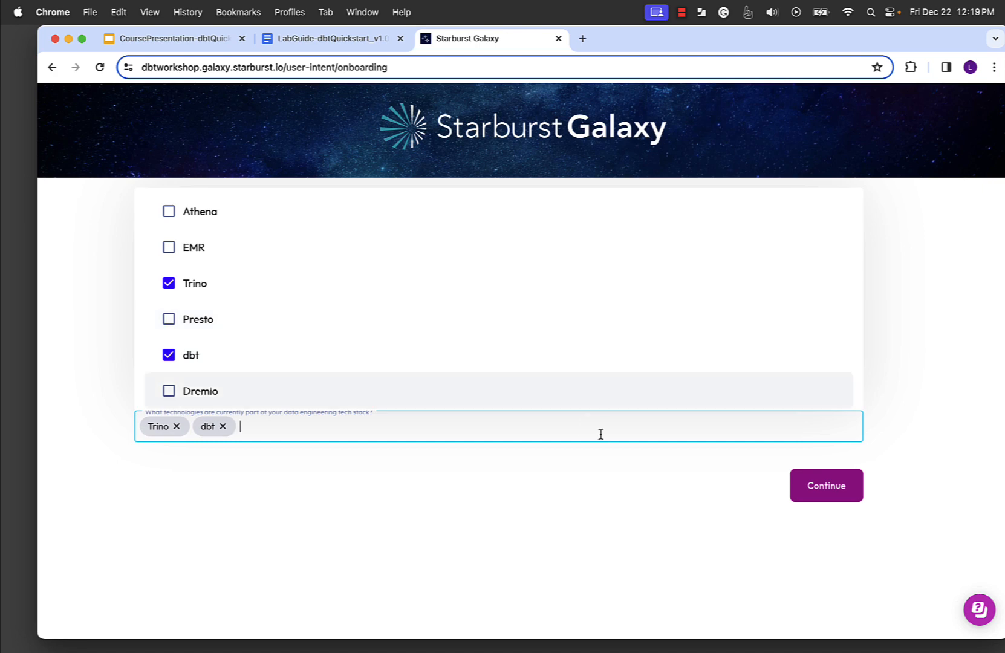
click(728, 501)
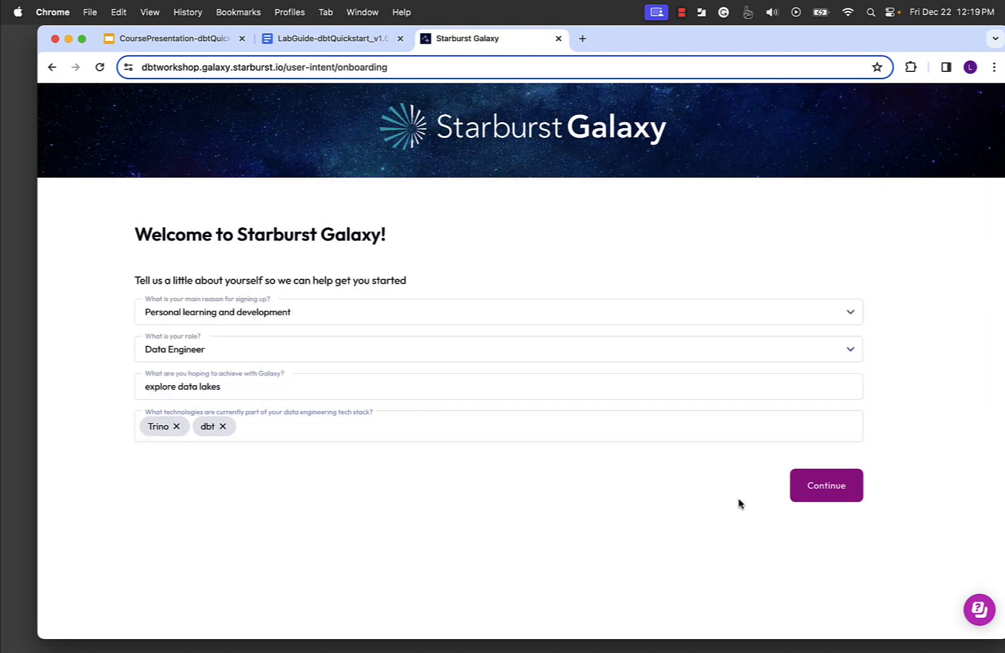
click(827, 484)
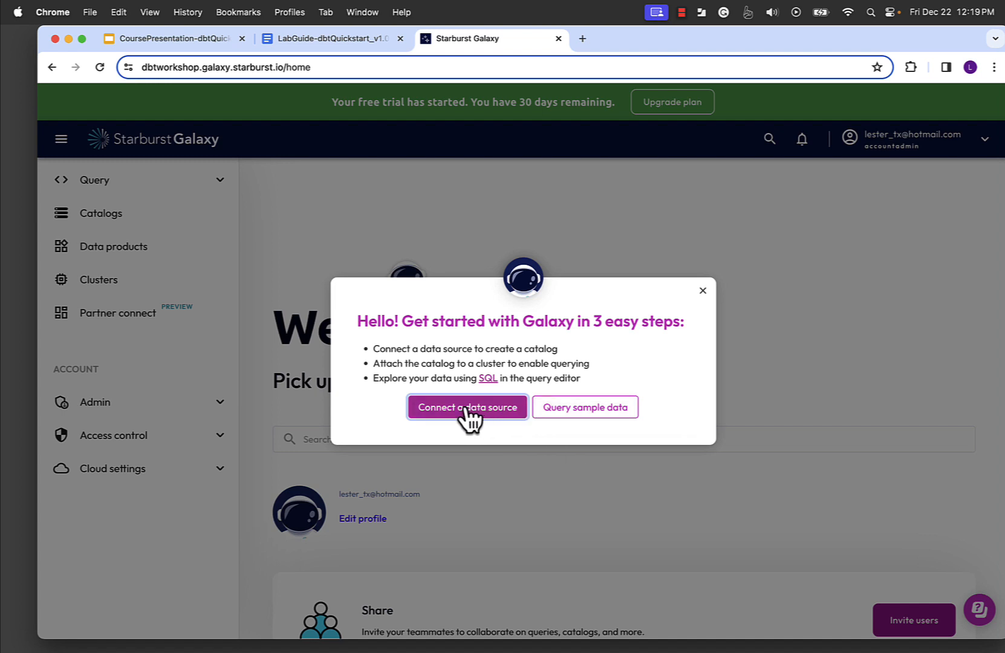
Choose to query the sample data and dismiss the "Query the sample catalog" guidance in the query editor
click(589, 408)
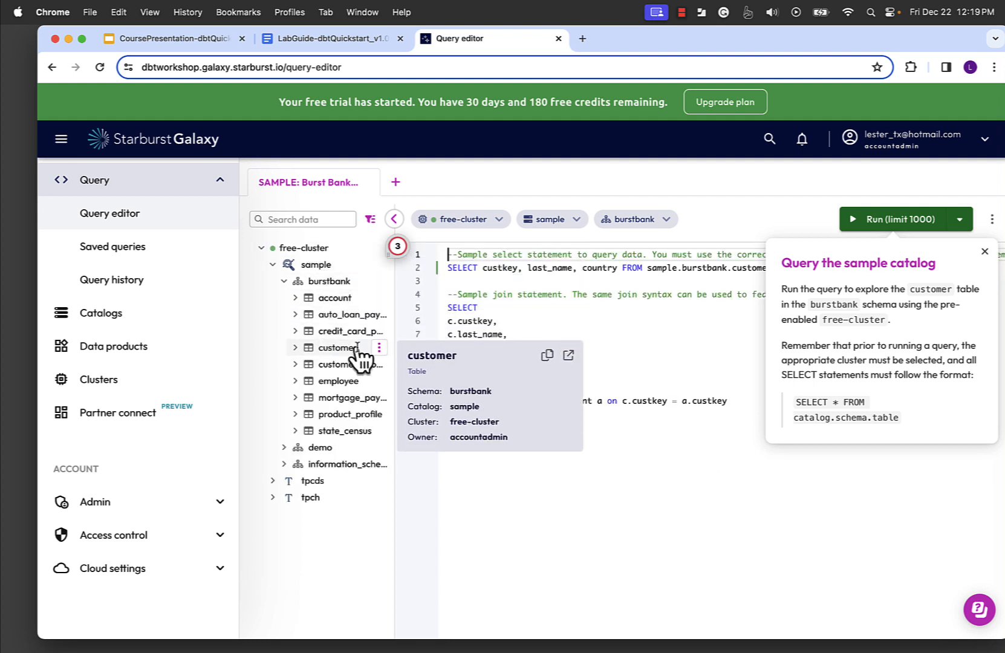
click(495, 471)
click(601, 357)
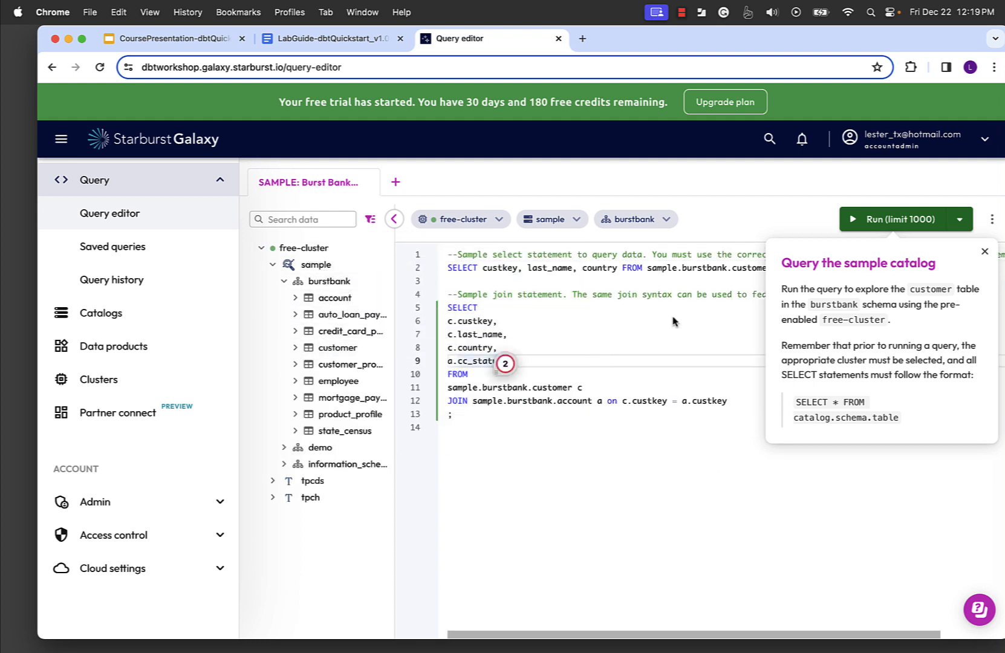
click(984, 251)
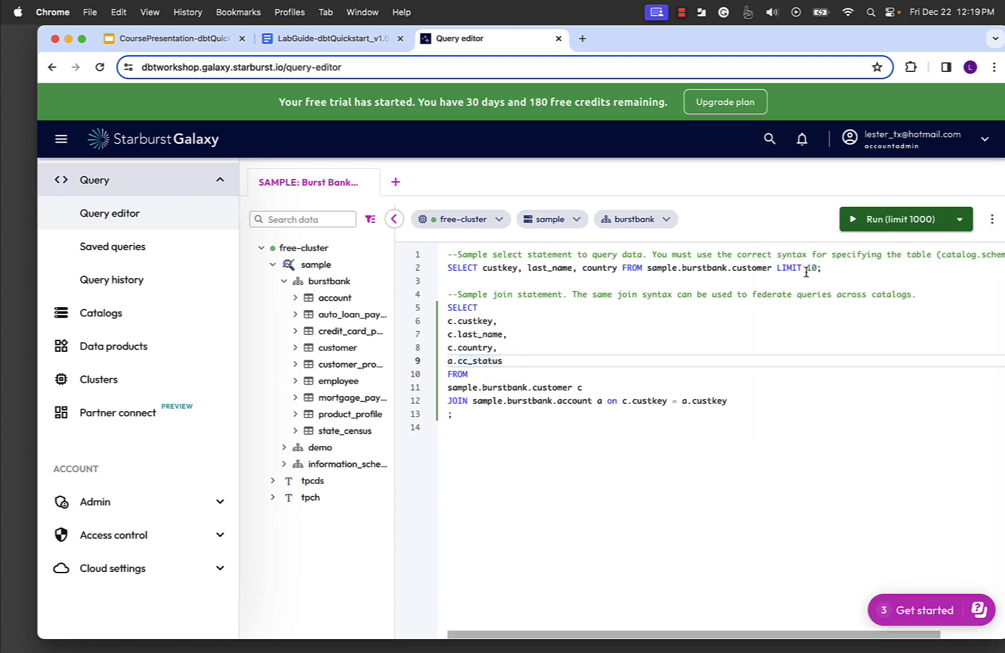
Run only the first sample SELECT statement, which queries sample.burstbank.customer with LIMIT 10
drag(805, 273, 577, 287)
click(576, 284)
drag(844, 273, 828, 236)
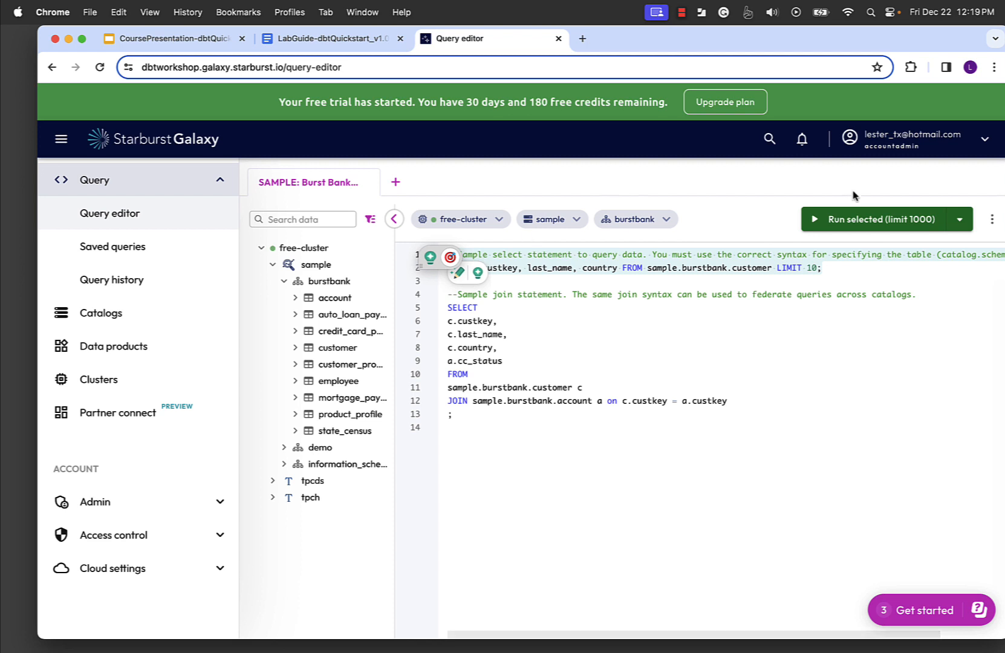
click(852, 218)
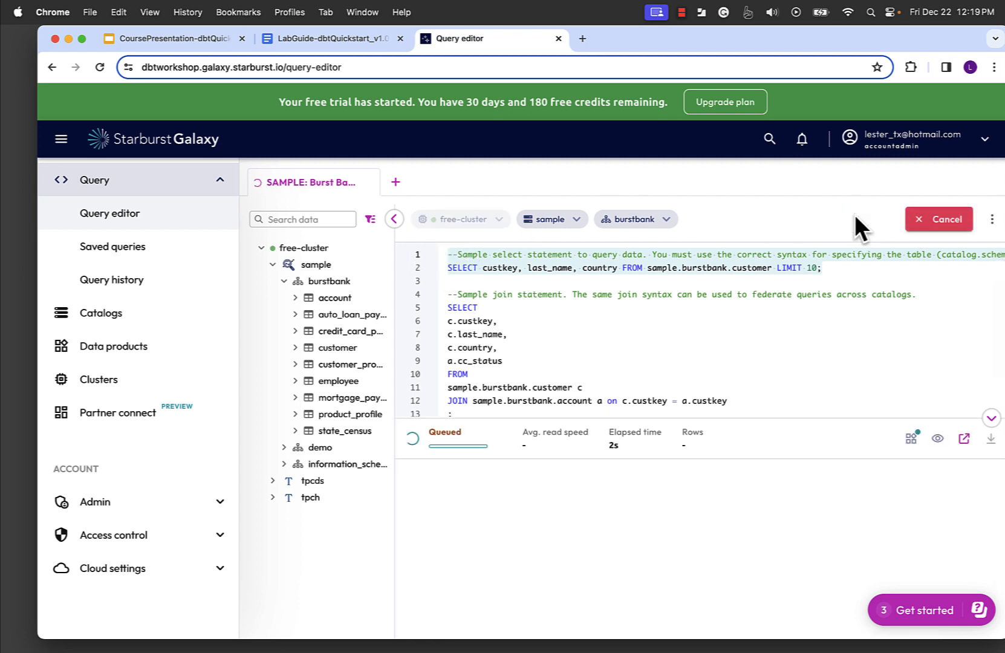
Read the lab guide's instructions for opening the Query editor and return to the Starburst Galaxy query editor
click(293, 44)
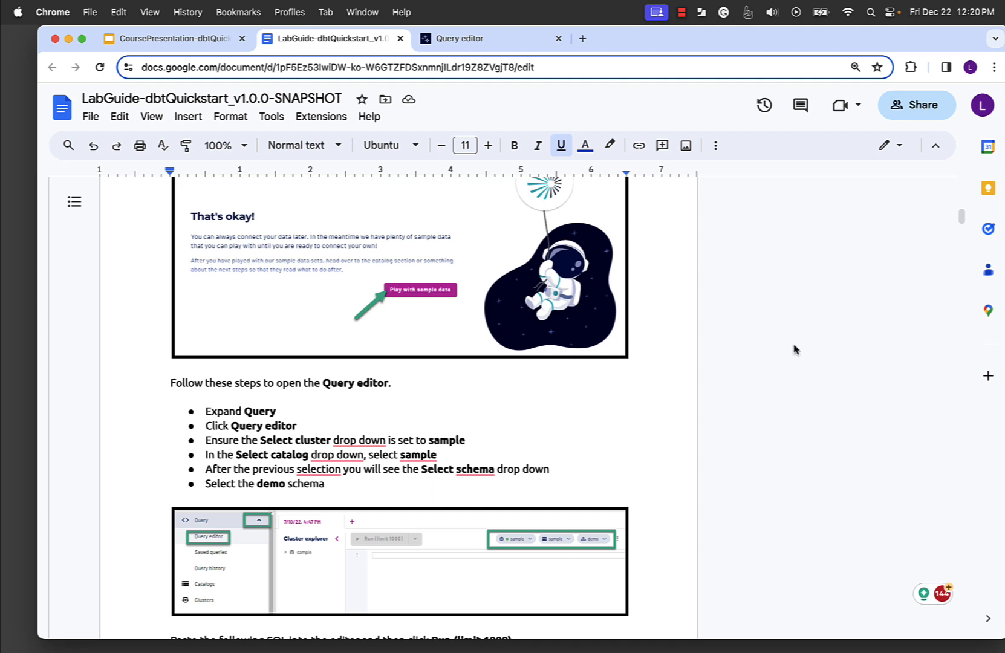
click(458, 39)
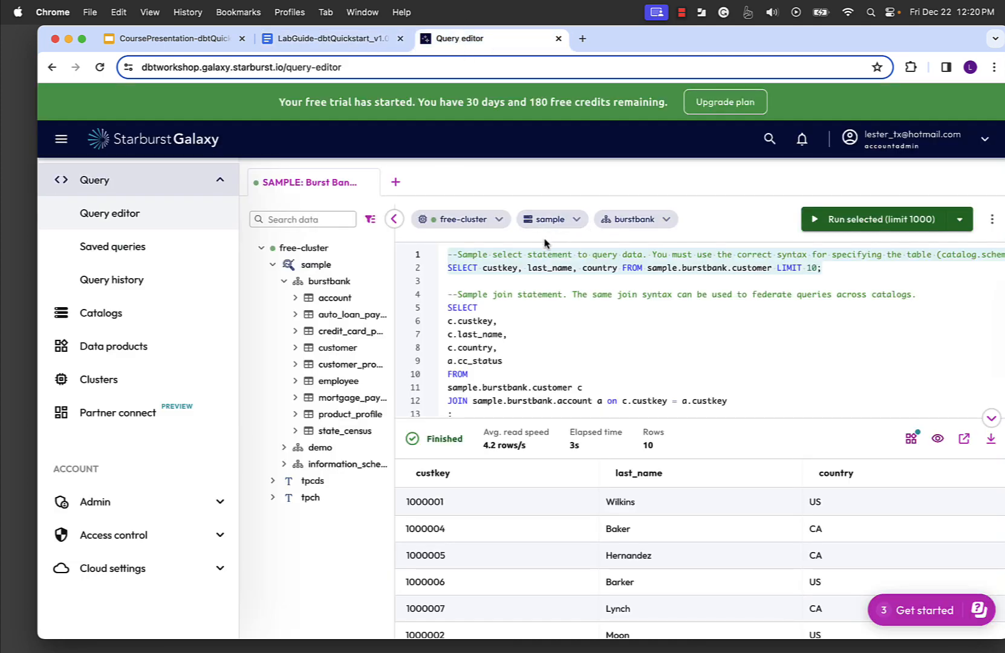
click(682, 15)
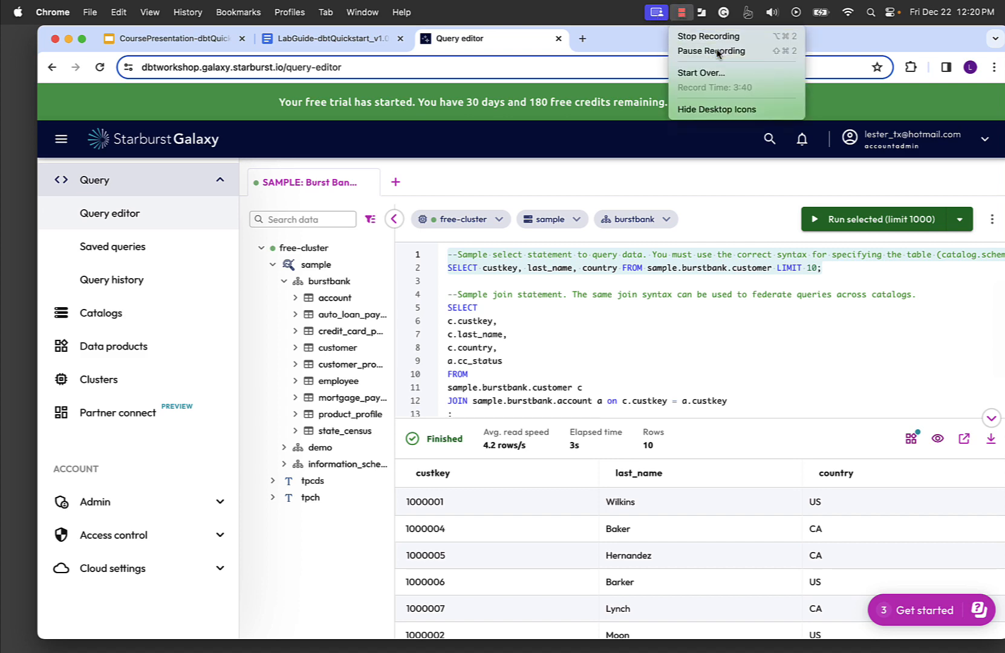
click(715, 51)
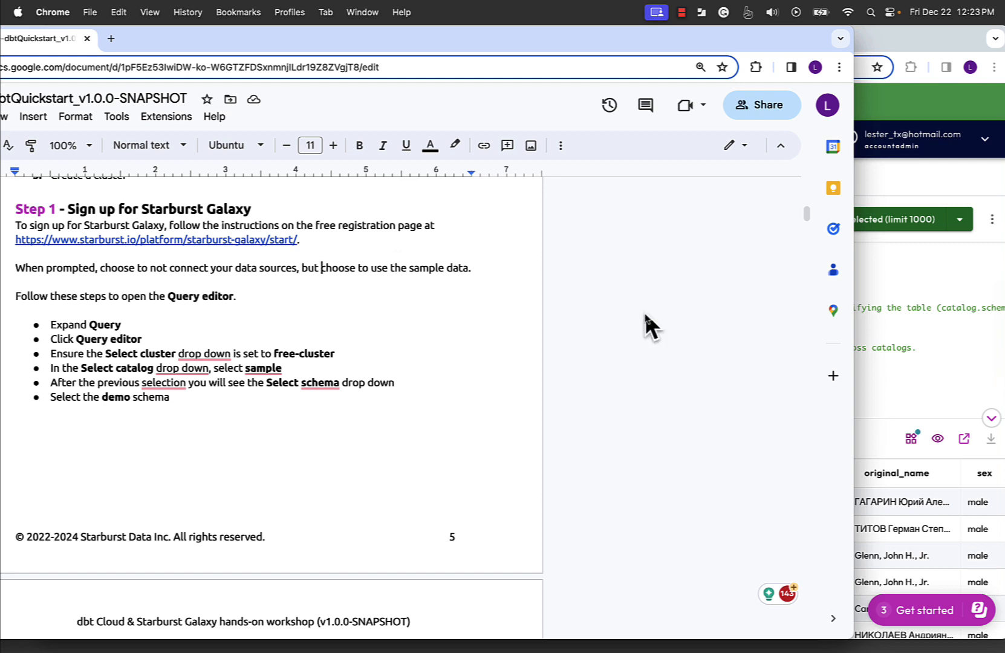
Compare the query editor's navigation and its cluster, catalog and schema selections with the lab guide's Step 1 instructions
click(887, 272)
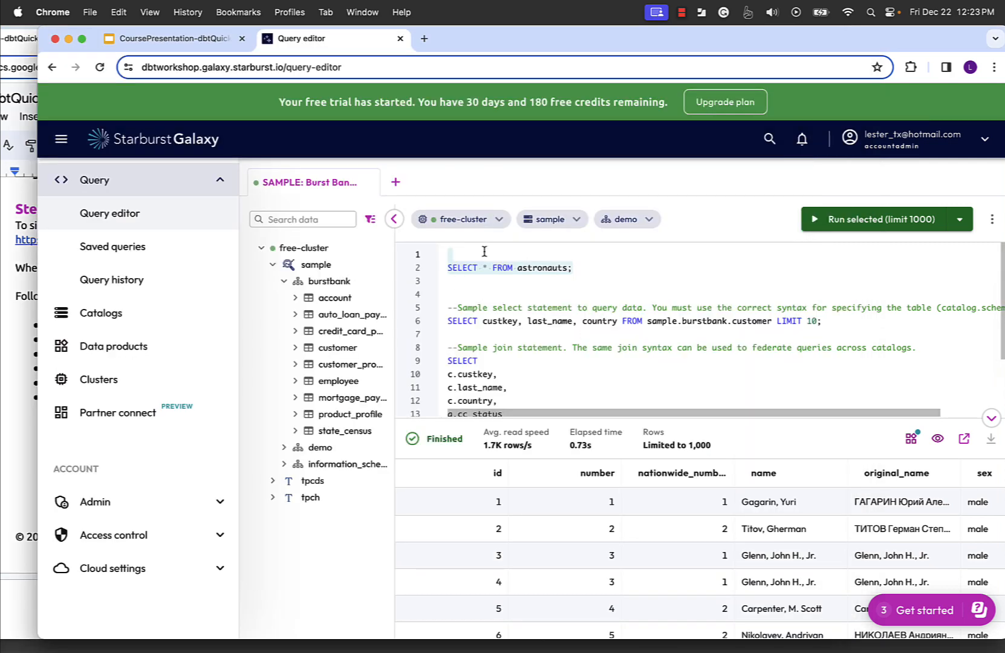
mouse_move(376, 315)
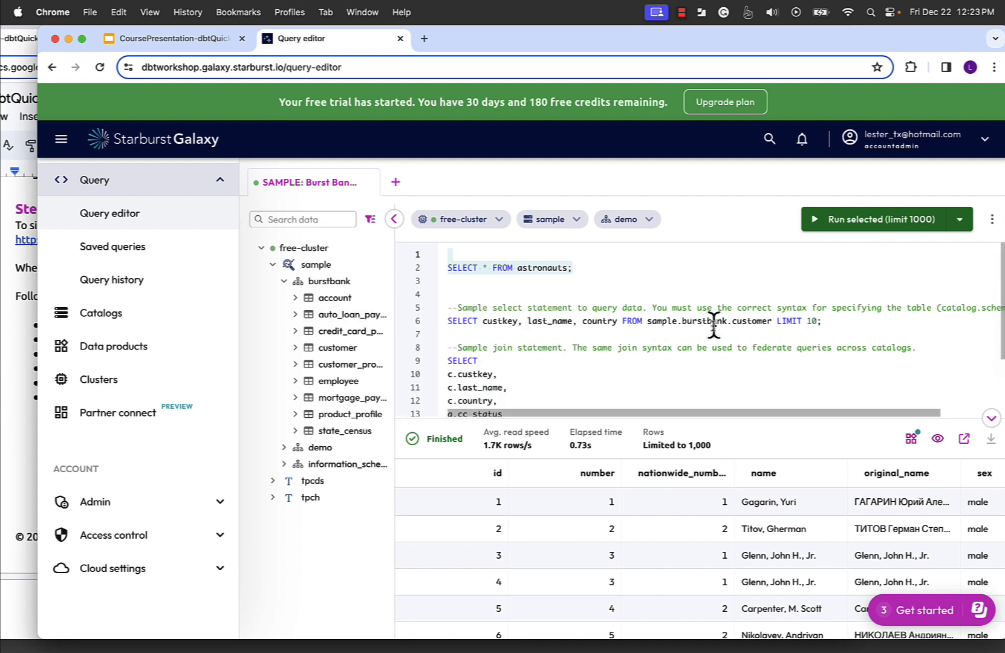
scroll(713, 326, down, 3)
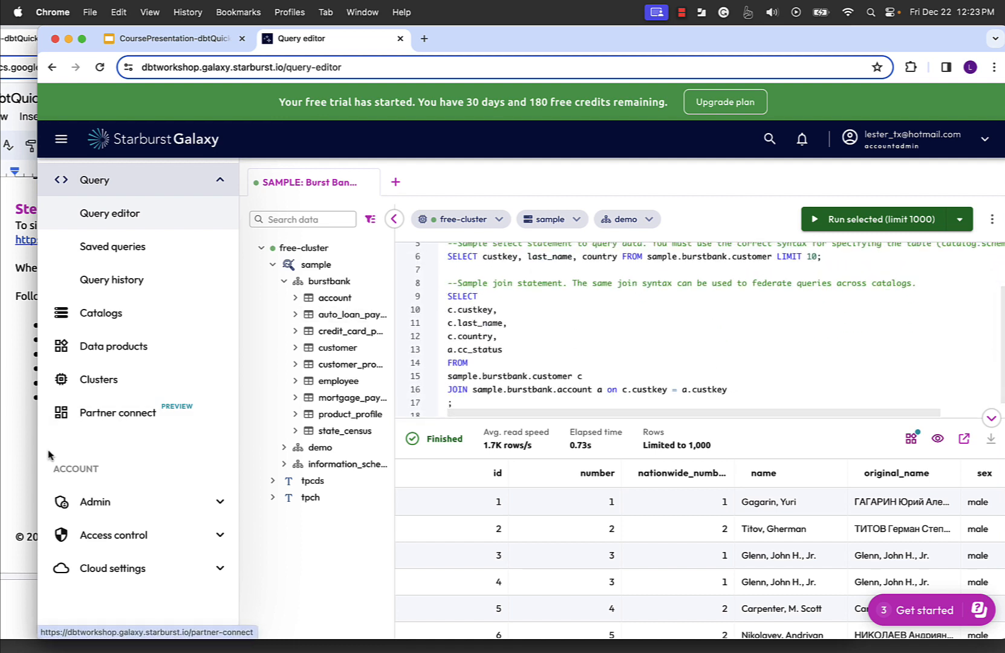
click(18, 458)
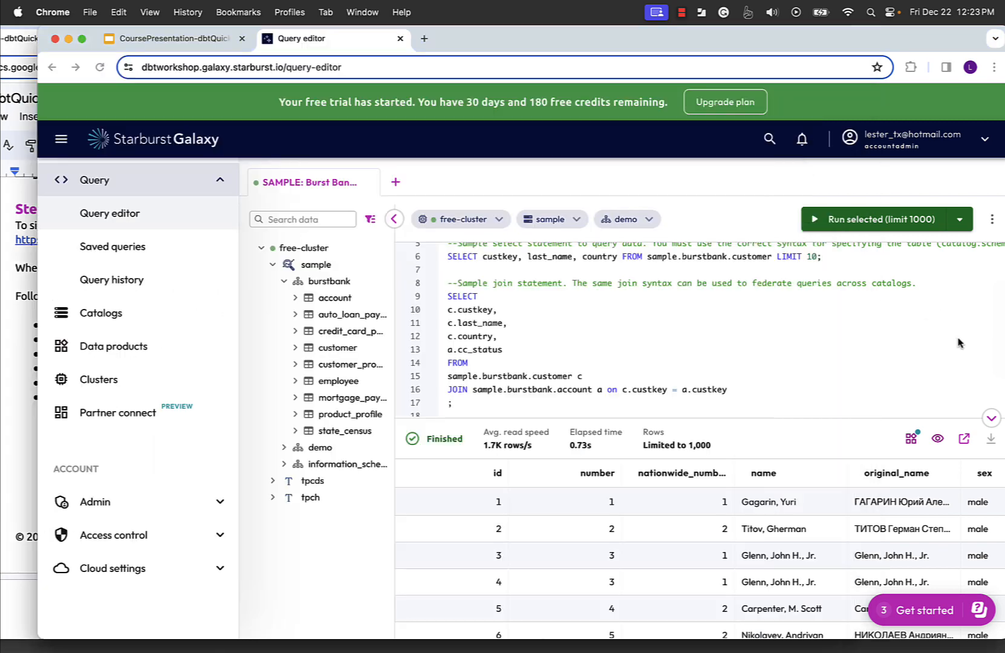
click(928, 298)
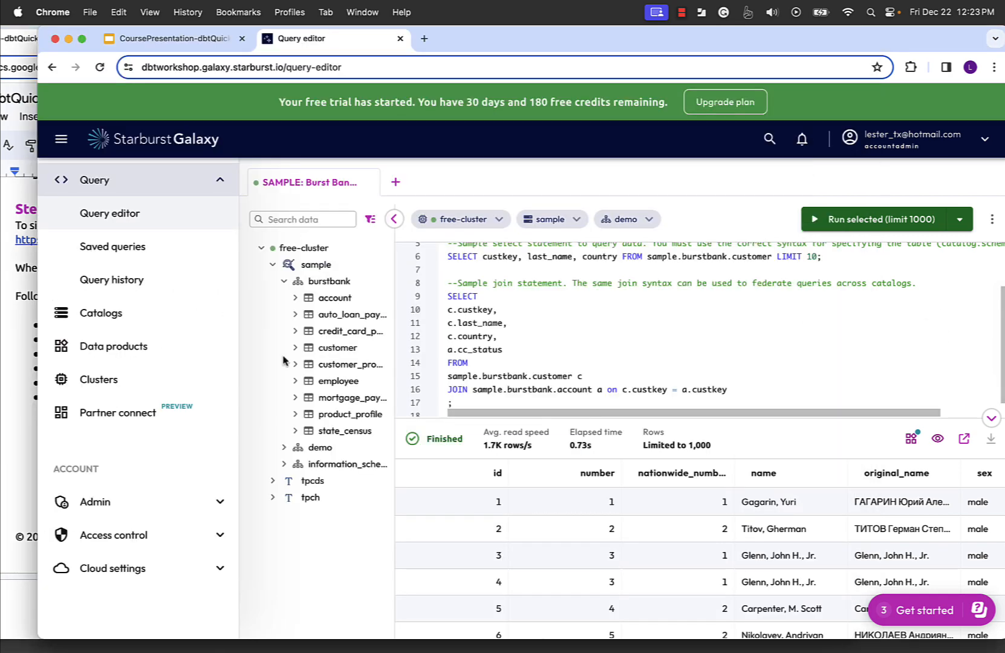
click(123, 180)
click(124, 182)
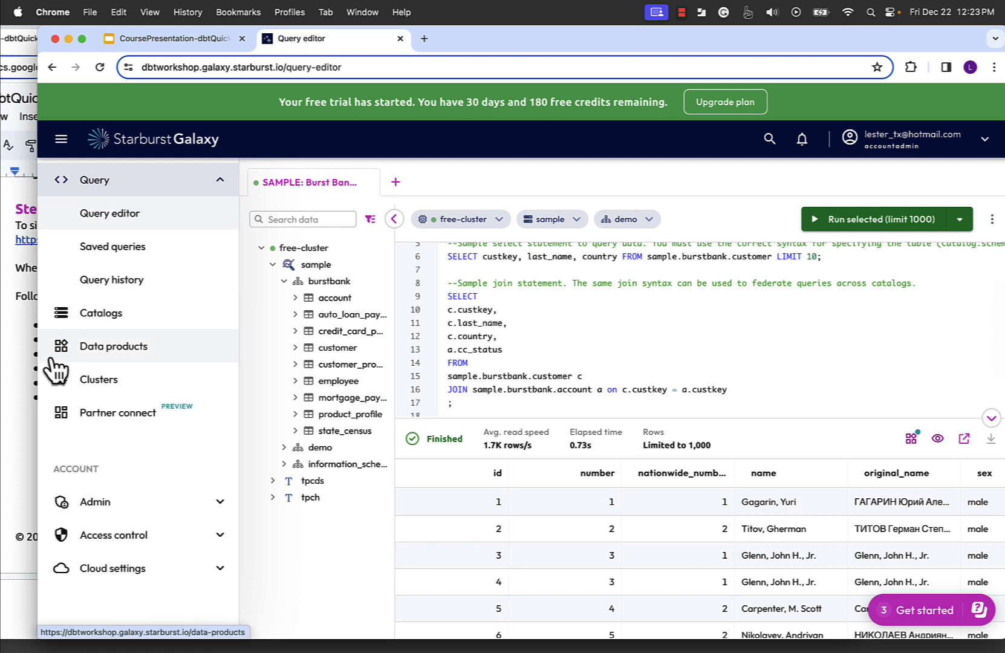
click(9, 447)
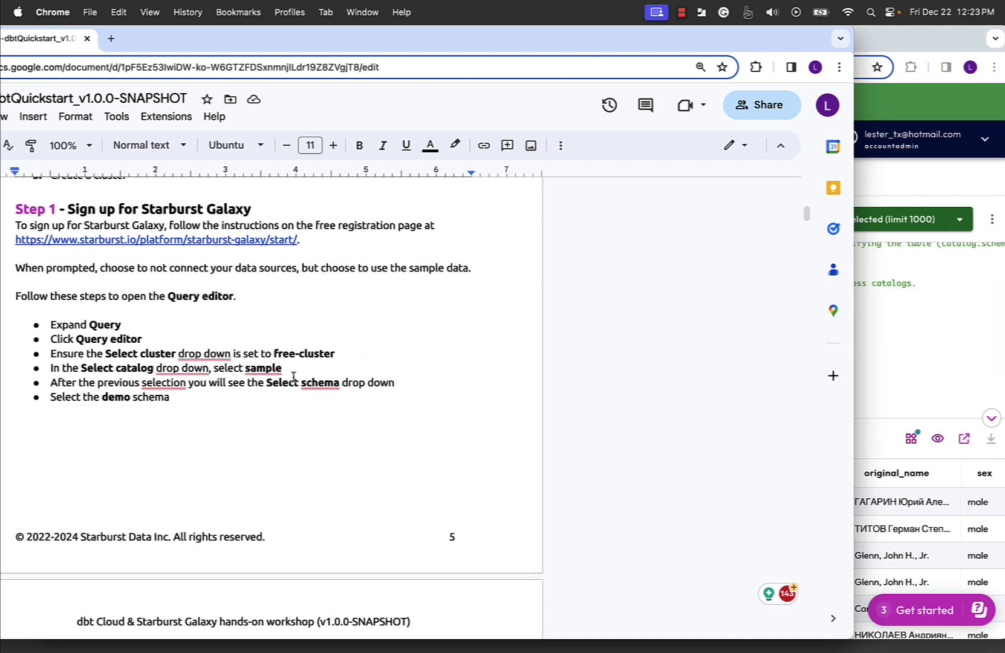
mouse_move(301, 382)
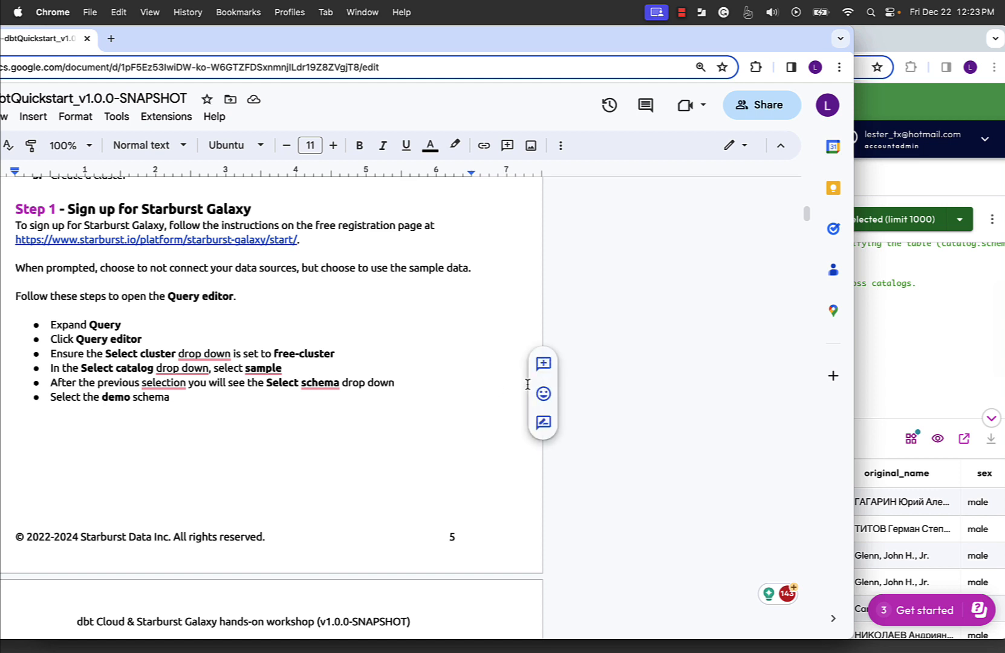
click(942, 344)
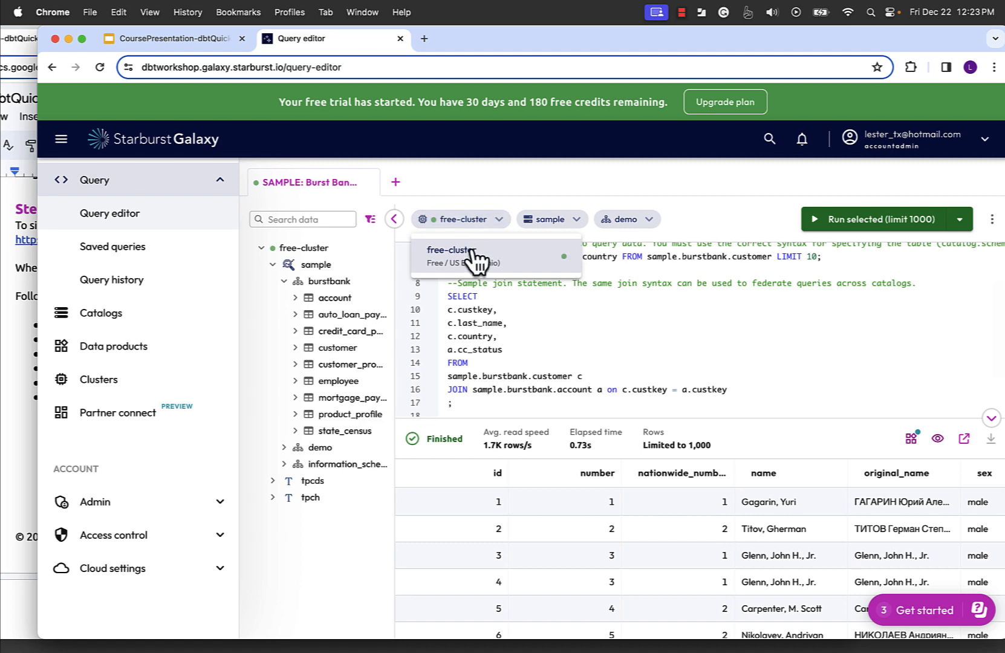
scroll(589, 287, up, 3)
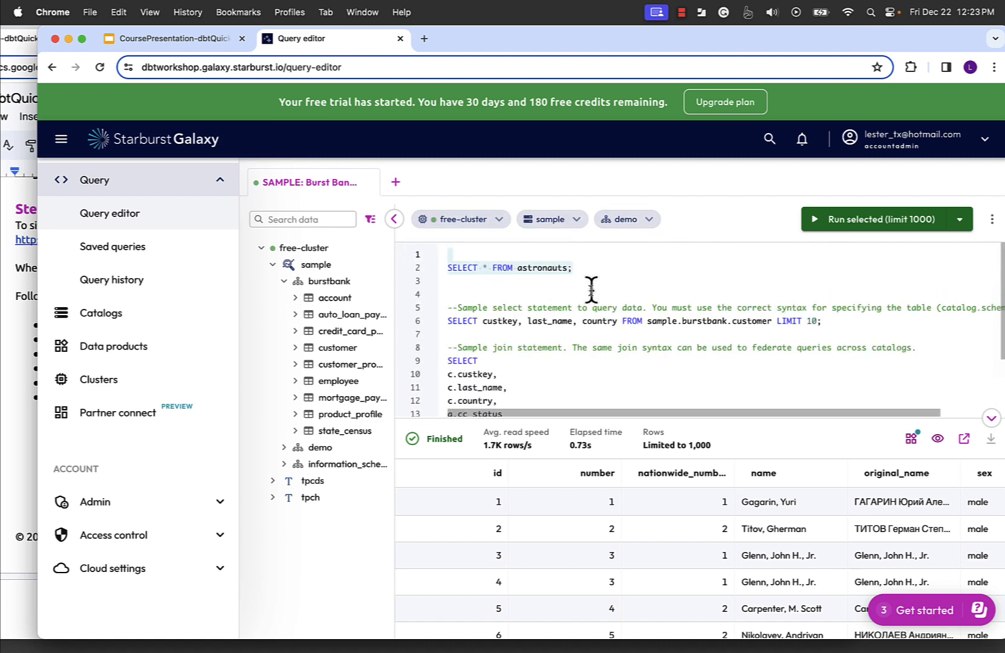
Run the selected statement SELECT * FROM astronauts; on the sample catalog's demo schema, following the lab guide, and review the result columns
click(18, 511)
scroll(175, 463, down, 5)
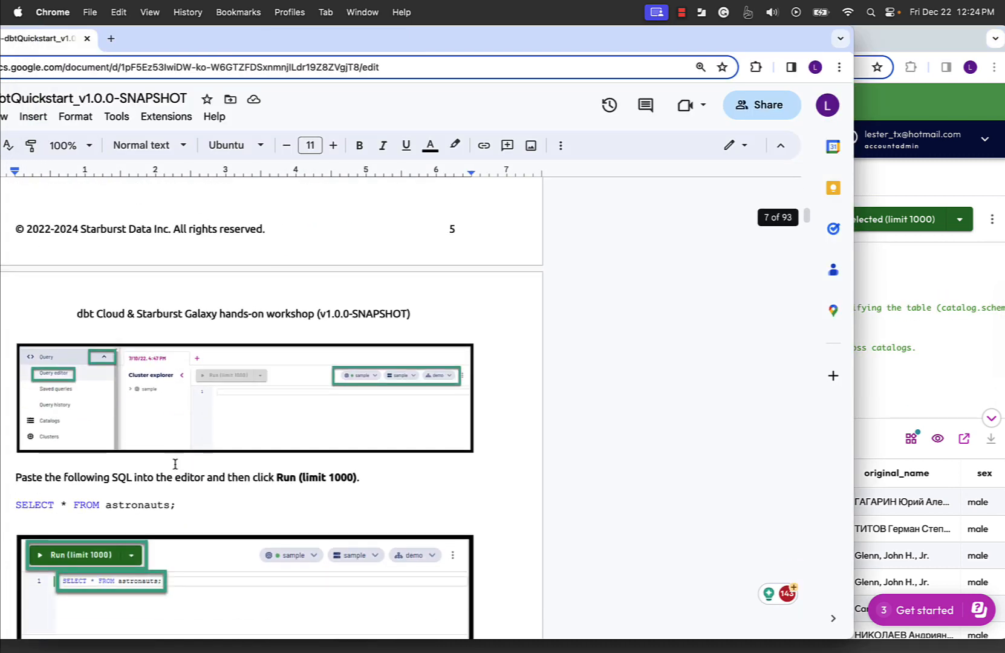
scroll(175, 463, down, 1)
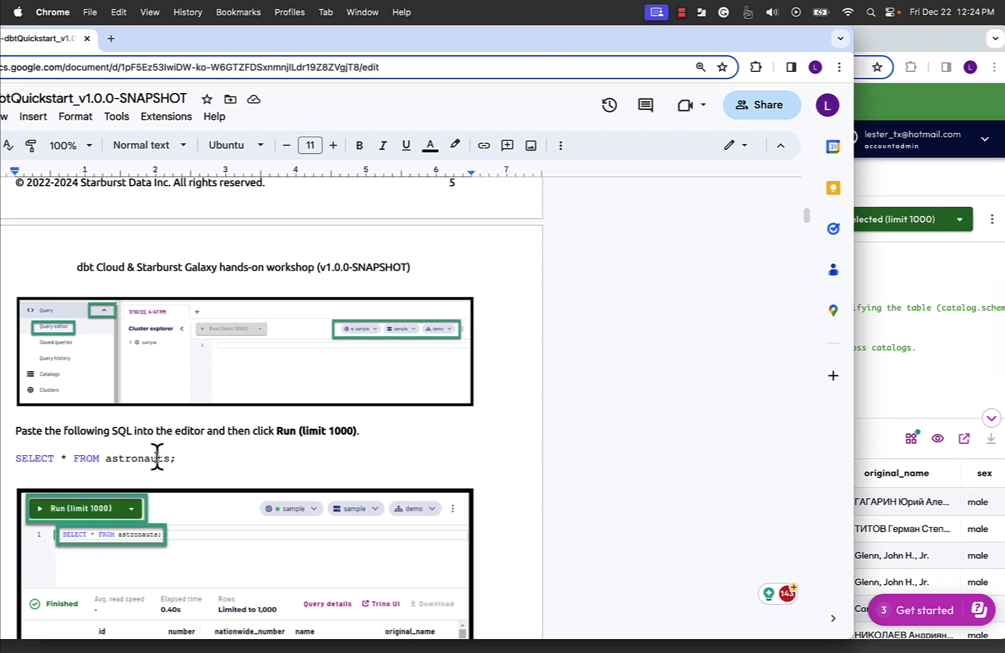
click(879, 259)
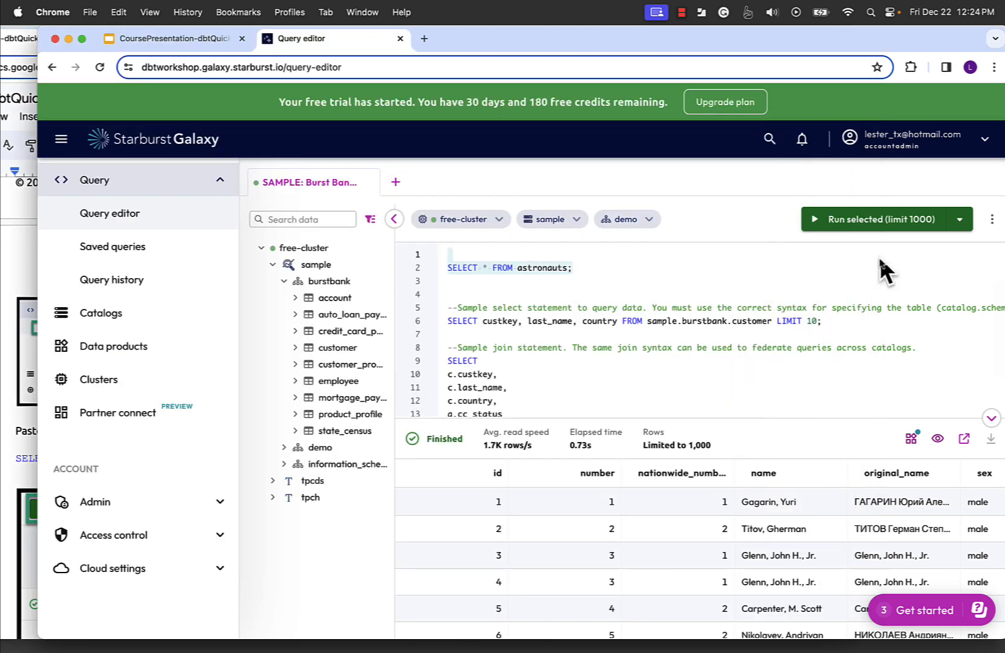
click(826, 227)
scroll(701, 545, right, 10)
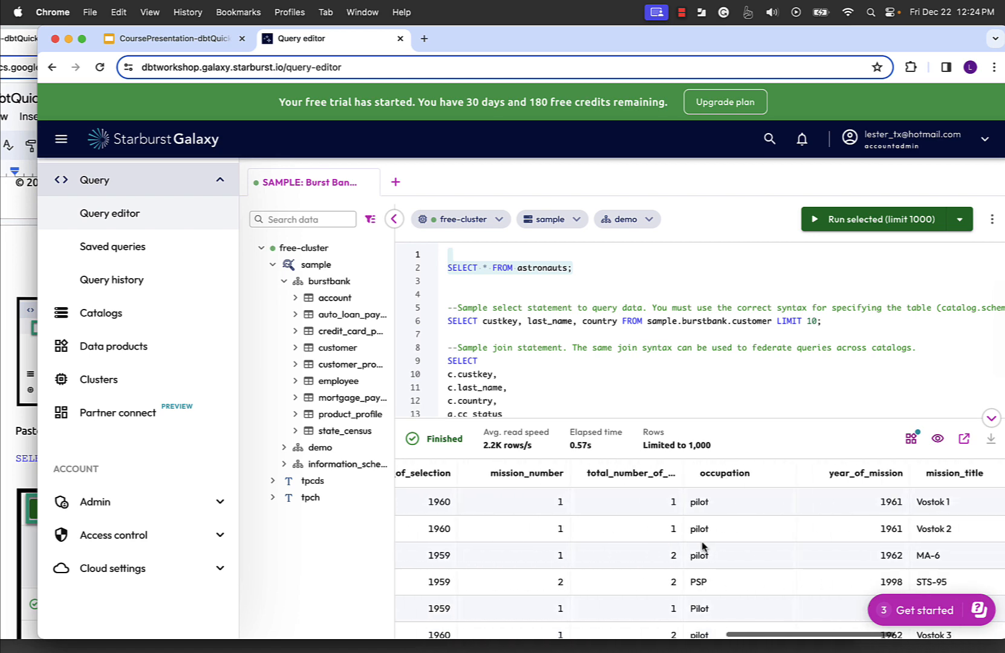
scroll(701, 546, right, 10)
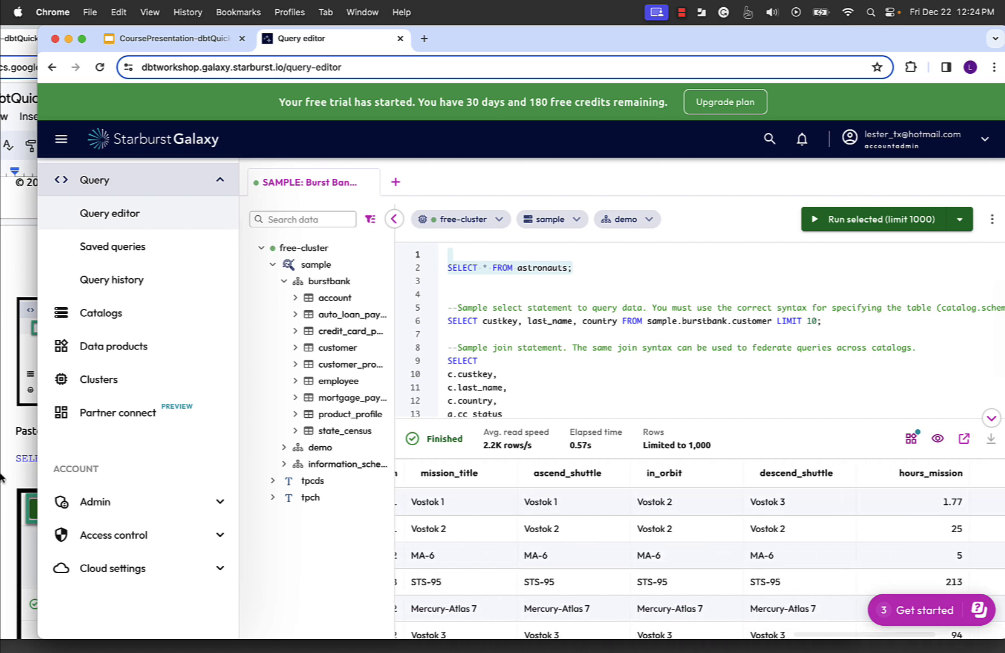
Read the lab guide's Step 2 on configuring a PostgreSQL catalog and locate the Catalogs section in Starburst Galaxy
click(9, 471)
scroll(169, 448, down, 7)
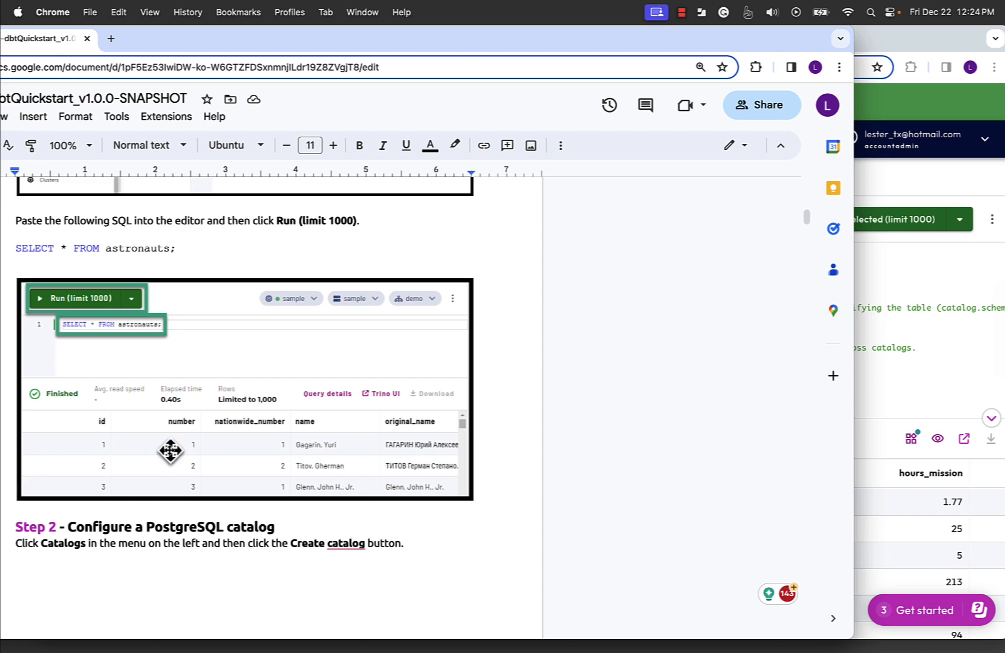
scroll(170, 449, down, 1)
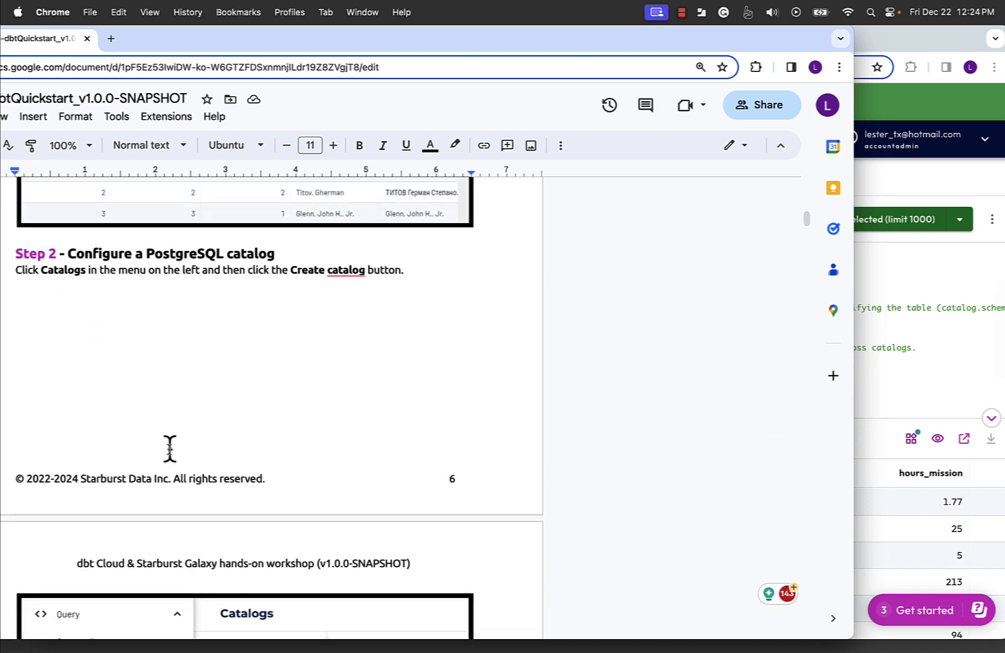
click(884, 203)
mouse_move(294, 329)
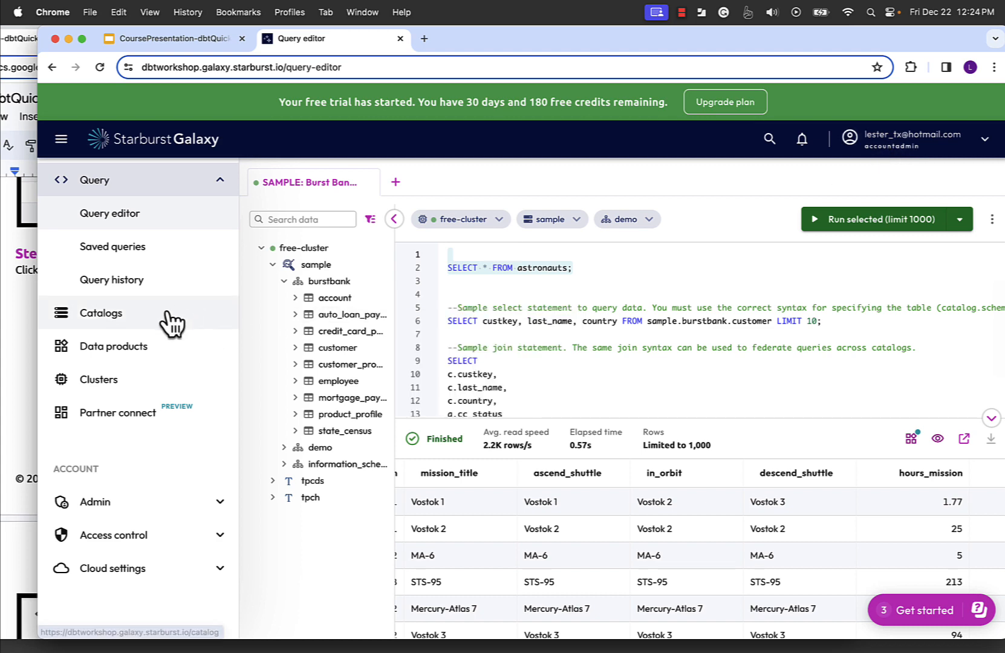
click(2, 373)
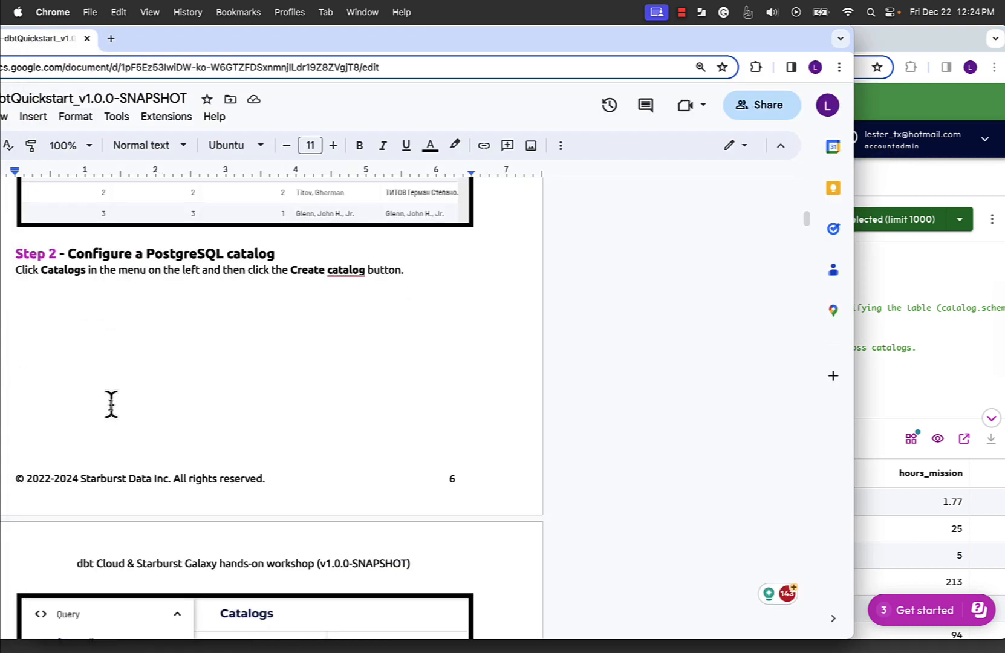
scroll(110, 403, down, 3)
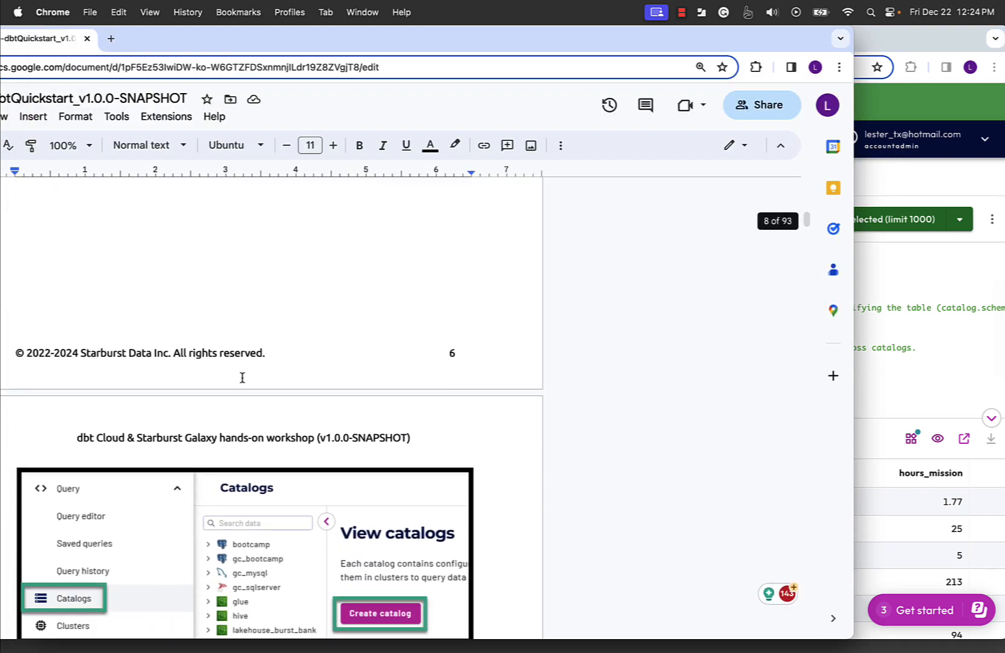
Read the lab guide's PostgreSQL catalog instructions and start creating a catalog in Starburst Galaxy with PostgreSQL as the data source
scroll(242, 377, down, 5)
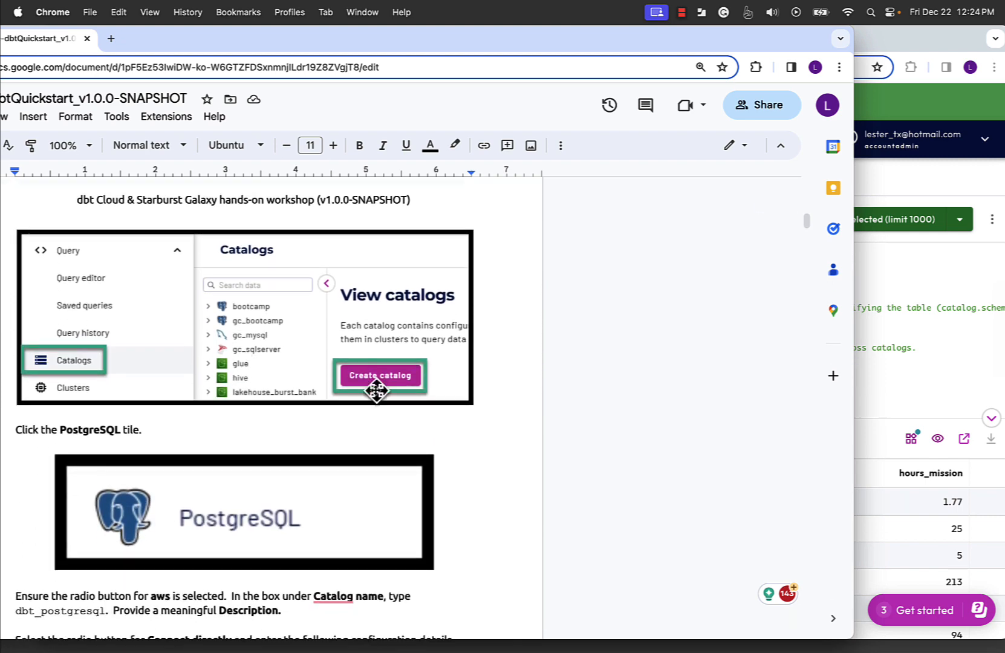
scroll(336, 464, down, 5)
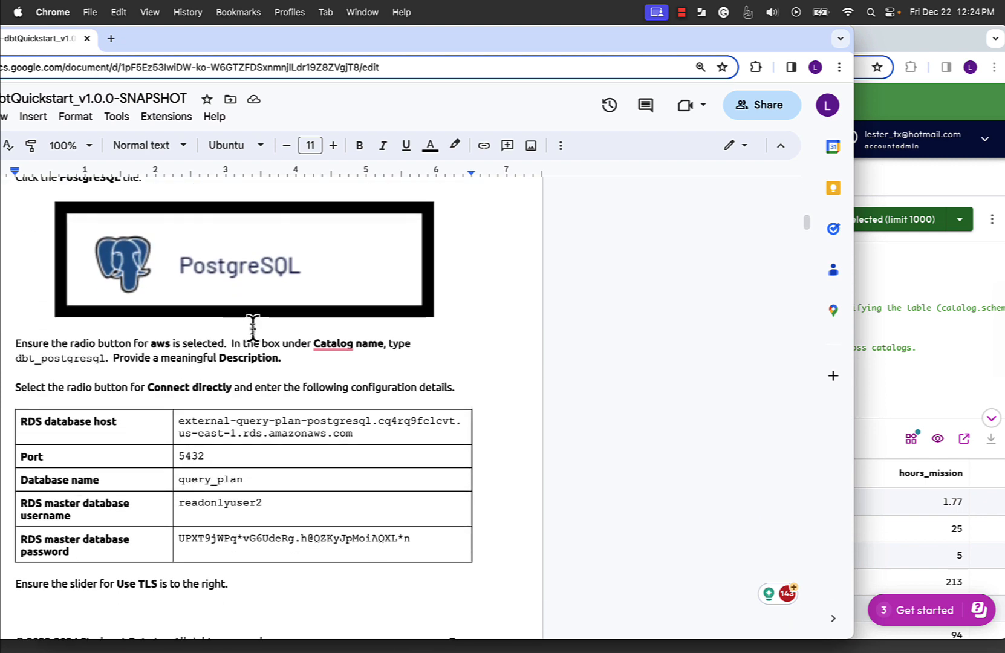
scroll(251, 328, down, 1)
scroll(251, 329, down, 2)
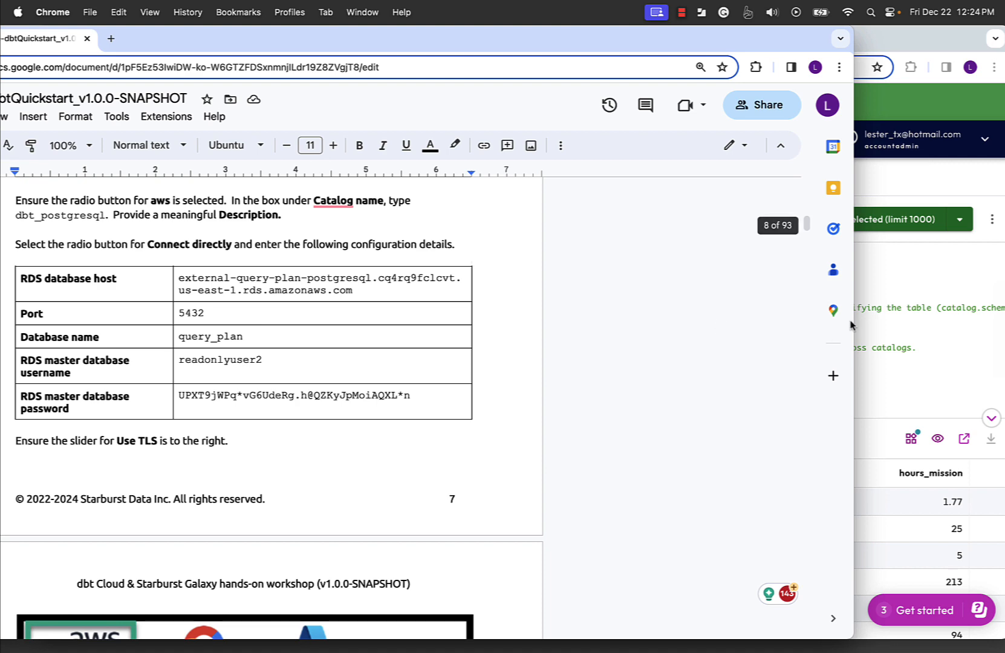
click(887, 298)
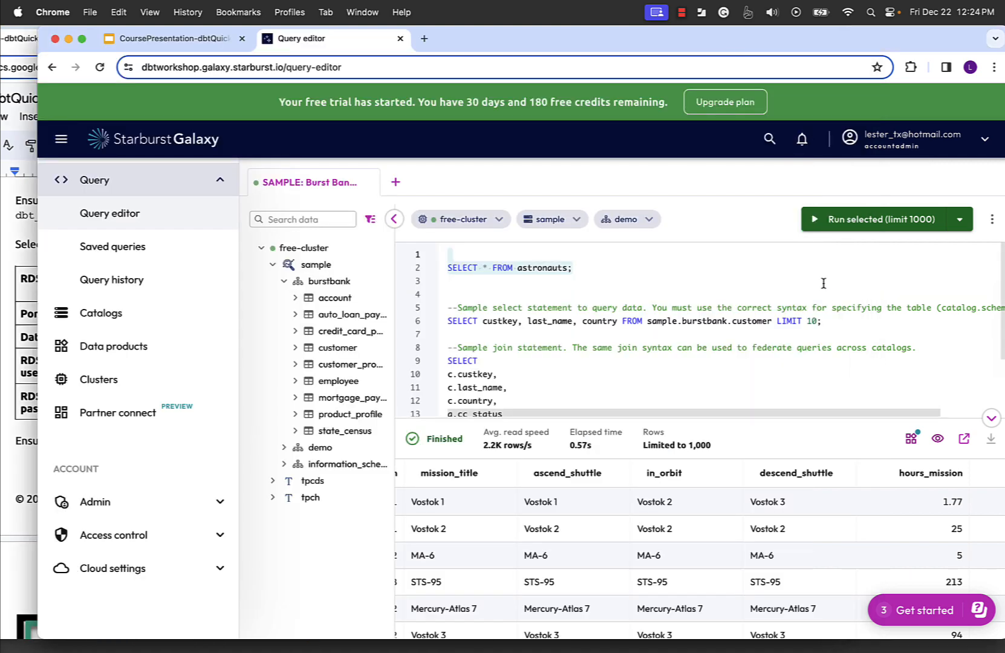
click(102, 313)
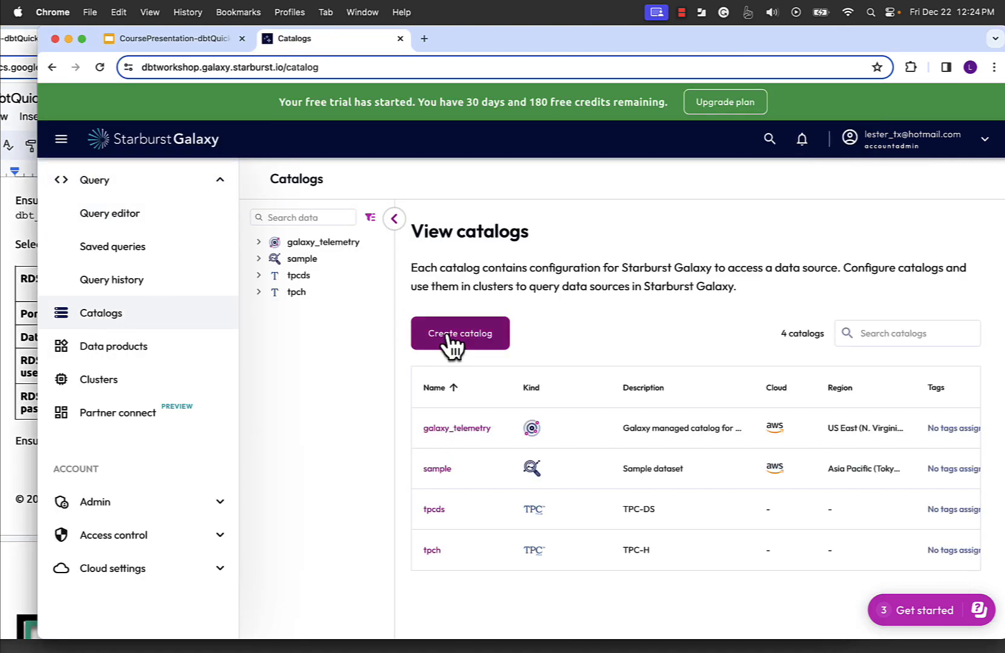
click(450, 337)
scroll(694, 438, down, 4)
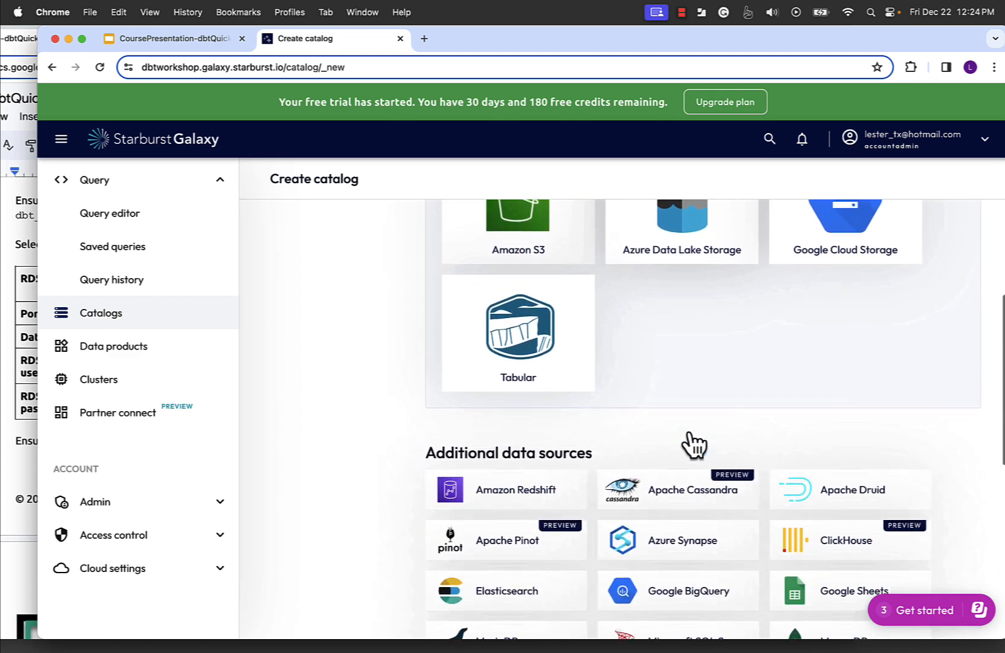
scroll(690, 429, down, 2)
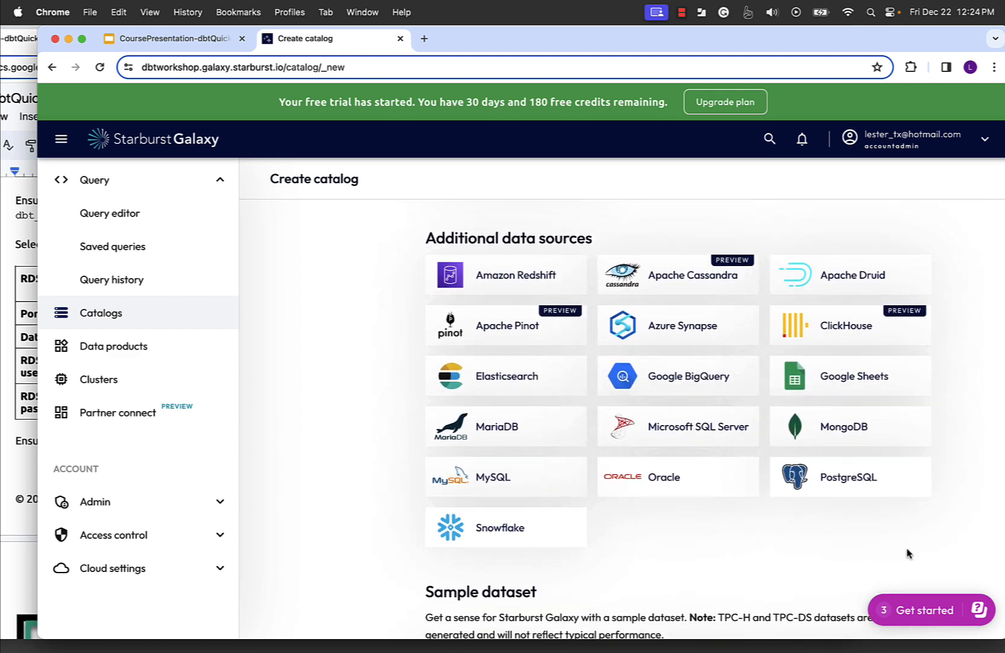
click(859, 487)
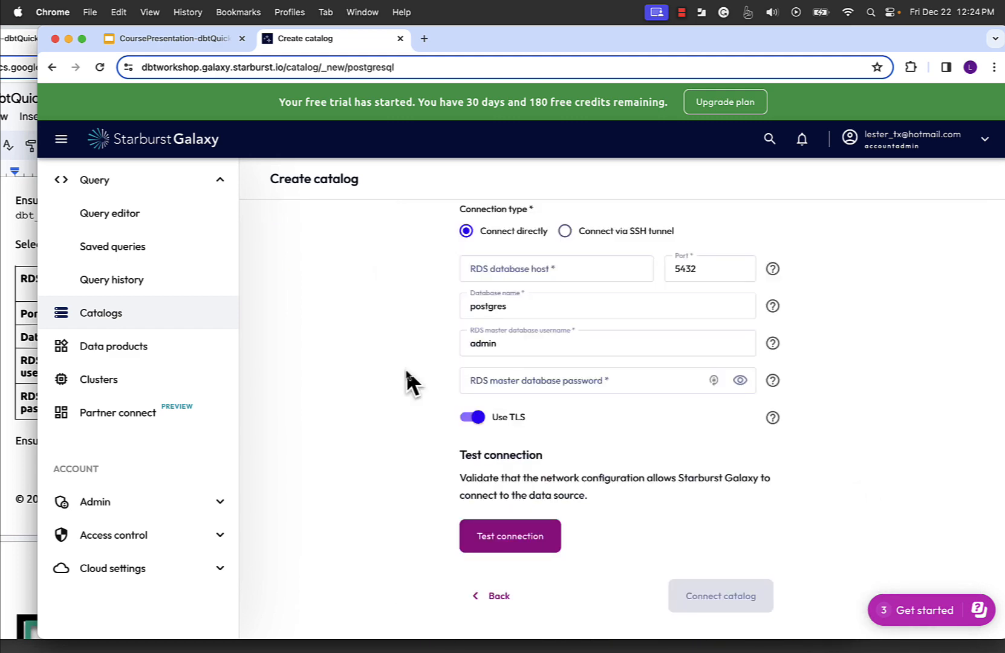
Copy the RDS database host external-query-plan-postgresql.cq4rq9fclcvt.us-east-1.rds.amazonaws.com from the lab guide into the catalog's connection settings, placing both windows side by side
click(61, 140)
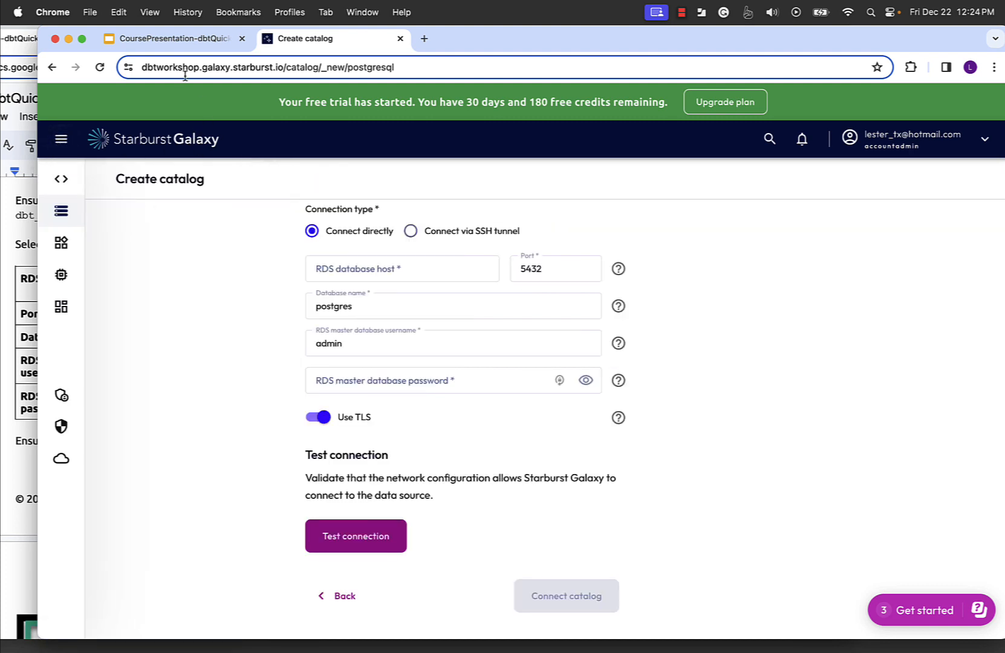
drag(456, 37, 747, 33)
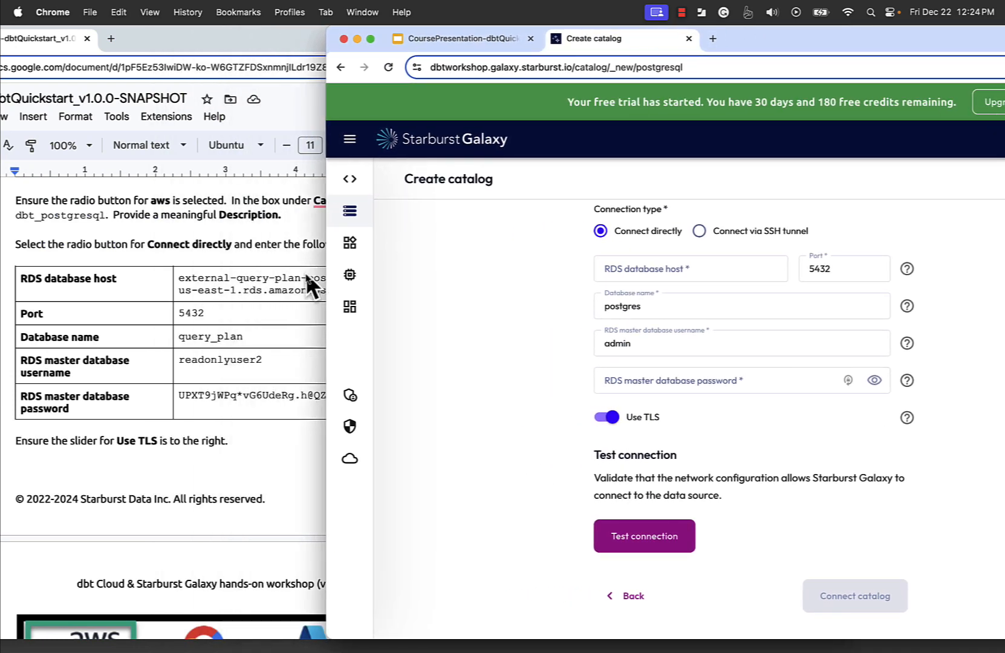
click(232, 273)
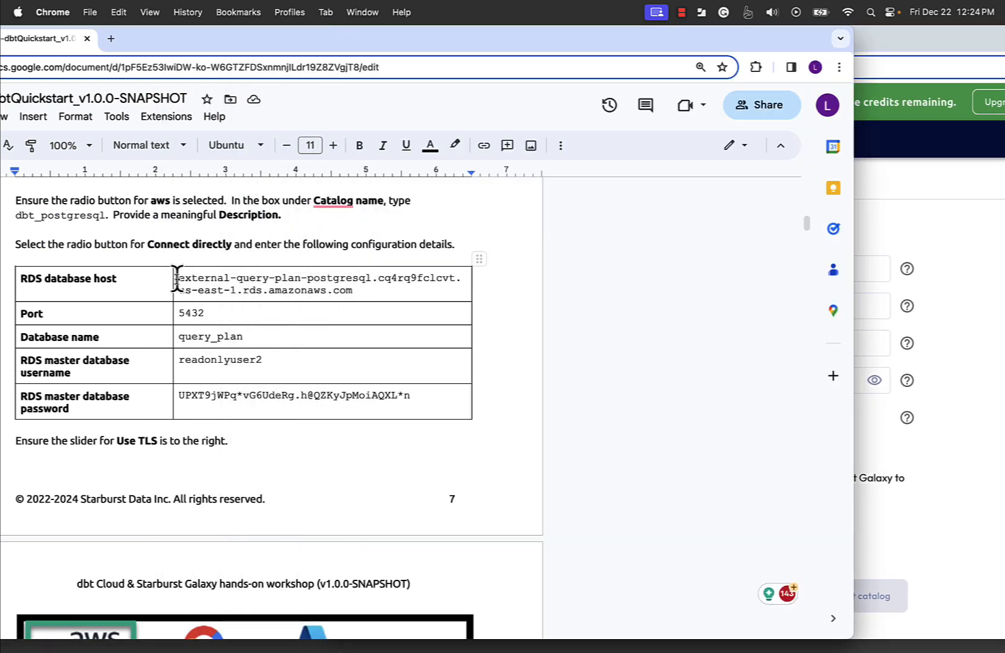
drag(176, 277, 342, 290)
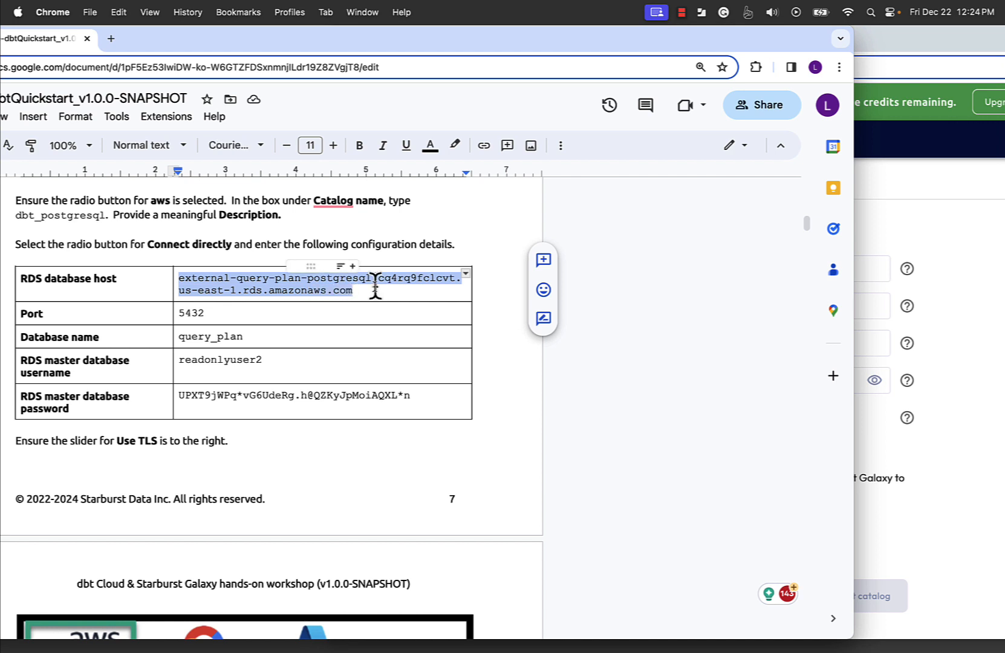
key(super+c)
click(922, 215)
click(706, 270)
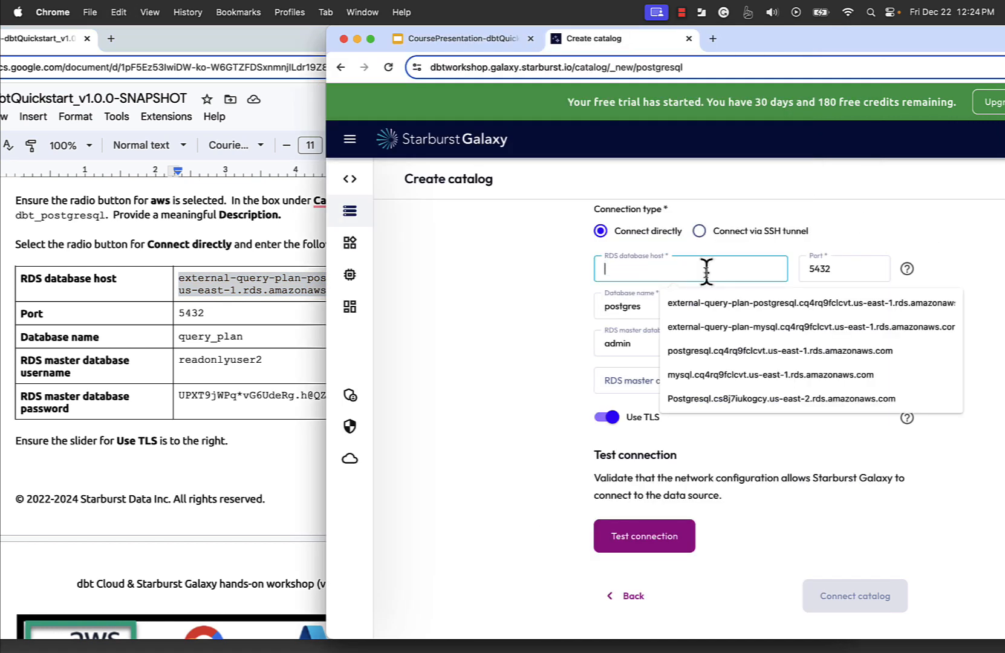
key(super+v)
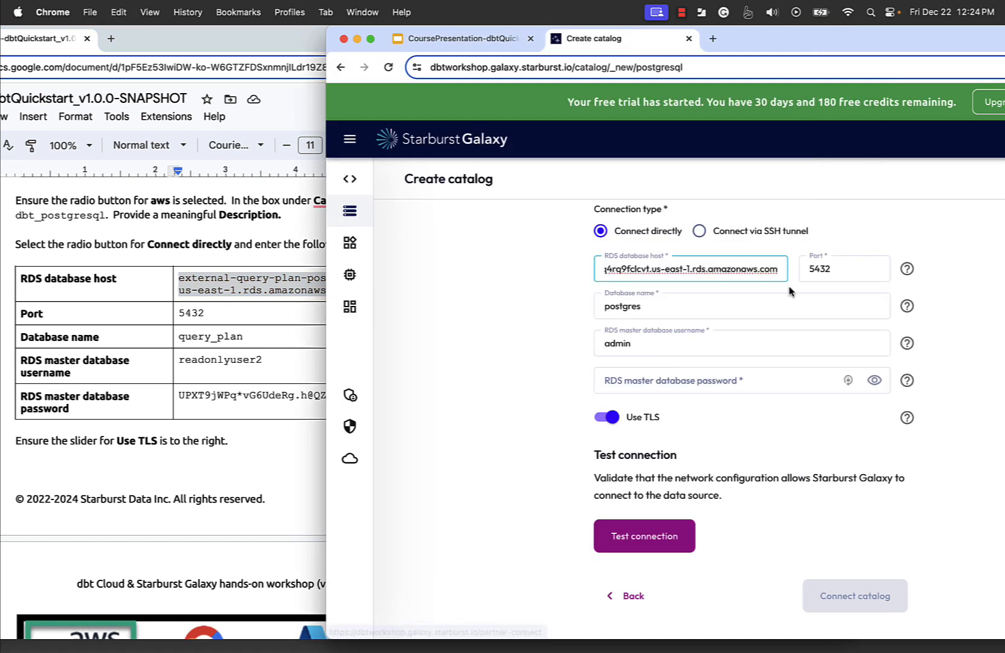
Set the catalog's database name to query_plan and its RDS master database username to readonlyuser2
click(677, 307)
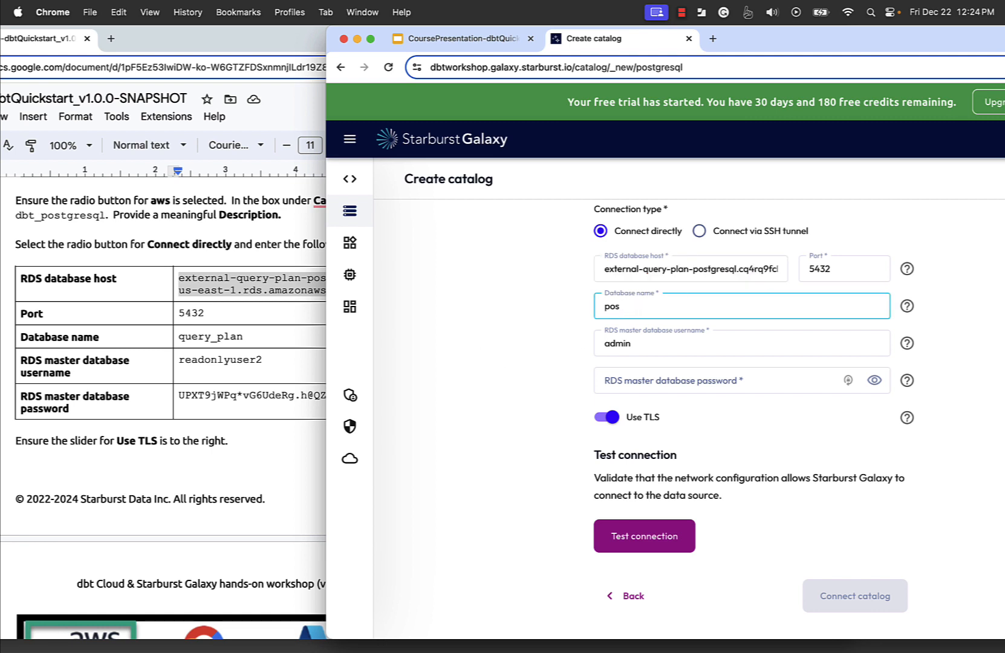
key(BackSpace)
text(query_plan)
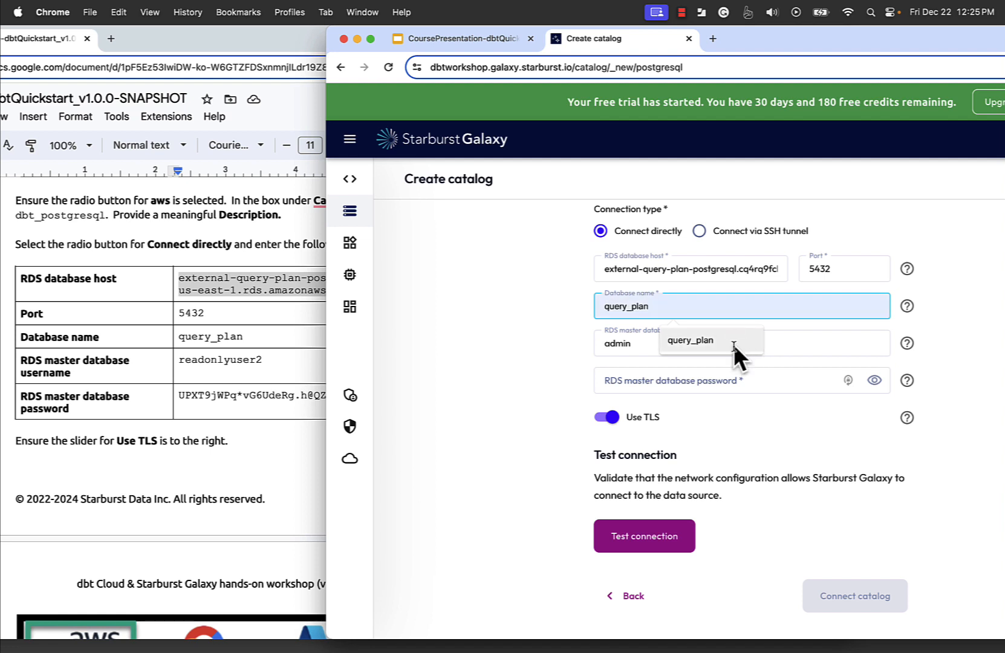
click(733, 343)
click(641, 354)
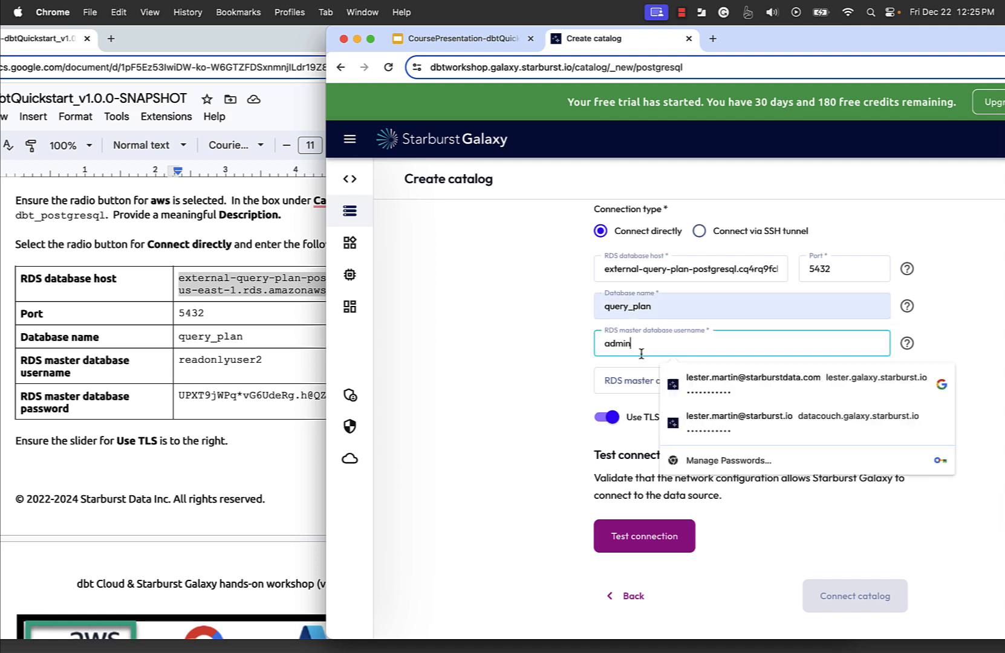
text(re)
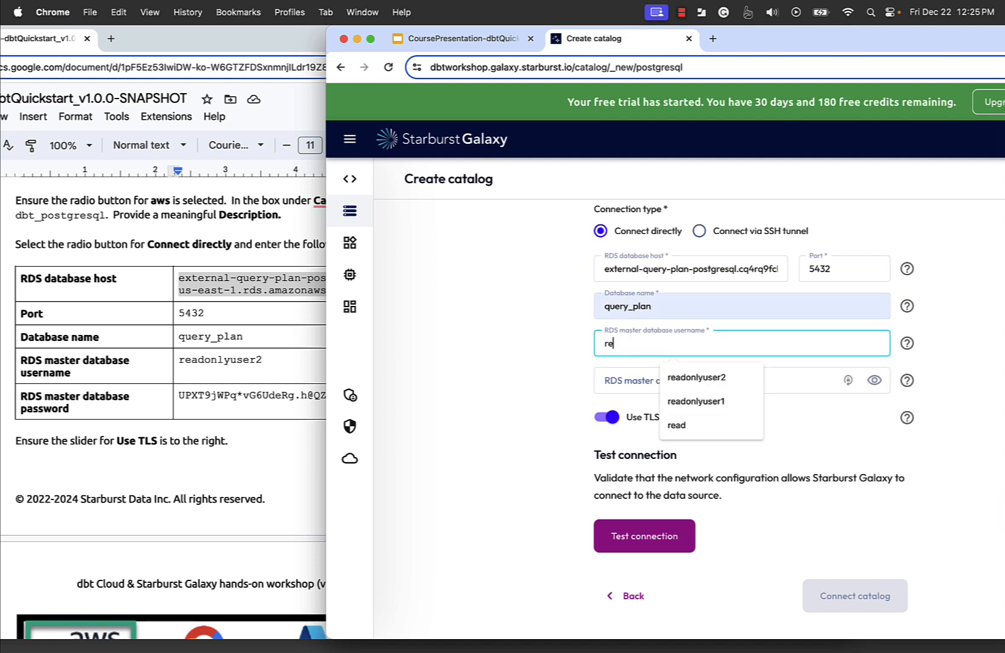
text(adonlyuser)
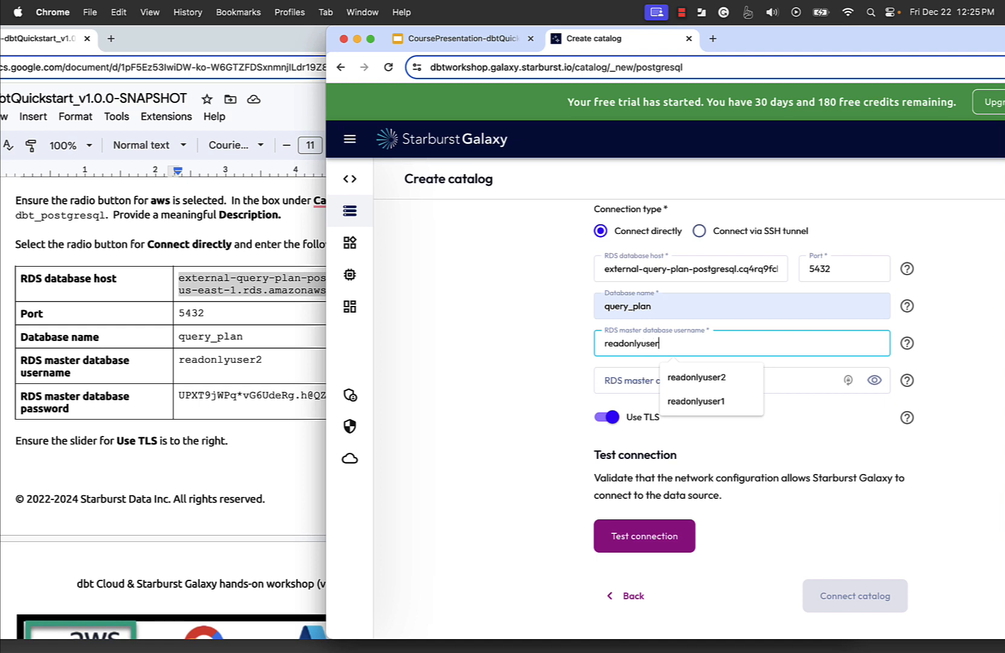
text(2)
key(Tab)
Copy the RDS master database password from the lab guide into the matching field of the PostgreSQL connection
click(236, 400)
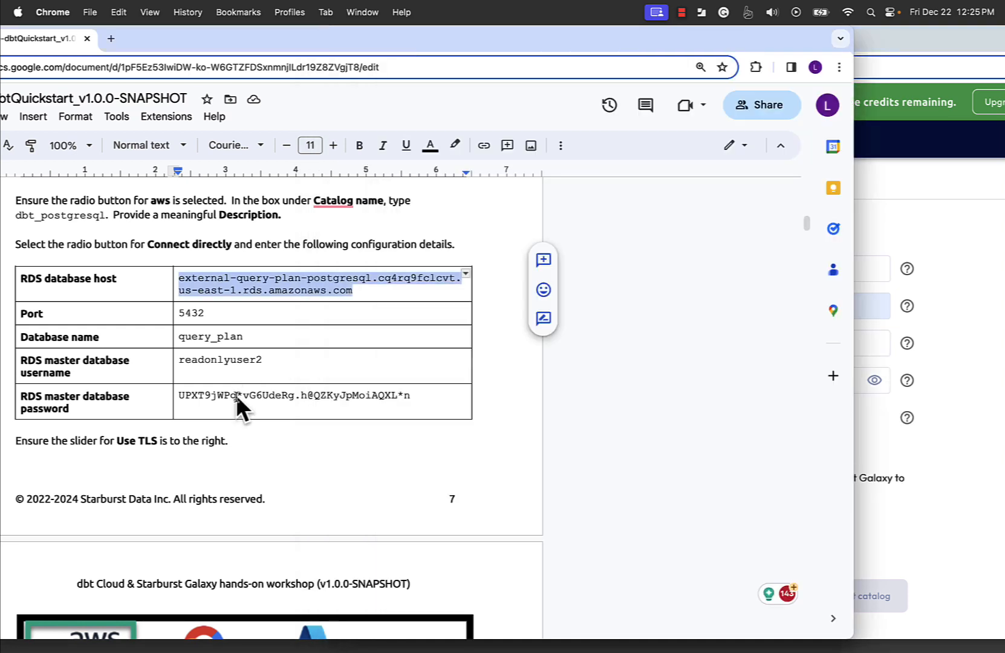
click(254, 398)
drag(412, 389, 179, 394)
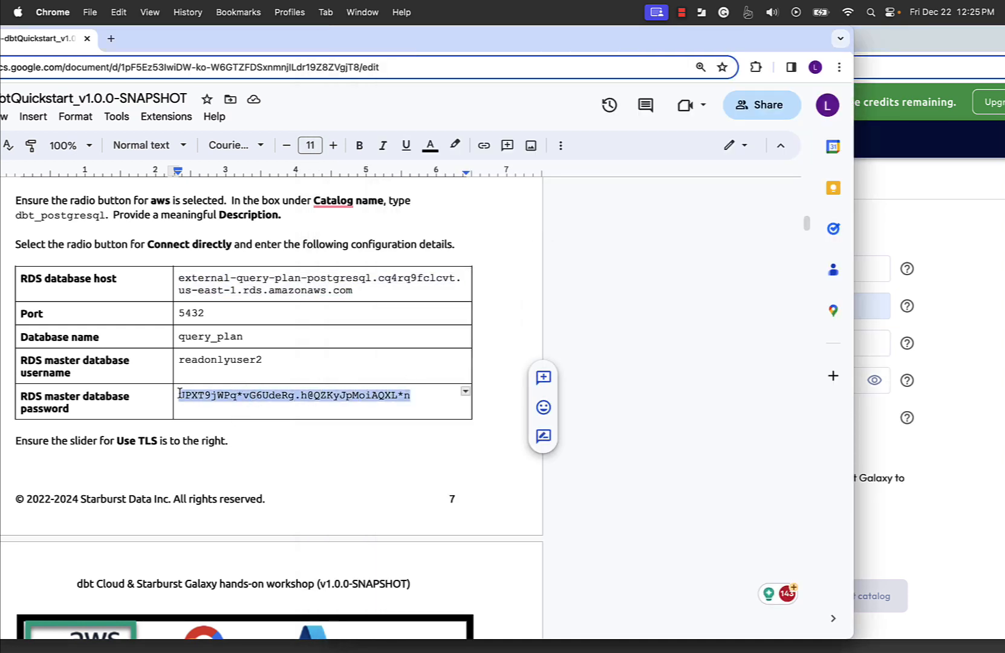
click(960, 455)
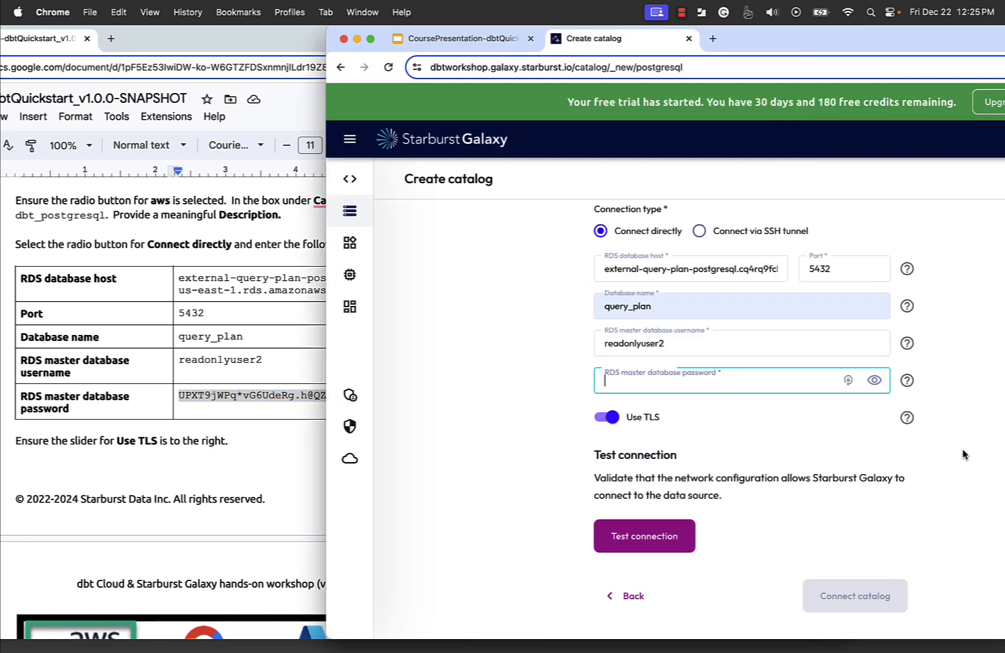
click(693, 385)
key(super+v)
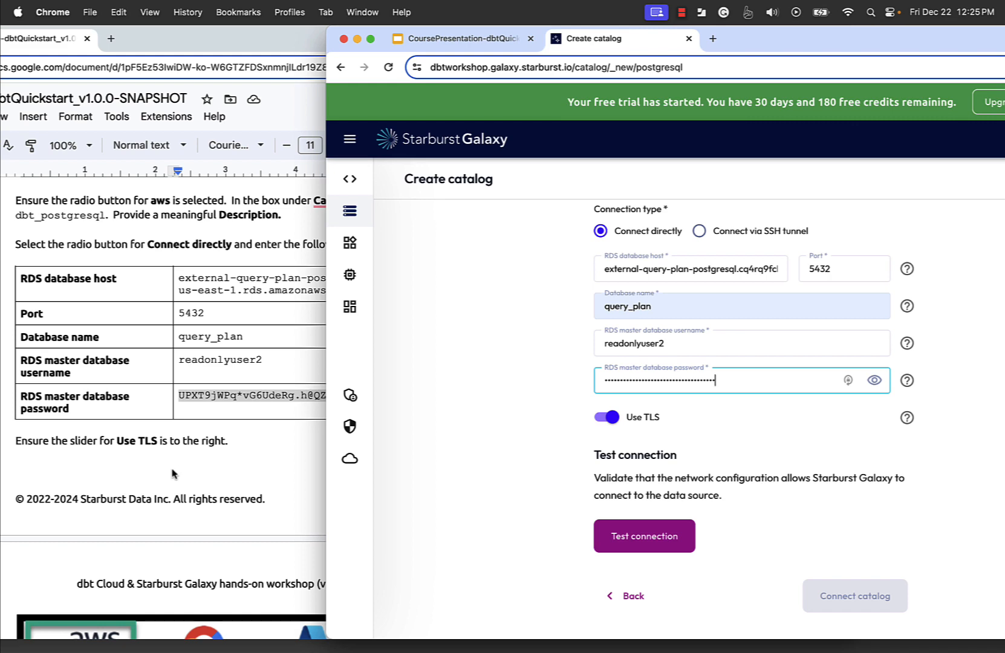
Try to test the PostgreSQL connection as the lab guide describes, and check the cloud provider, name and description settings
scroll(216, 477, down, 10)
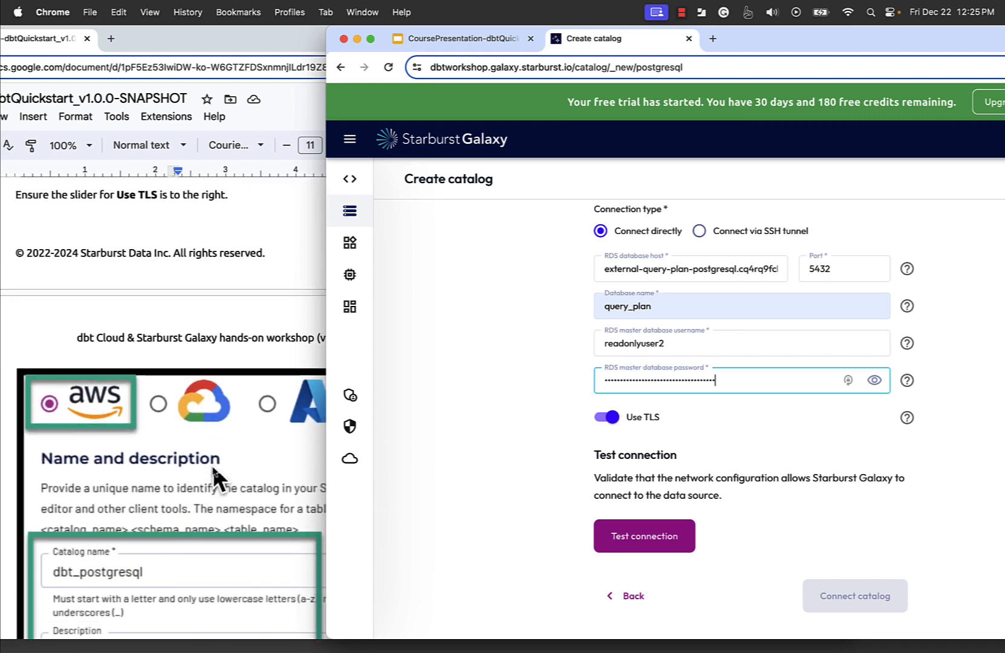
scroll(213, 451, down, 15)
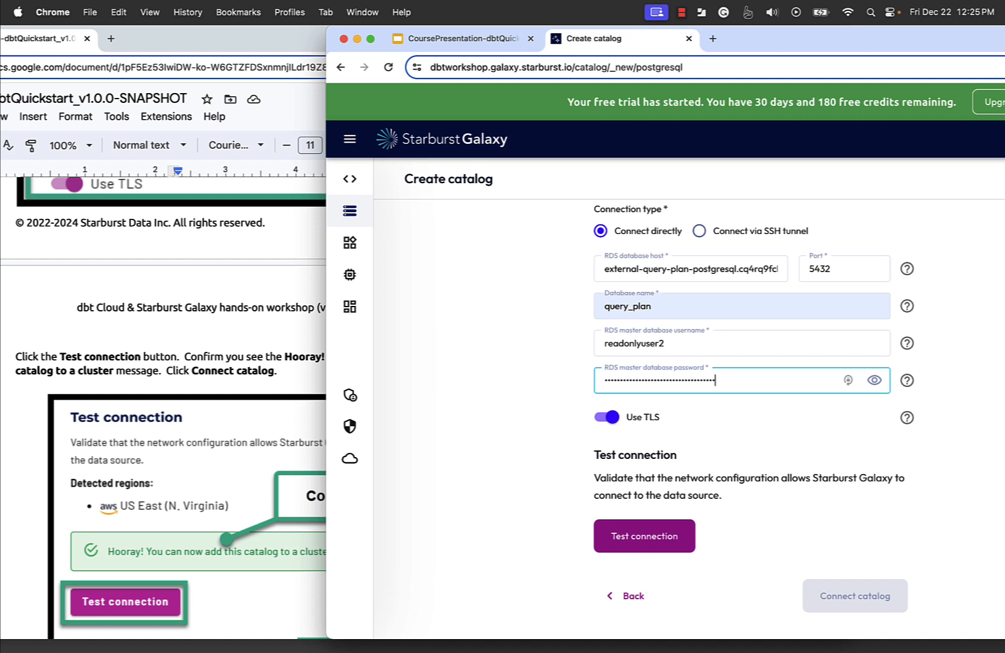
click(671, 545)
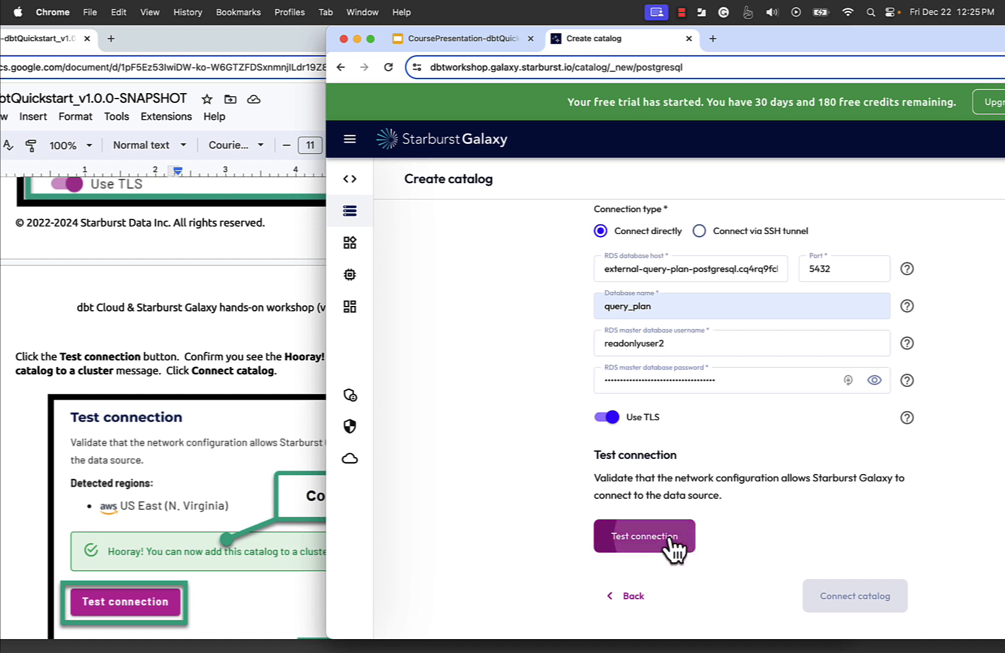
drag(789, 38, 730, 38)
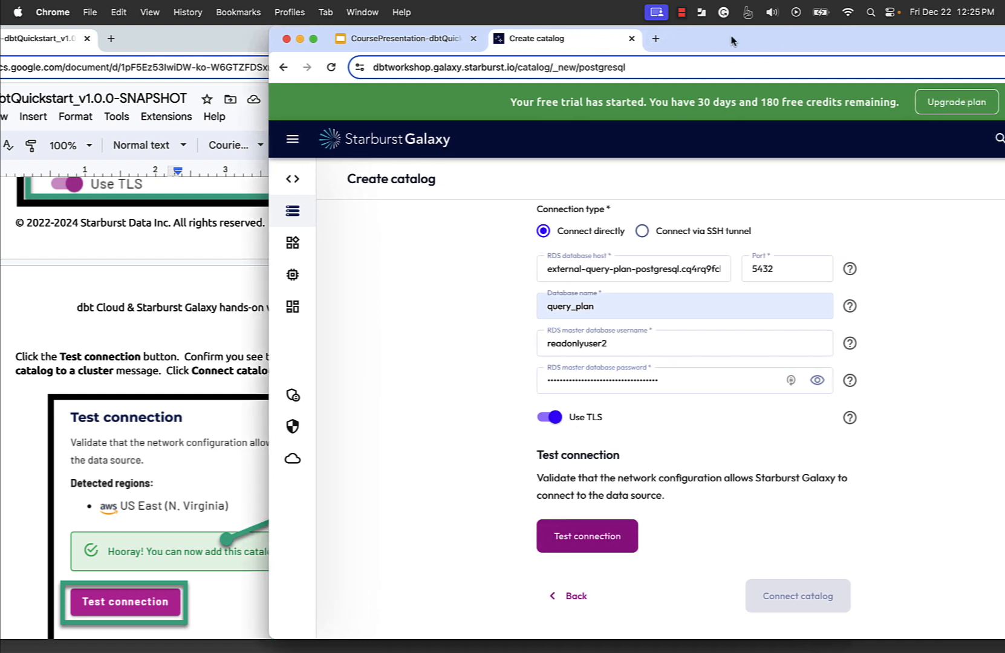
scroll(698, 370, up, 7)
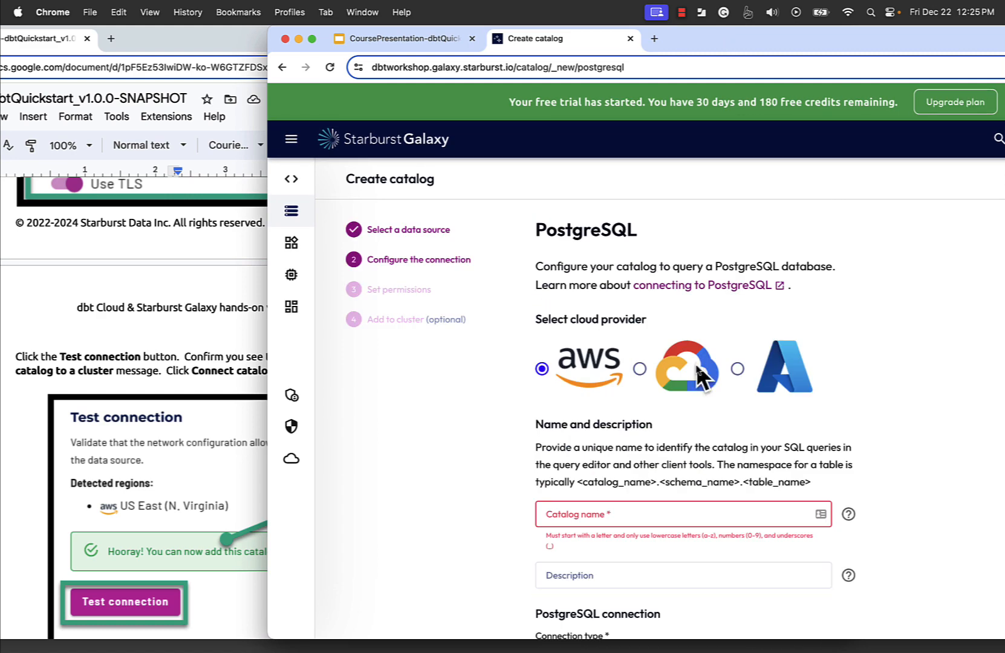
scroll(698, 370, down, 7)
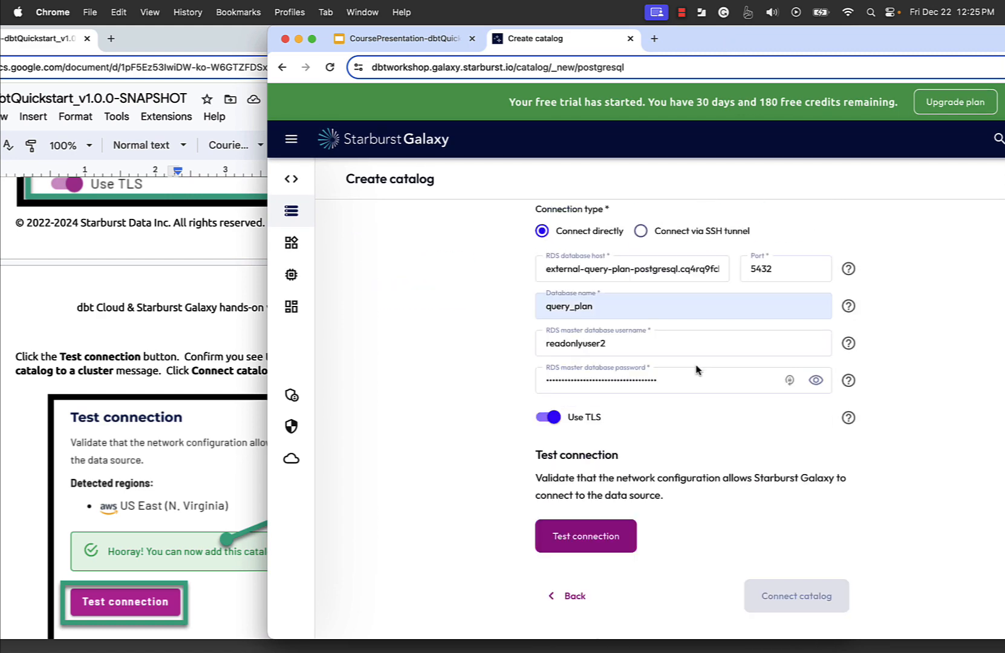
click(596, 534)
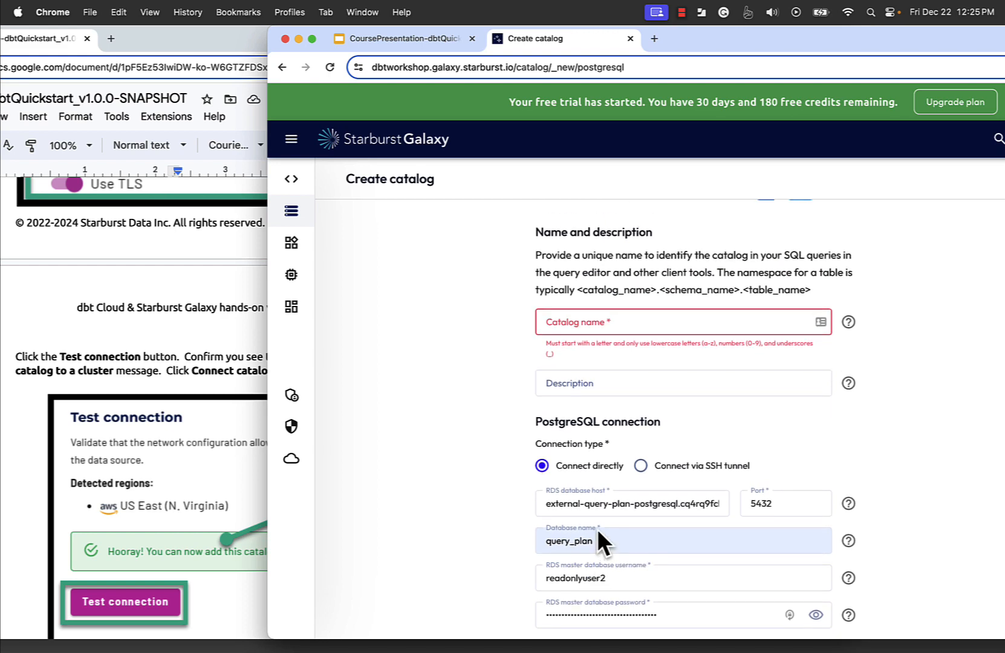
Return to the lab guide and look up its instructions for the PostgreSQL catalog's name and description
click(188, 356)
scroll(187, 357, up, 10)
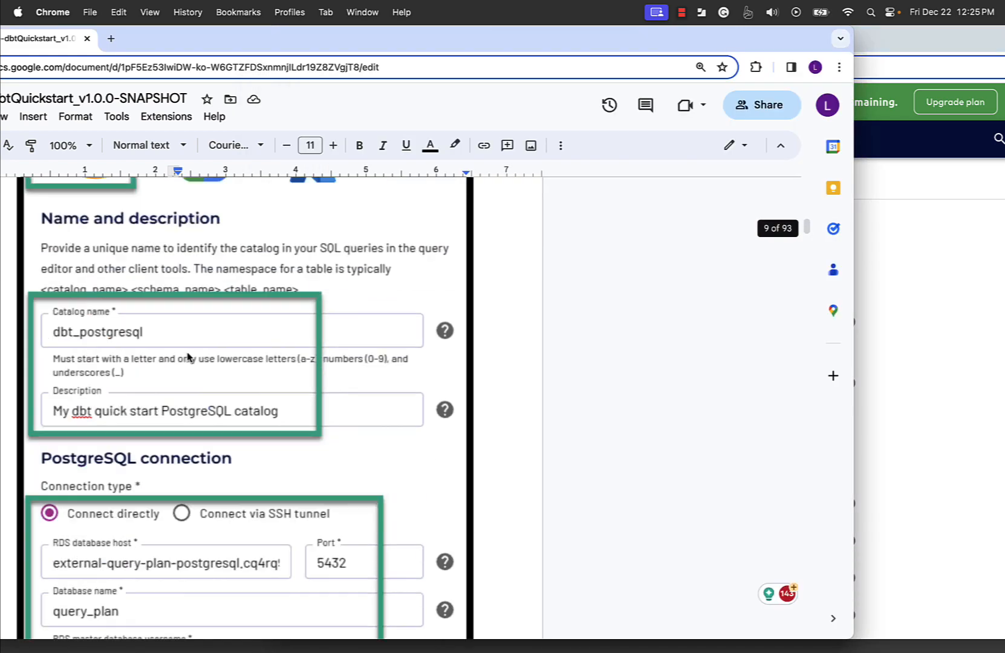
scroll(187, 356, up, 6)
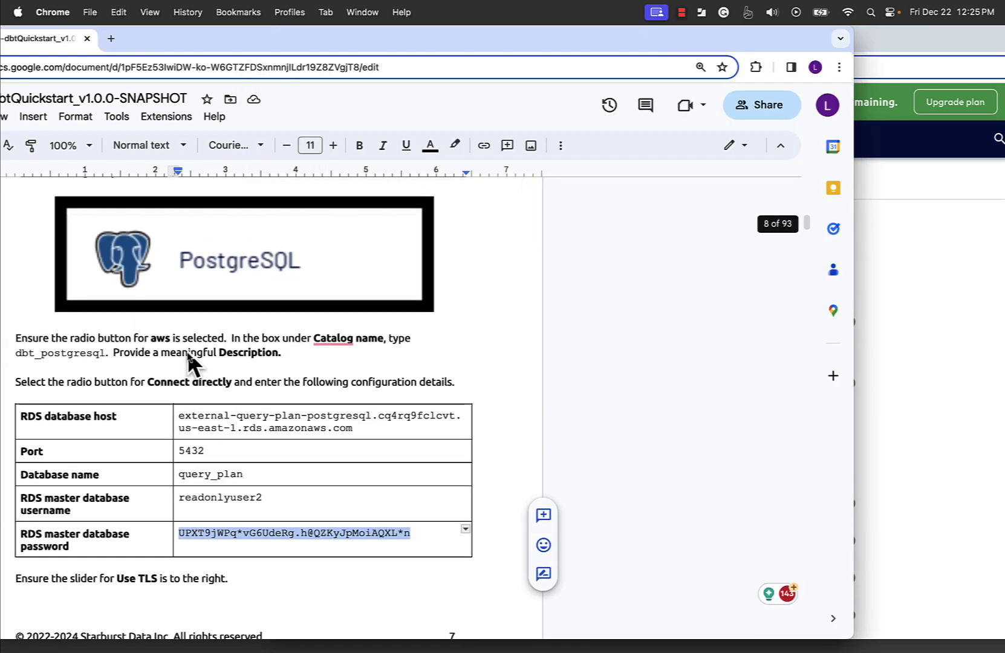
scroll(187, 356, up, 5)
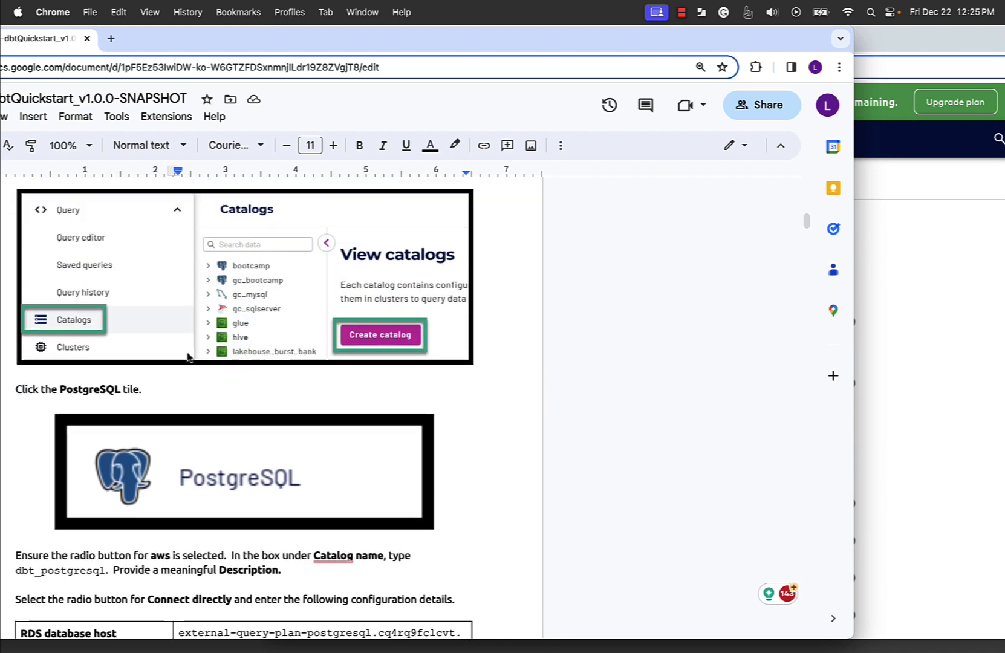
scroll(187, 356, up, 9)
scroll(187, 356, down, 10)
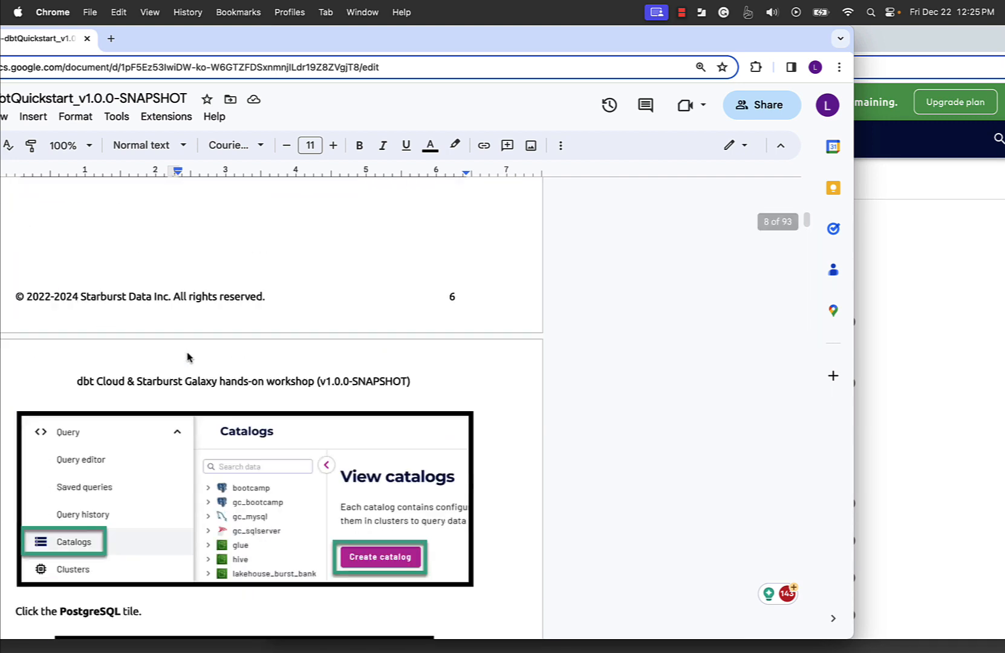
scroll(188, 357, down, 5)
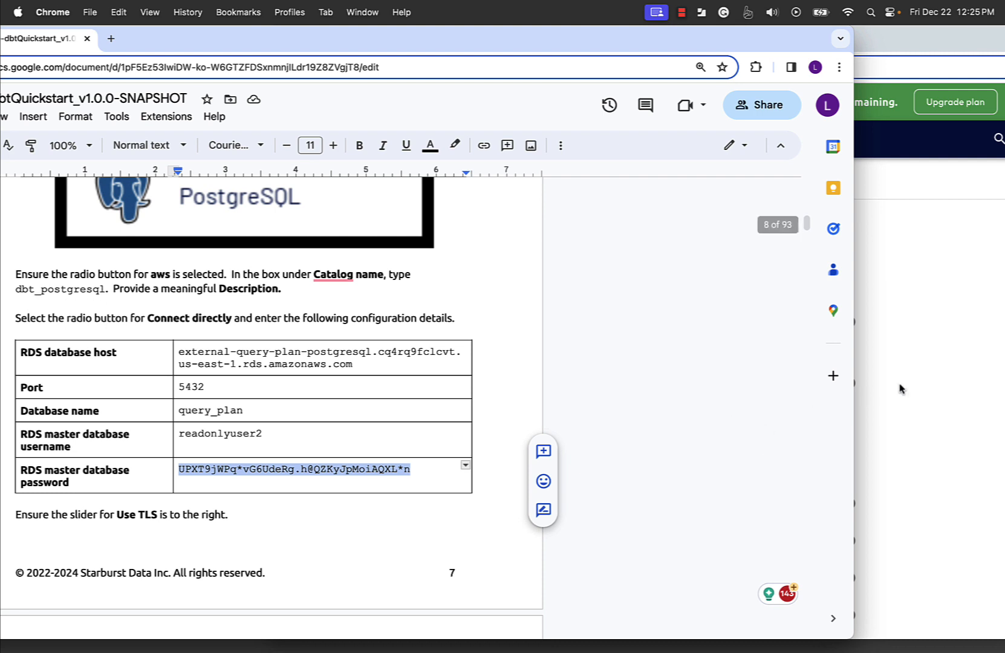
Name the PostgreSQL catalog dbt_postgresql as the lab guide instructs and give it the description "meaningful description"
click(936, 371)
click(617, 321)
text(db)
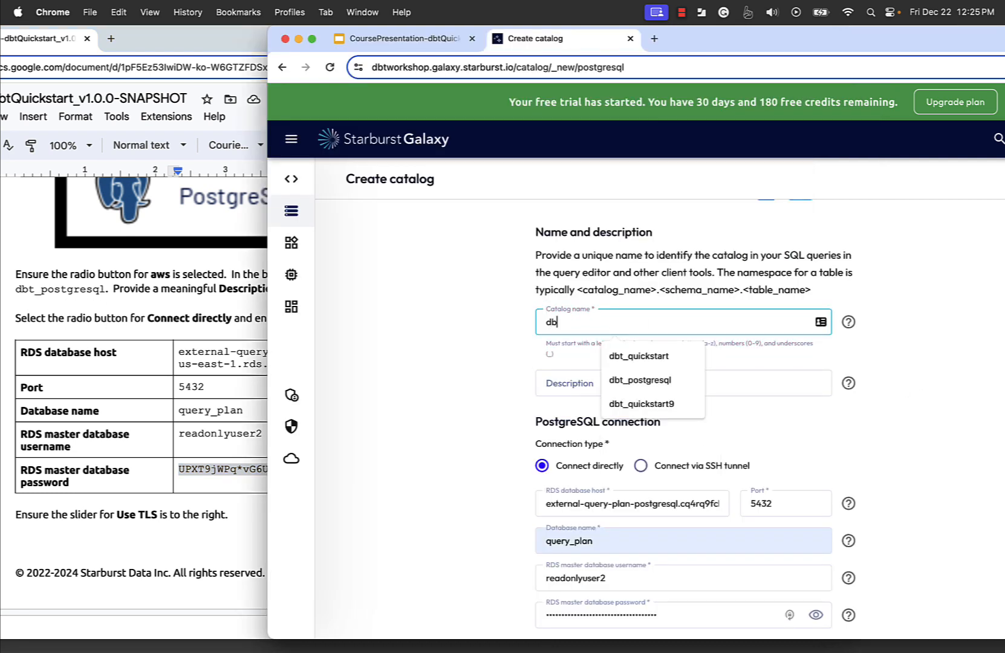
key(Down)
key(Down)
key(Return)
key(Tab)
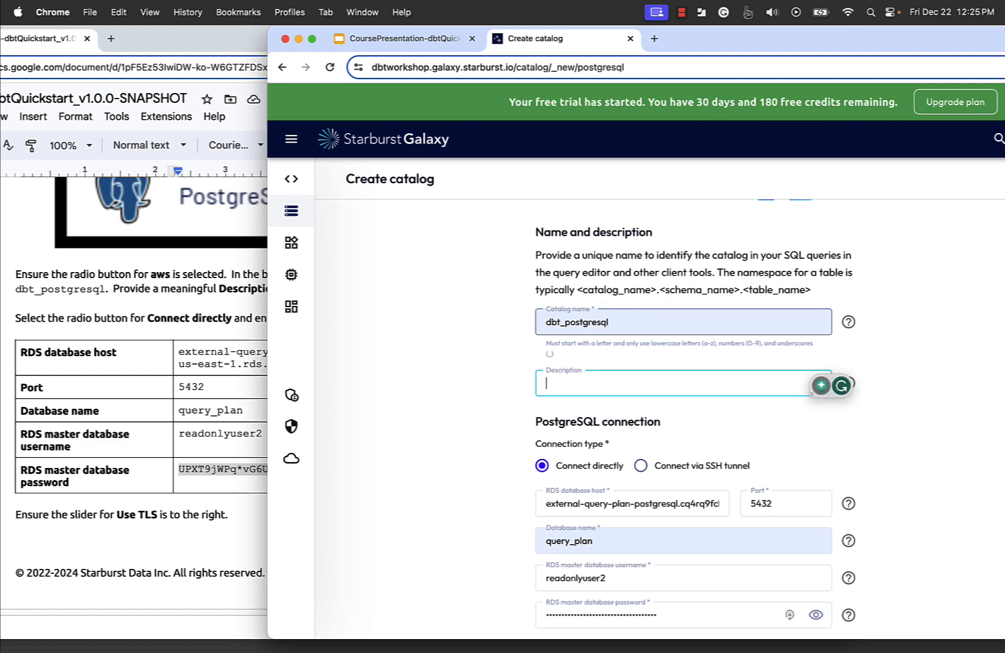
click(221, 303)
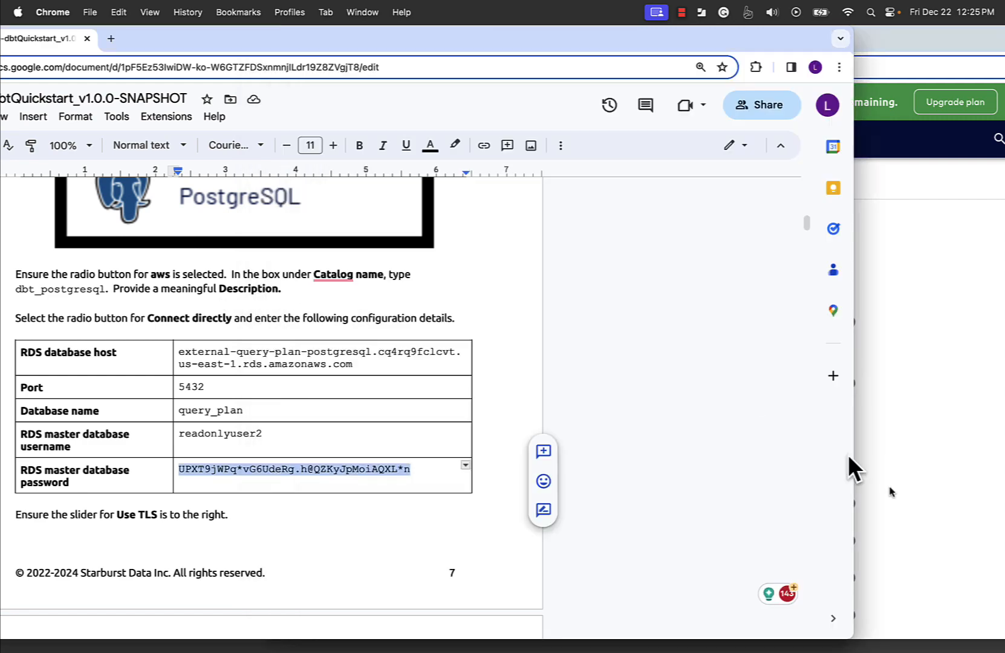
click(920, 508)
text(meaningful description)
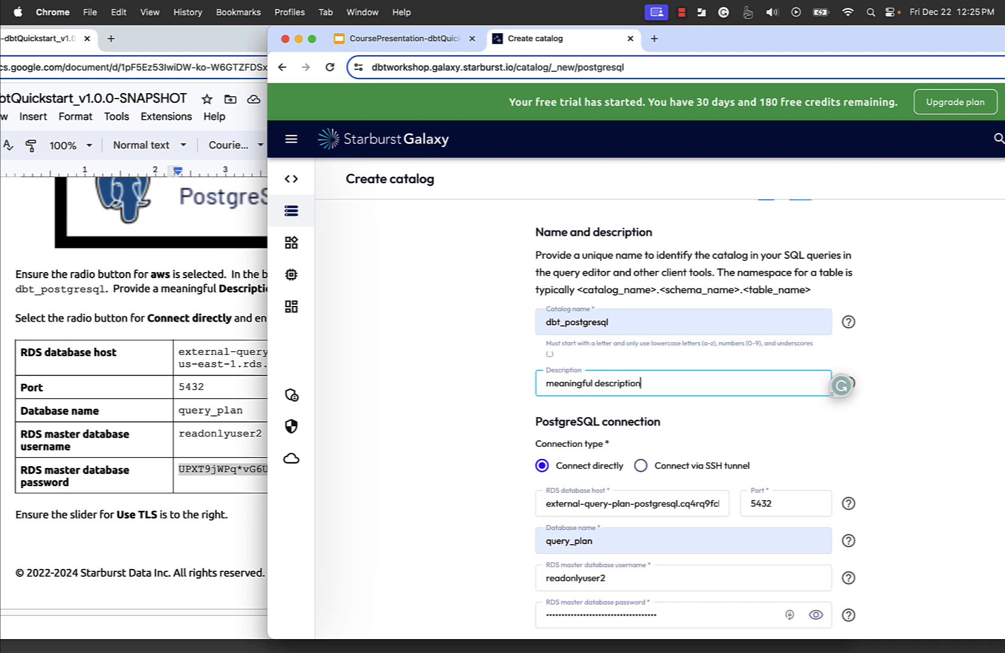
Test the PostgreSQL catalog's connection to the RDS database
click(969, 449)
scroll(961, 445, down, 4)
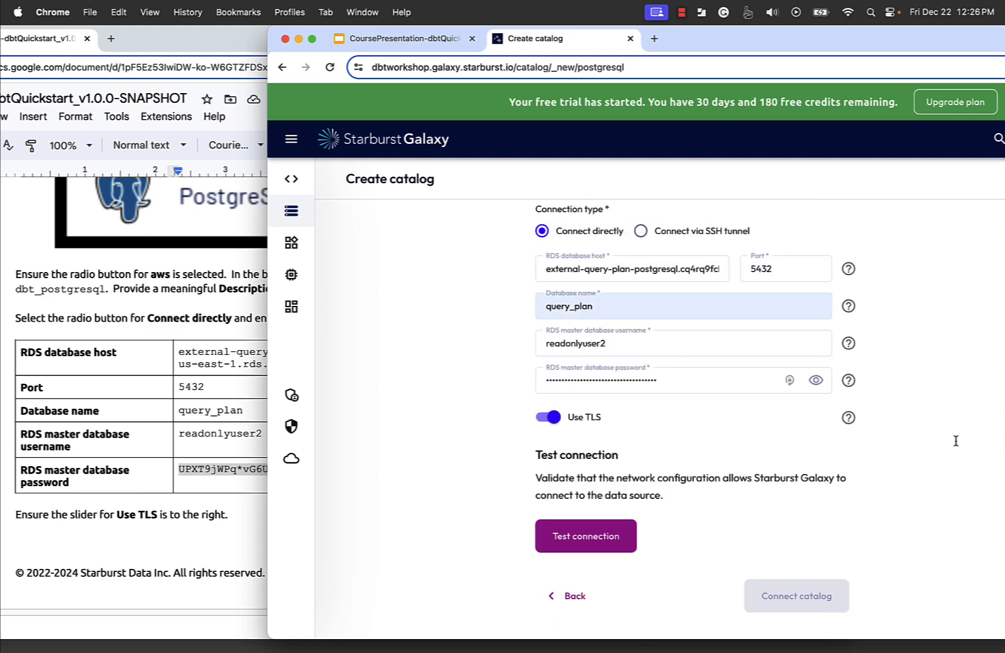
click(612, 540)
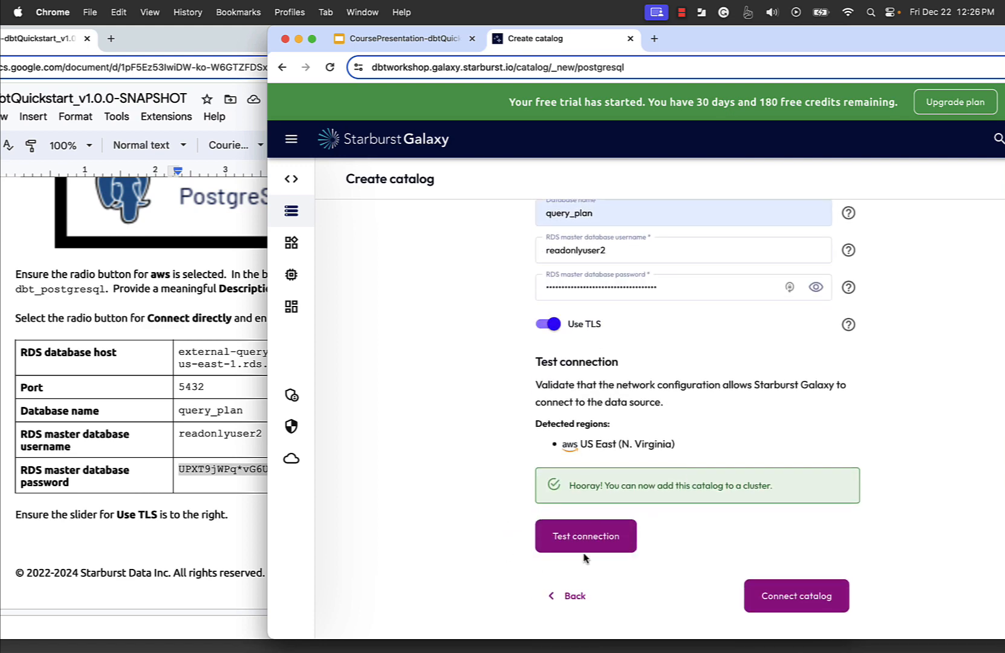
Review the lab guide's connection test and read-only instructions, and connect the dbt_postgresql catalog
click(202, 539)
scroll(172, 544, down, 20)
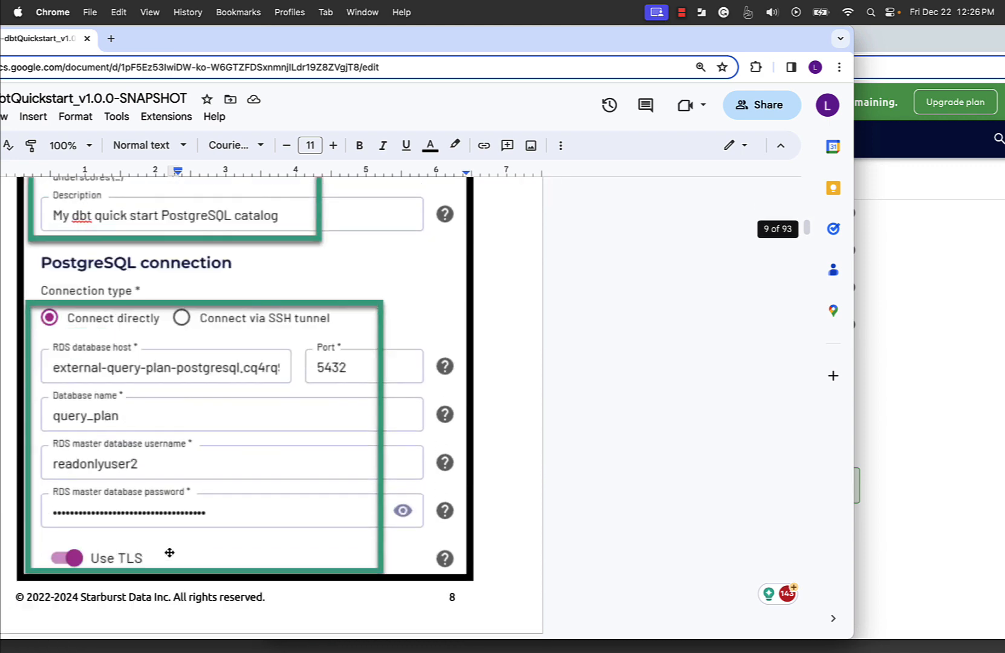
scroll(169, 552, down, 5)
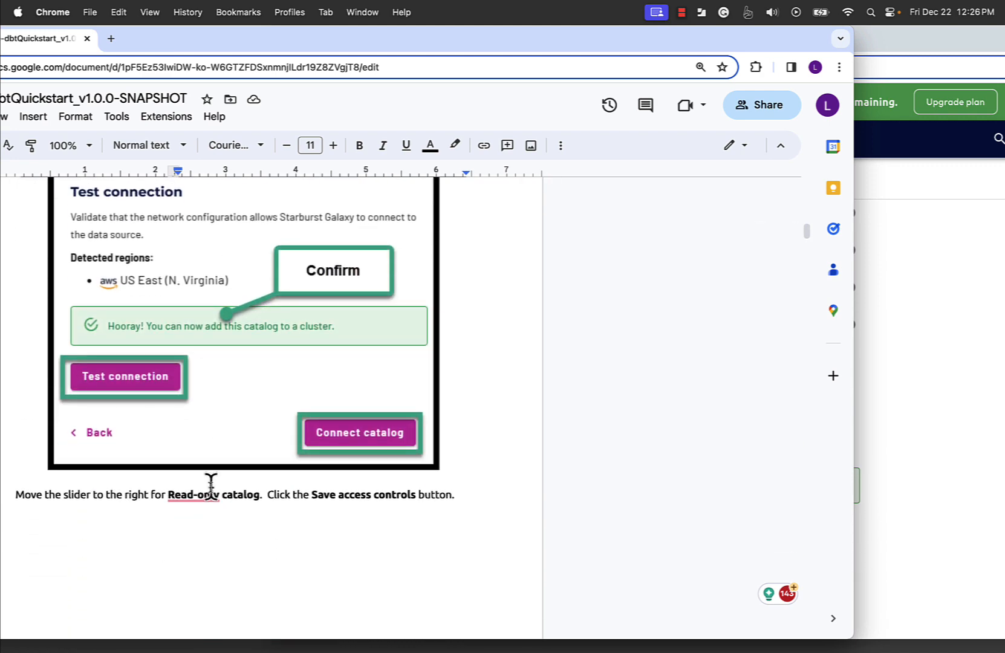
scroll(211, 485, down, 3)
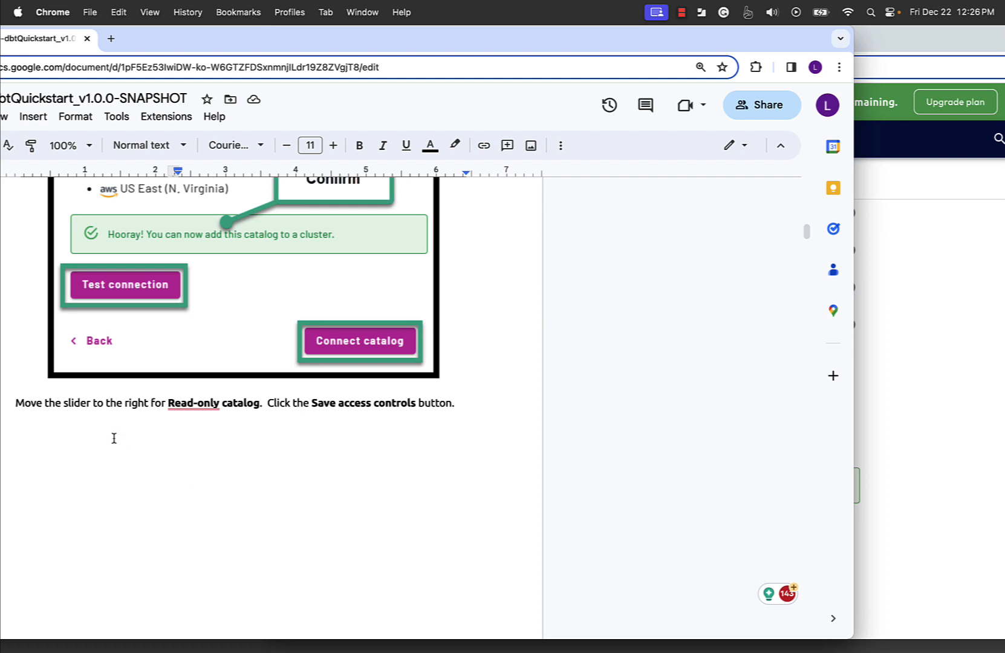
scroll(114, 438, up, 10)
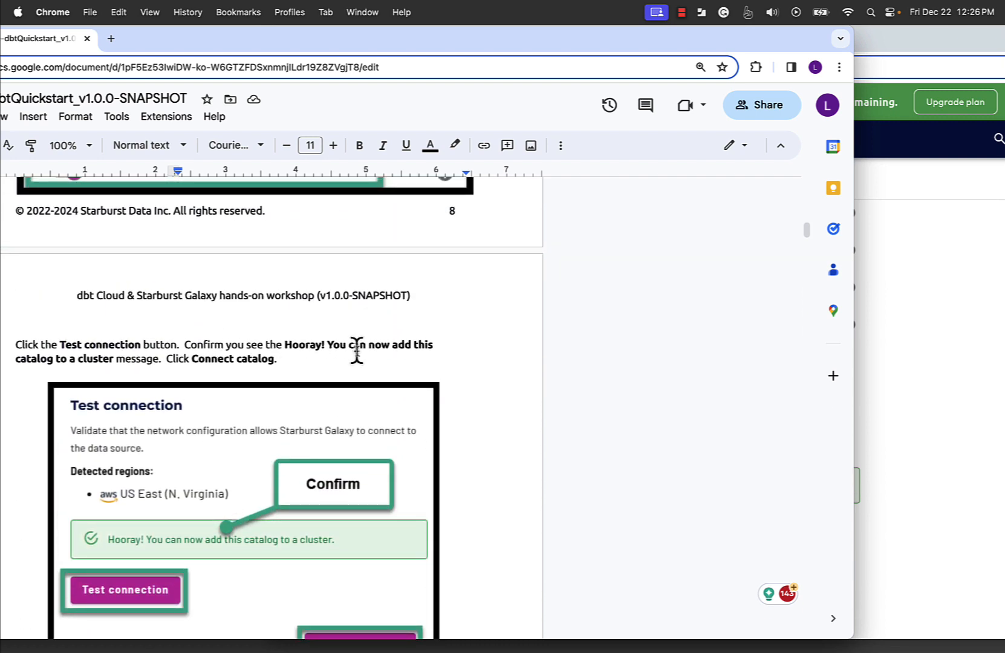
scroll(232, 366, down, 7)
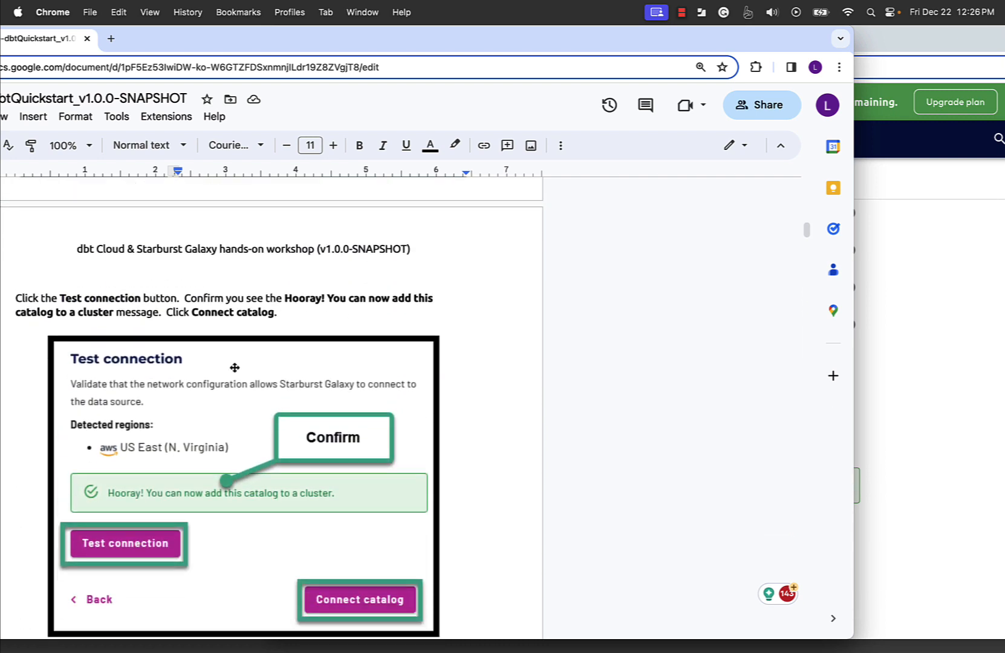
click(898, 392)
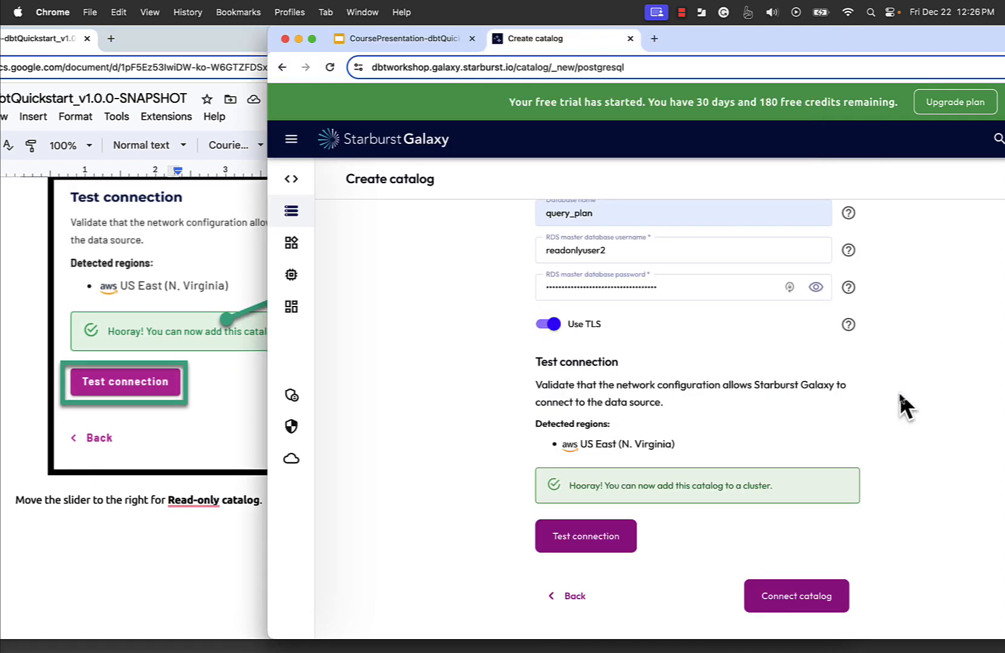
click(792, 594)
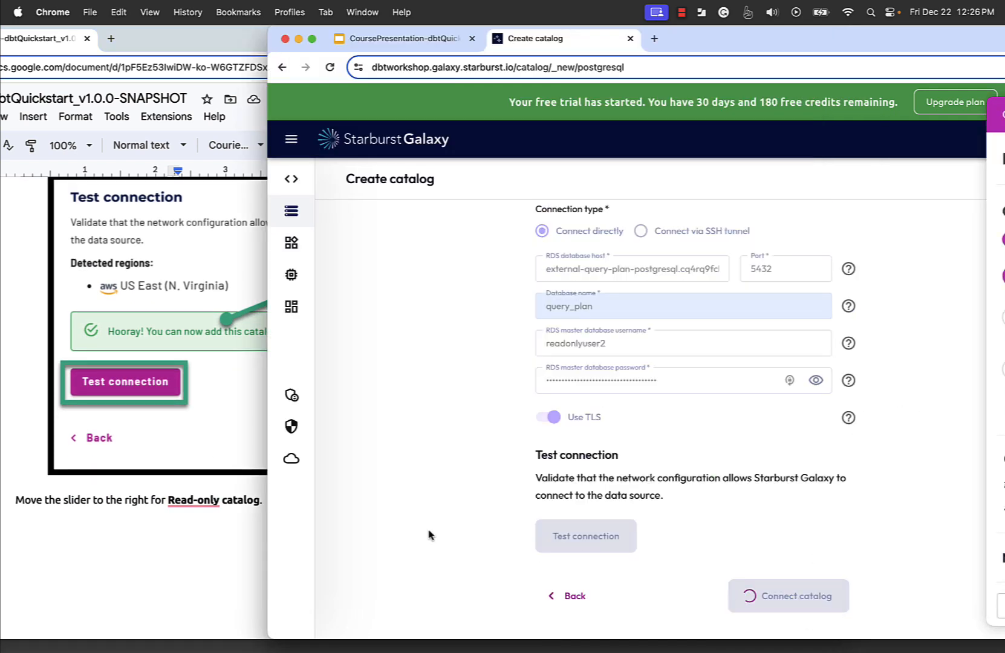
Follow the lab guide's permissions instructions and save the dbt_postgresql access controls with Read-only catalog enabled
click(205, 560)
scroll(205, 558, down, 7)
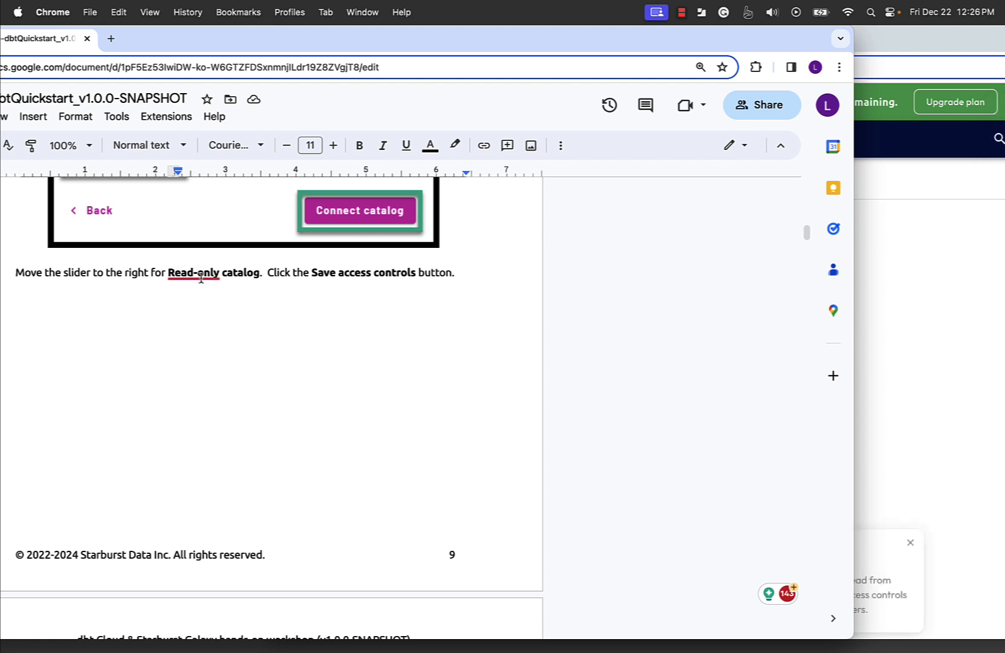
scroll(193, 352, down, 7)
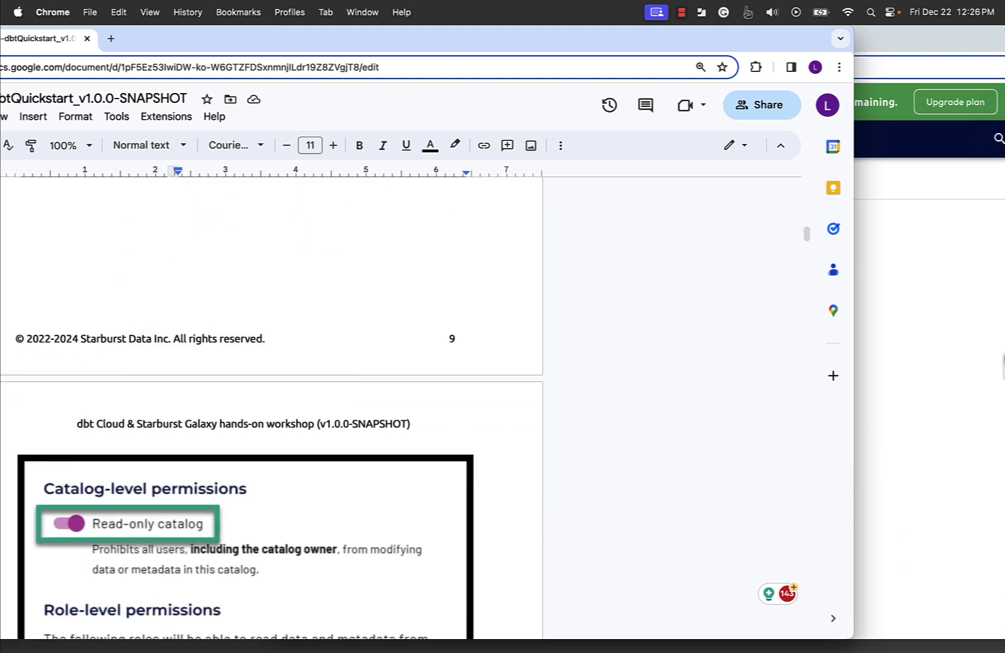
click(873, 410)
click(575, 273)
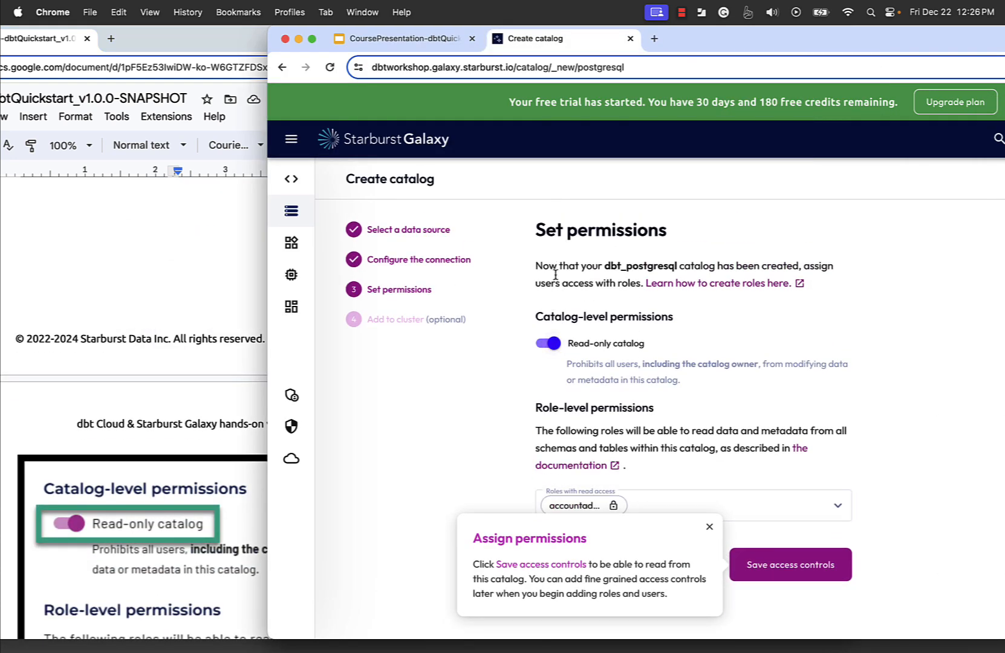
click(118, 295)
scroll(130, 266, up, 8)
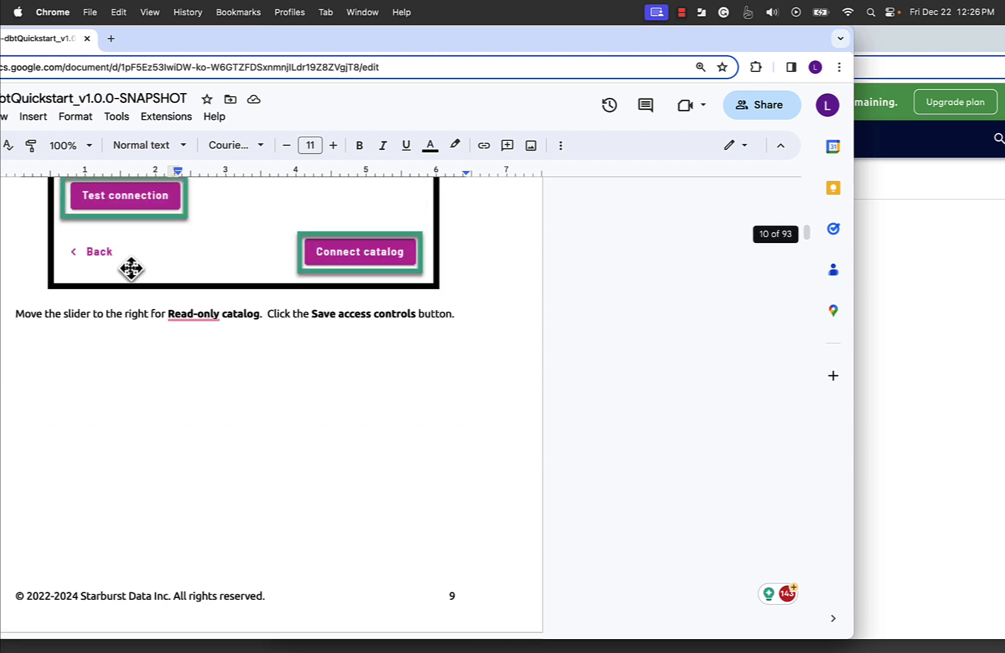
scroll(131, 268, down, 15)
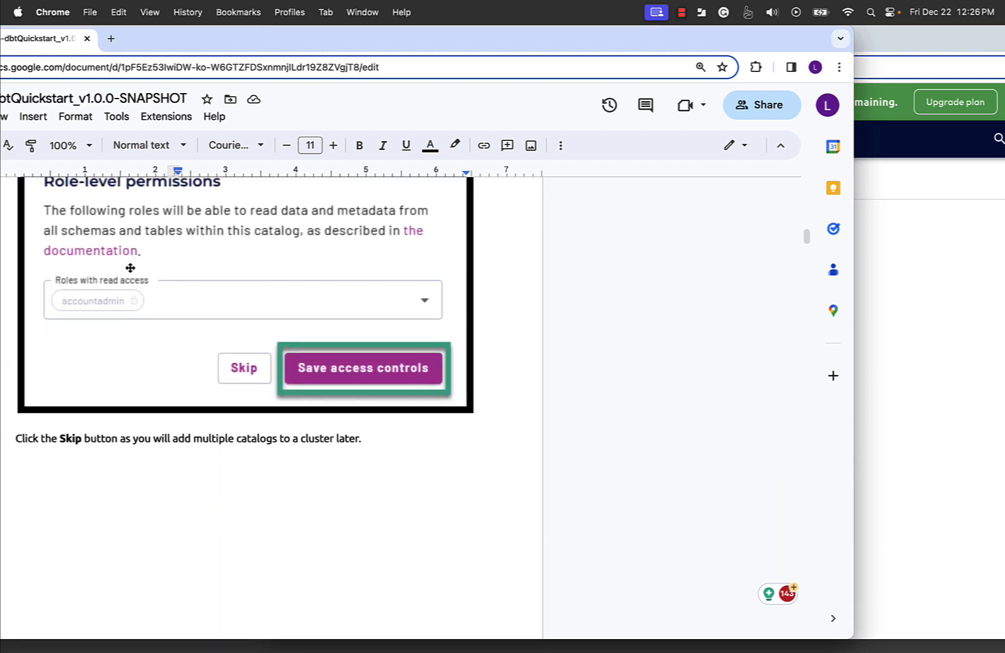
scroll(130, 268, down, 2)
click(931, 411)
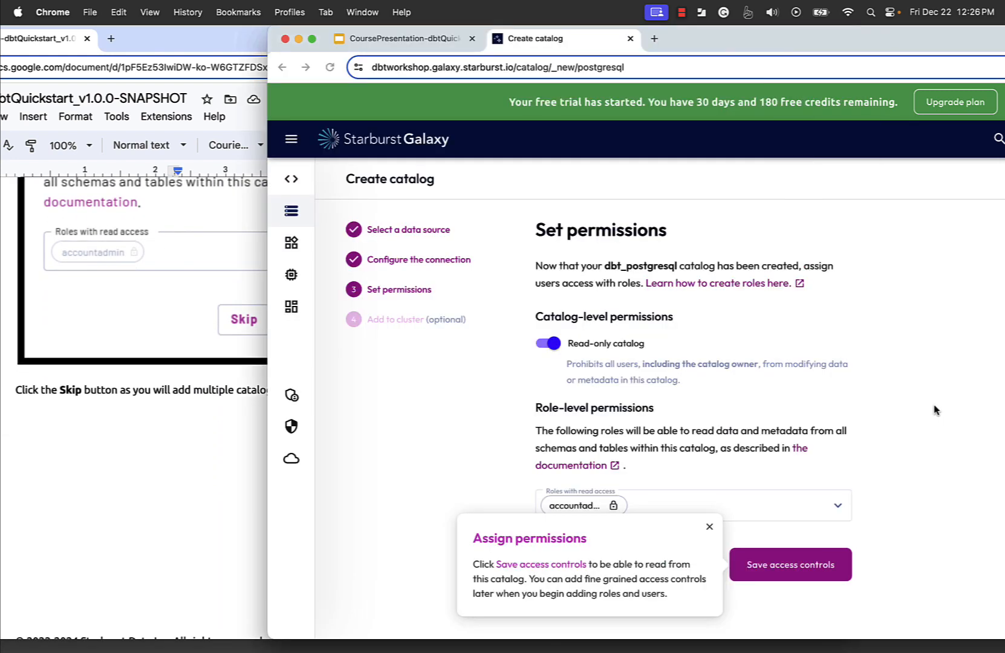
click(818, 567)
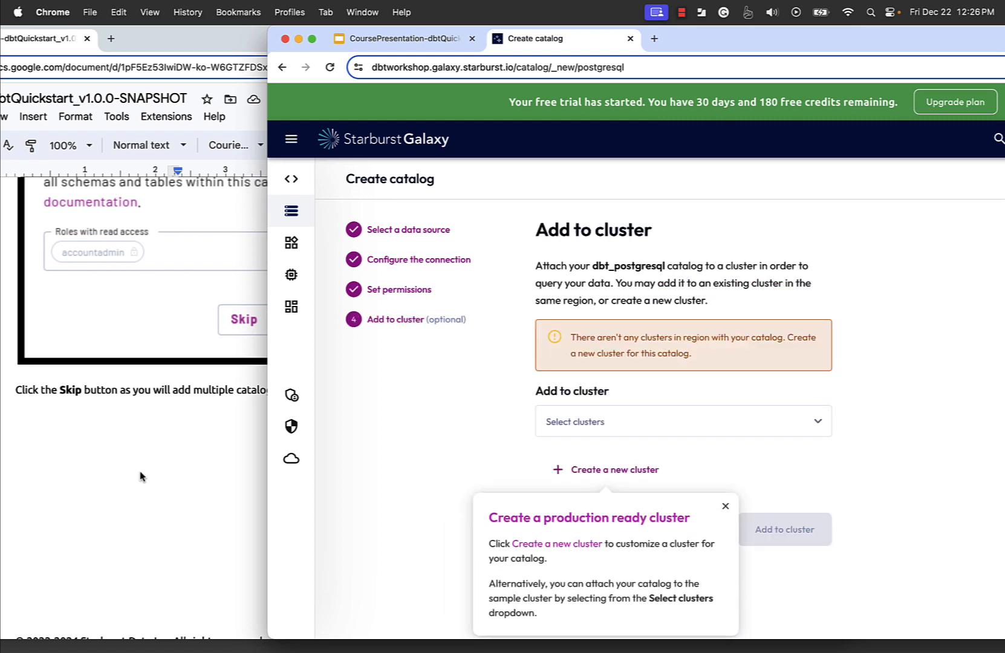
Check the lab guide's cluster instructions, dismiss the cluster hint and skip adding dbt_postgresql to a cluster
click(140, 476)
scroll(145, 463, down, 2)
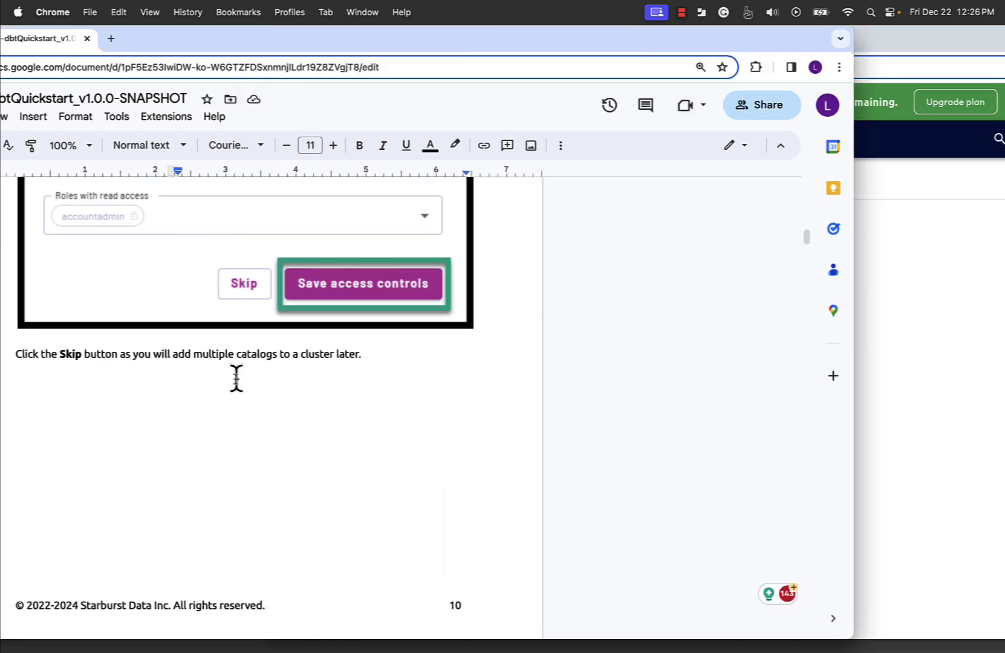
scroll(235, 379, down, 6)
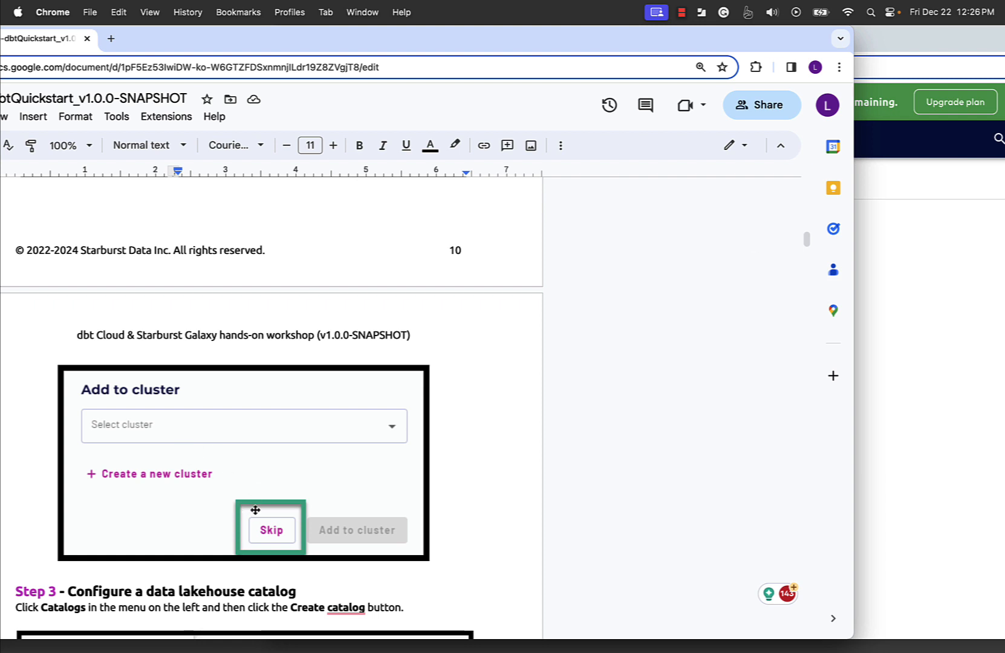
scroll(255, 509, down, 7)
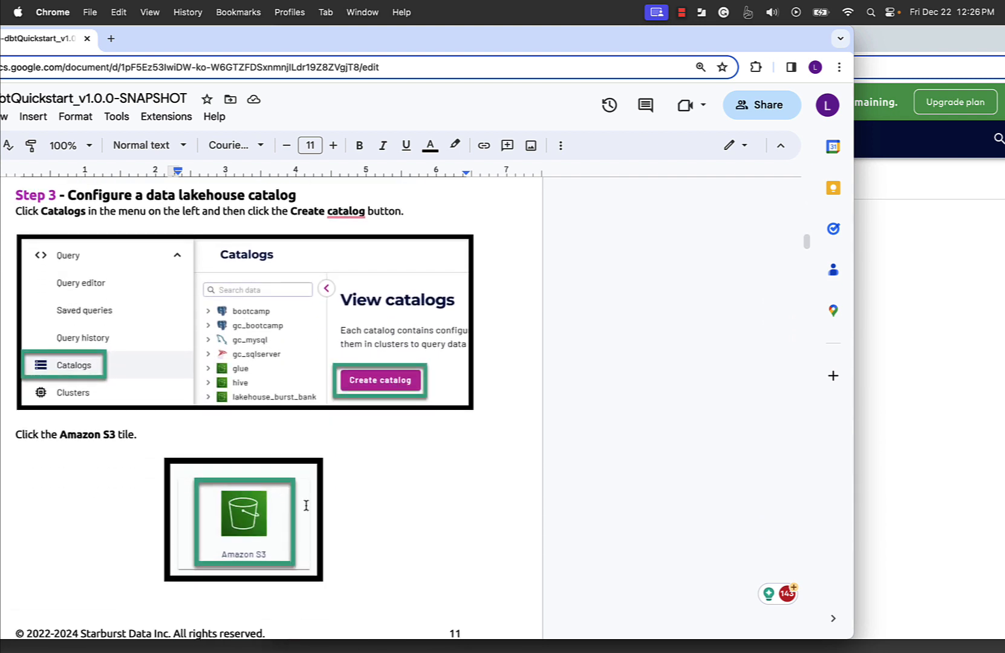
click(922, 486)
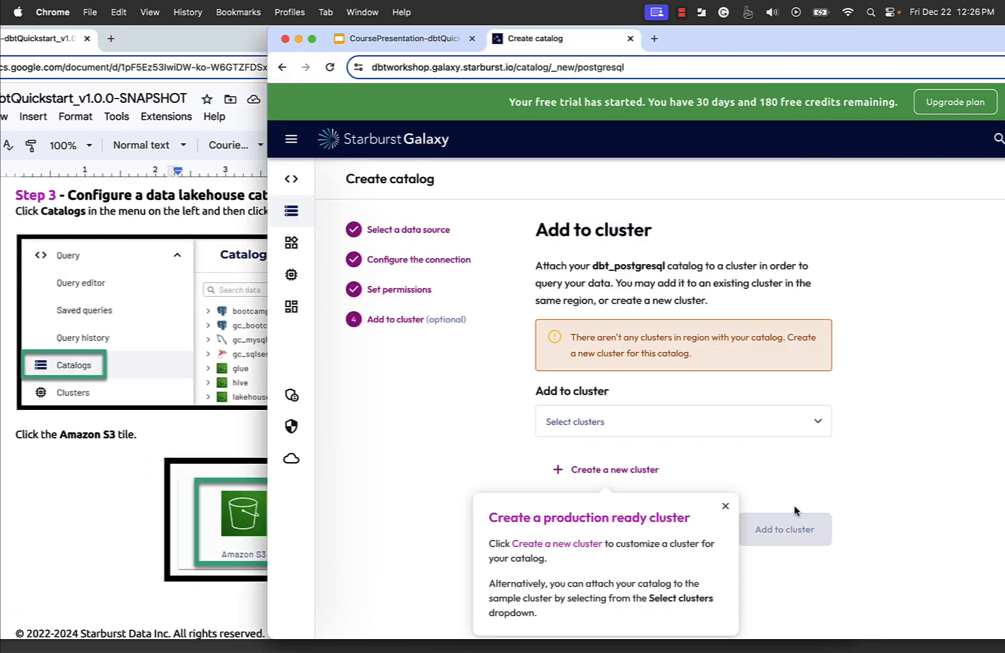
click(725, 506)
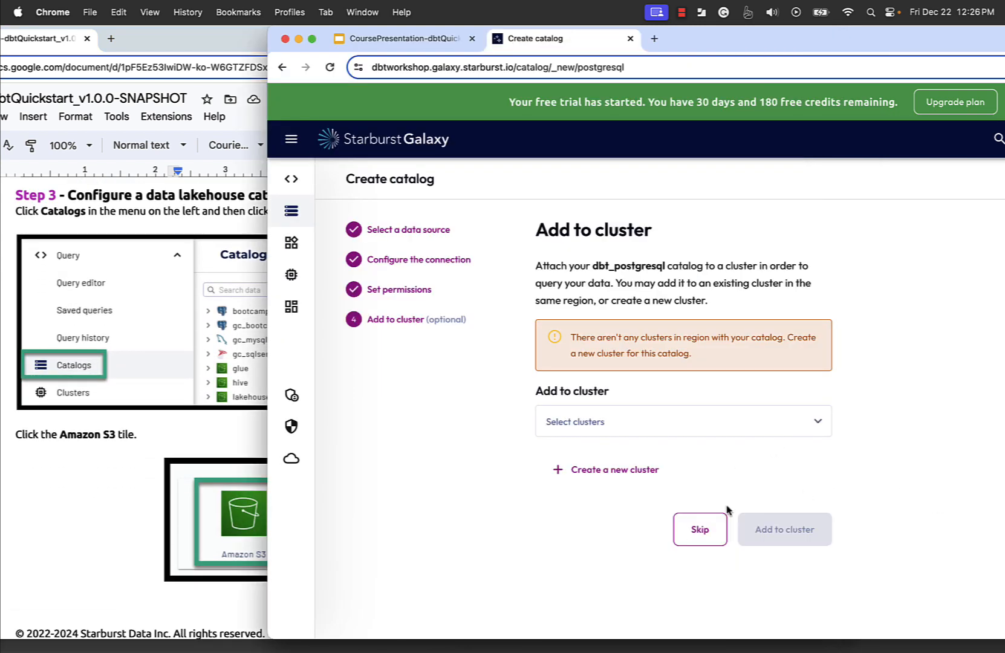
click(700, 530)
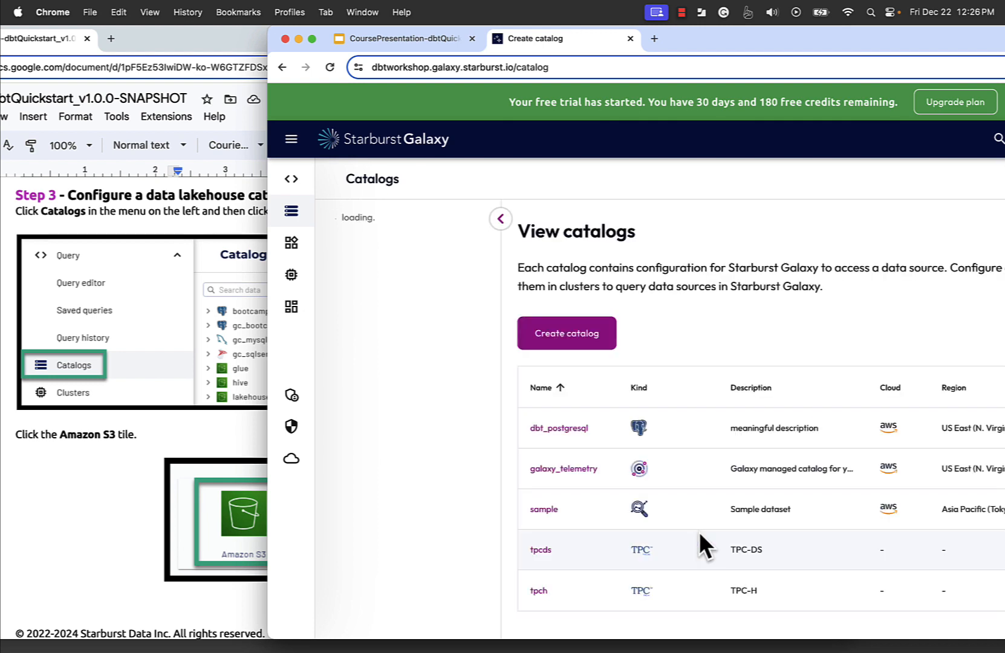
Read the lab guide's data lakehouse catalog instructions and start creating a catalog with Amazon S3 as the data source
click(113, 526)
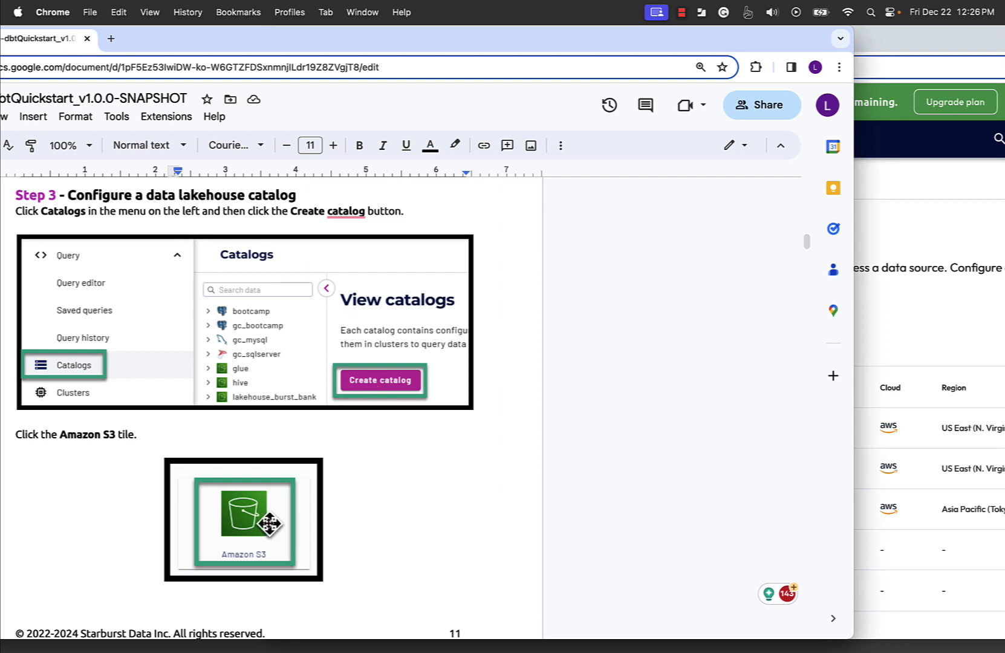
scroll(270, 524, down, 3)
scroll(268, 523, down, 5)
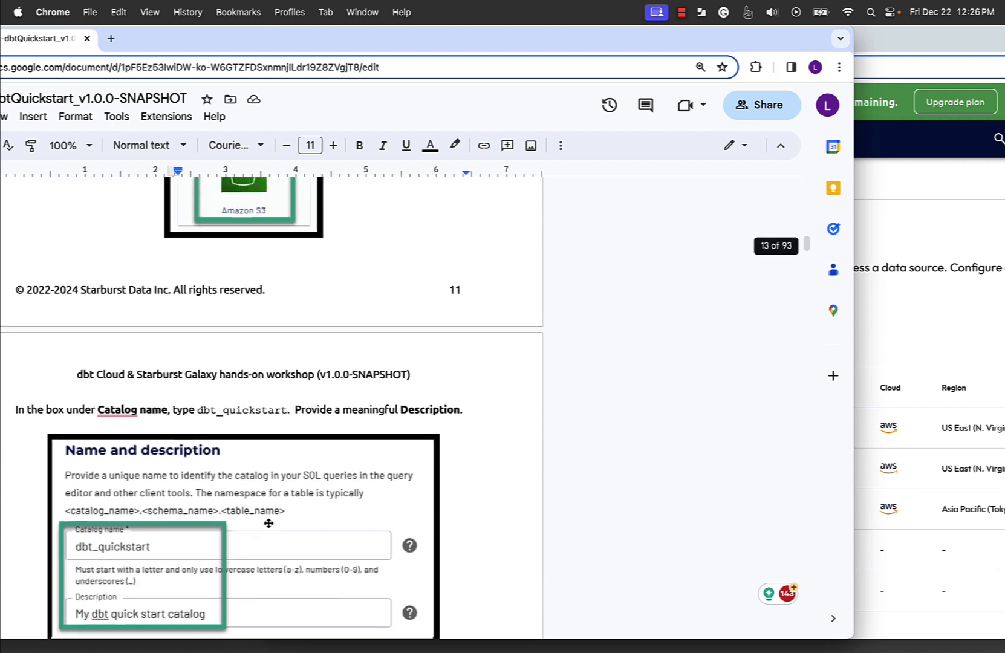
scroll(268, 524, down, 1)
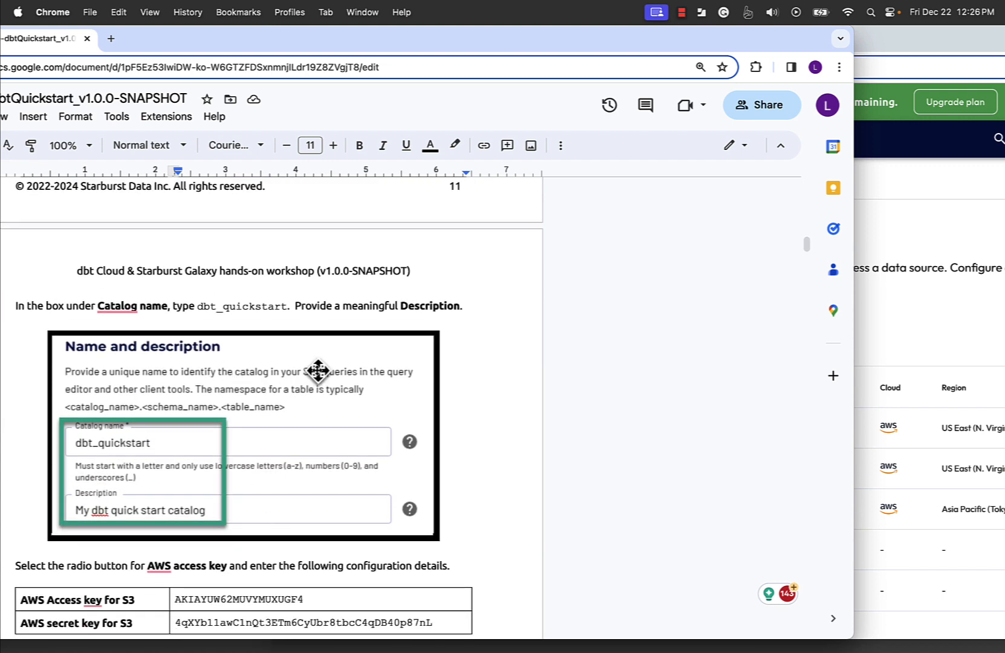
scroll(317, 370, down, 1)
click(931, 339)
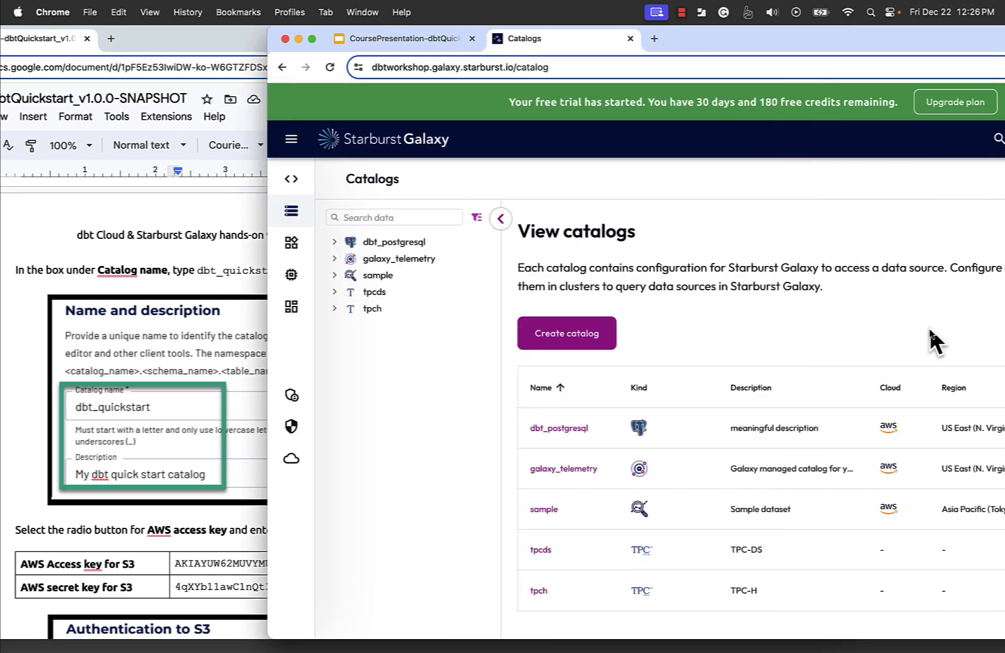
click(555, 337)
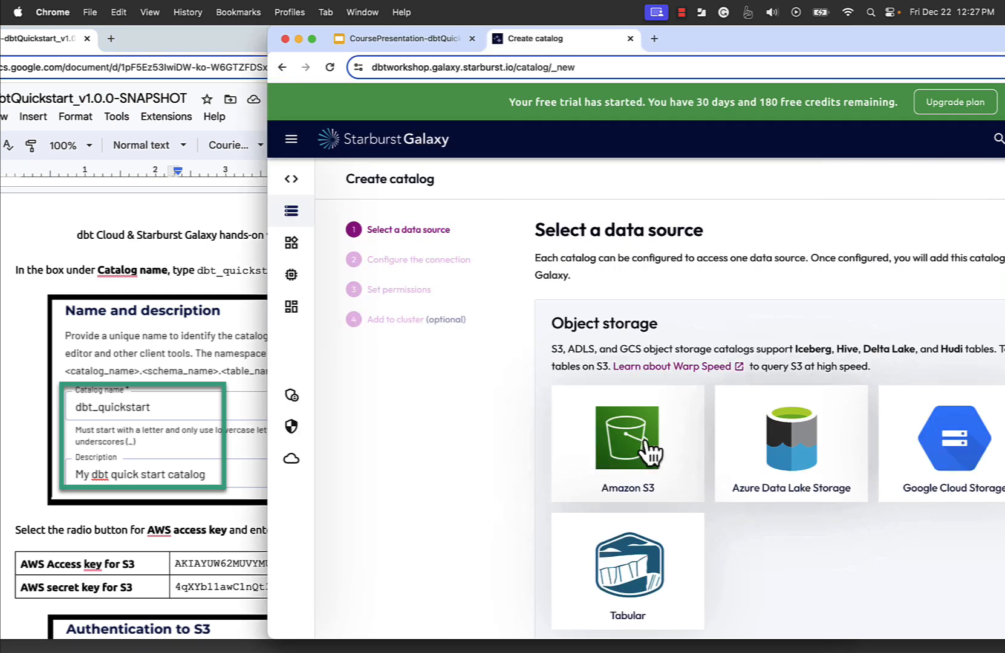
click(590, 427)
Name the Amazon S3 catalog dbt_quickstart and give it the description "meaningful description"
click(612, 408)
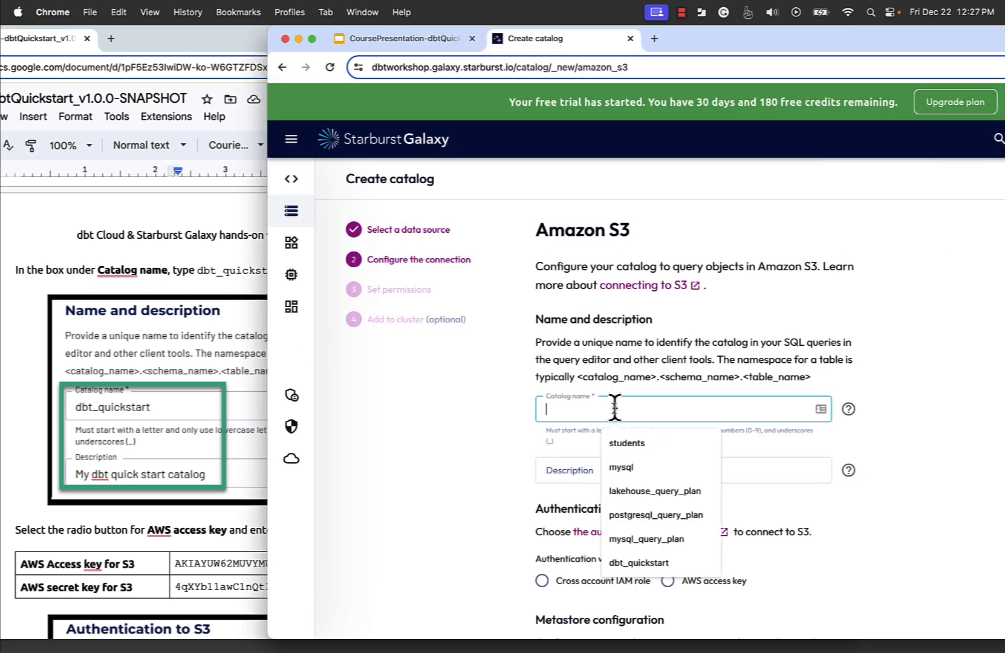
click(622, 562)
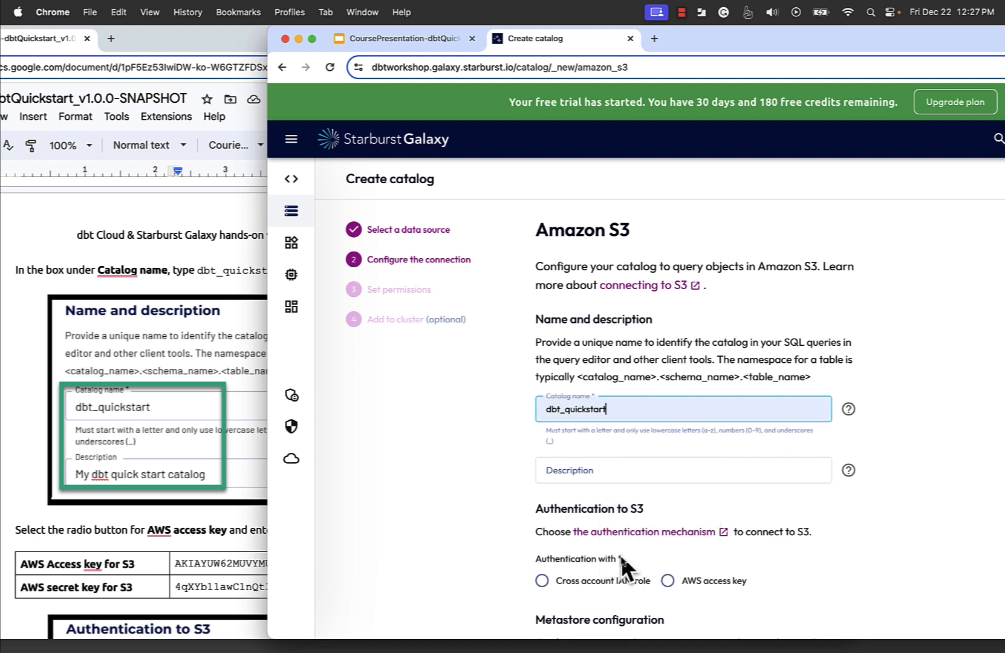
click(727, 470)
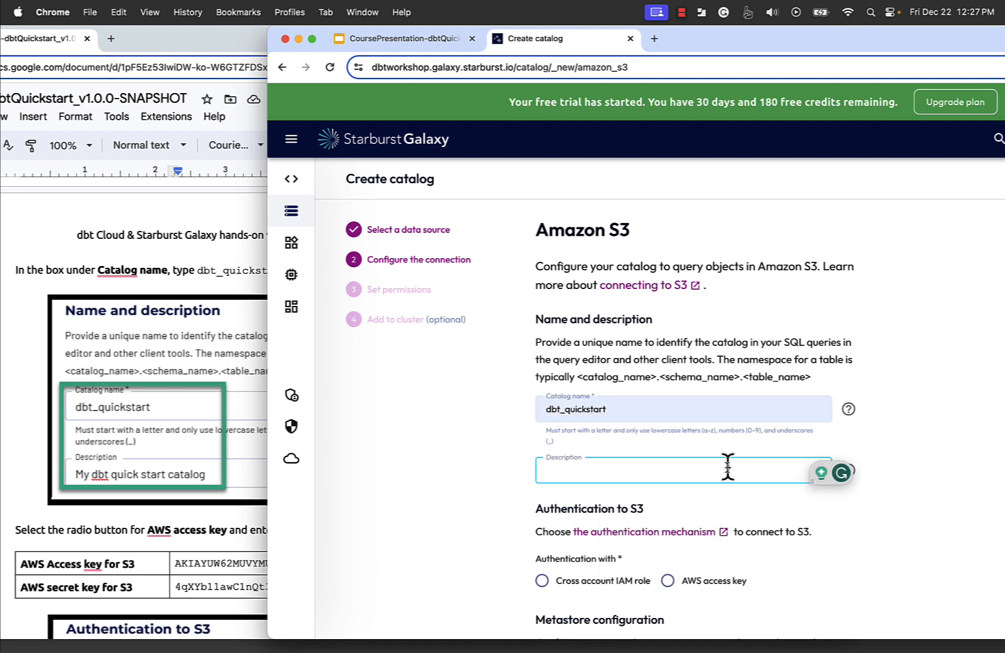
text(med)
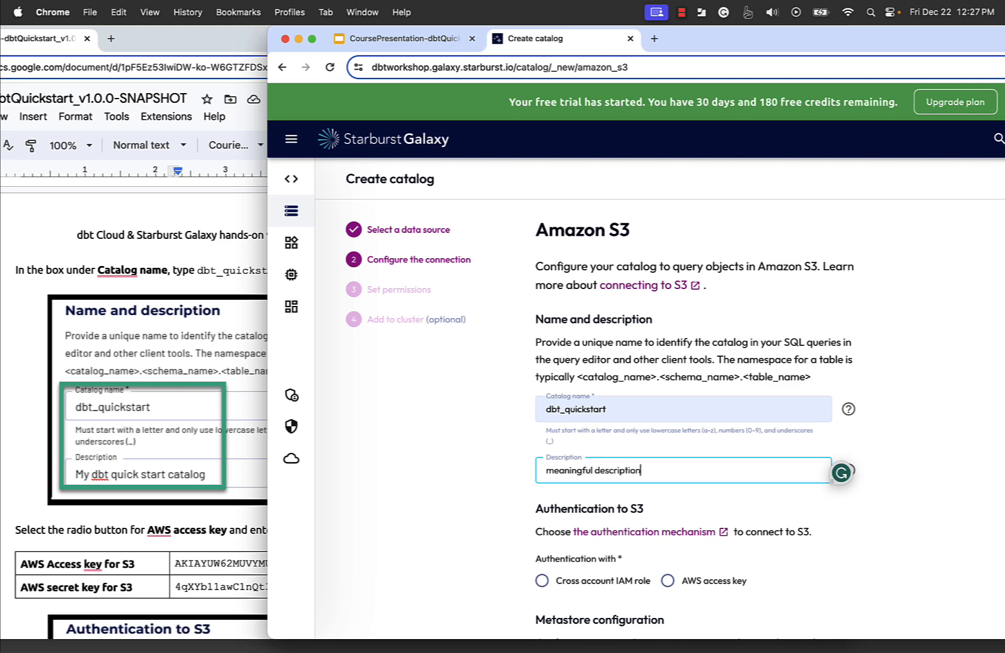
Check the lab guide's S3 authentication instructions and choose AWS access key as the catalog's authentication method
scroll(762, 479, down, 5)
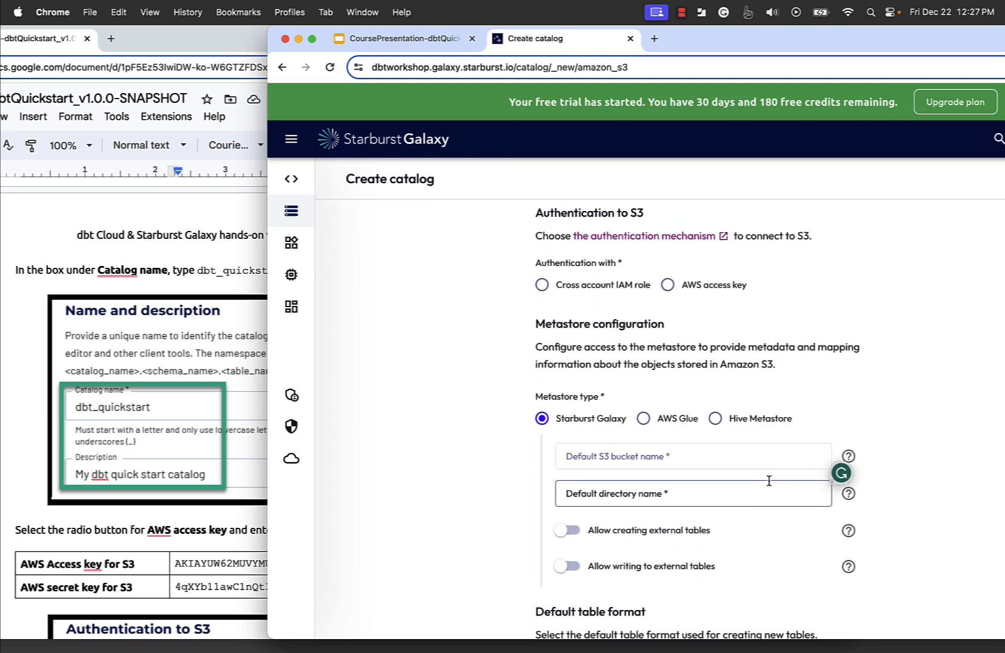
scroll(89, 520, down, 2)
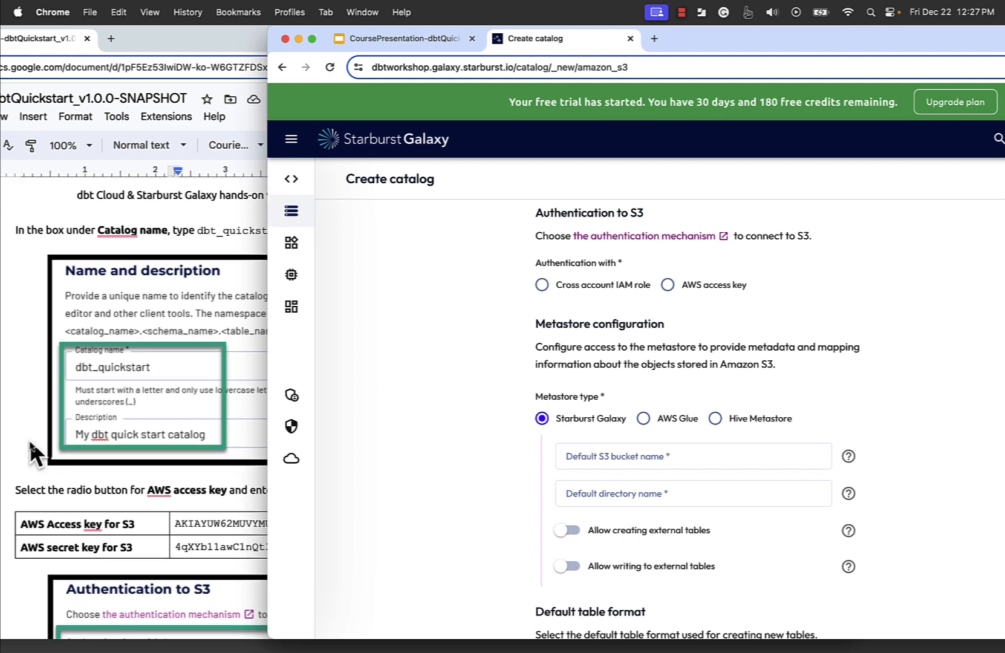
click(30, 443)
scroll(31, 446, down, 3)
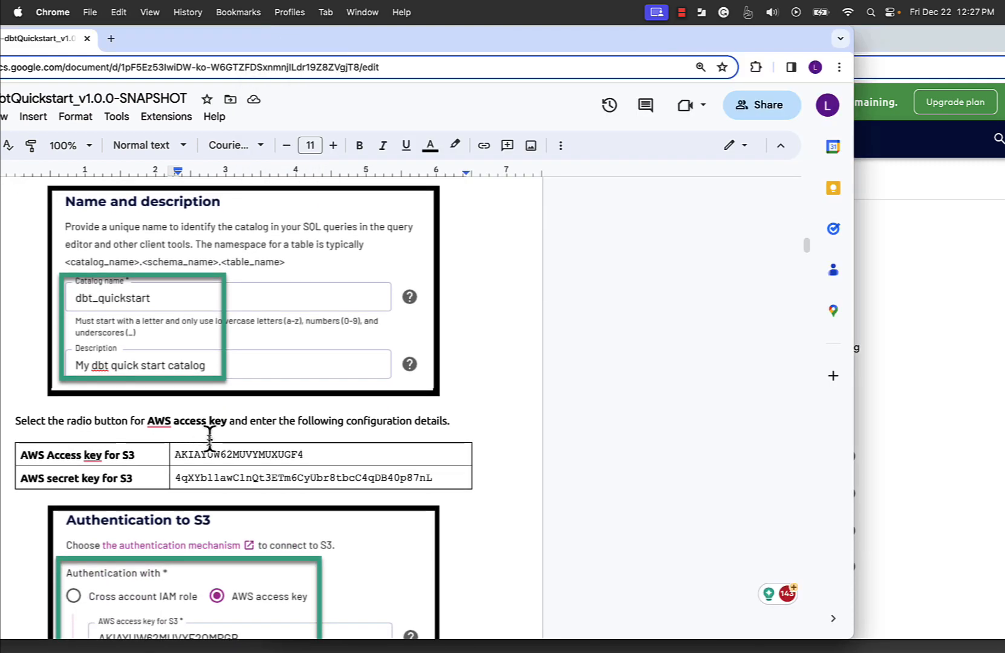
click(916, 410)
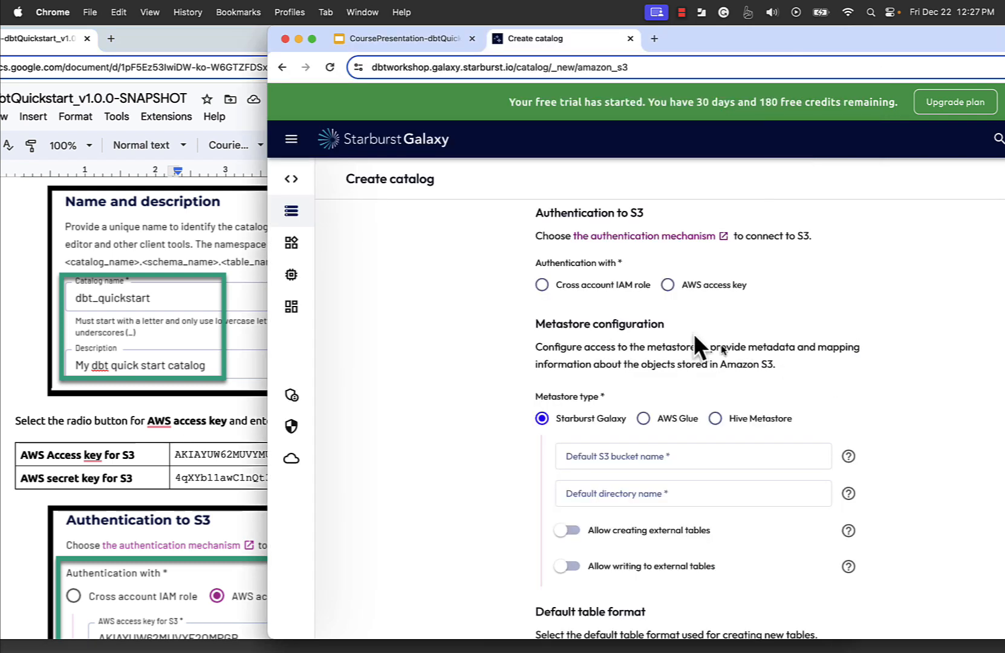
click(667, 285)
Copy the AWS access key from the lab guide into the AWS access key for S3 field
scroll(196, 462, down, 2)
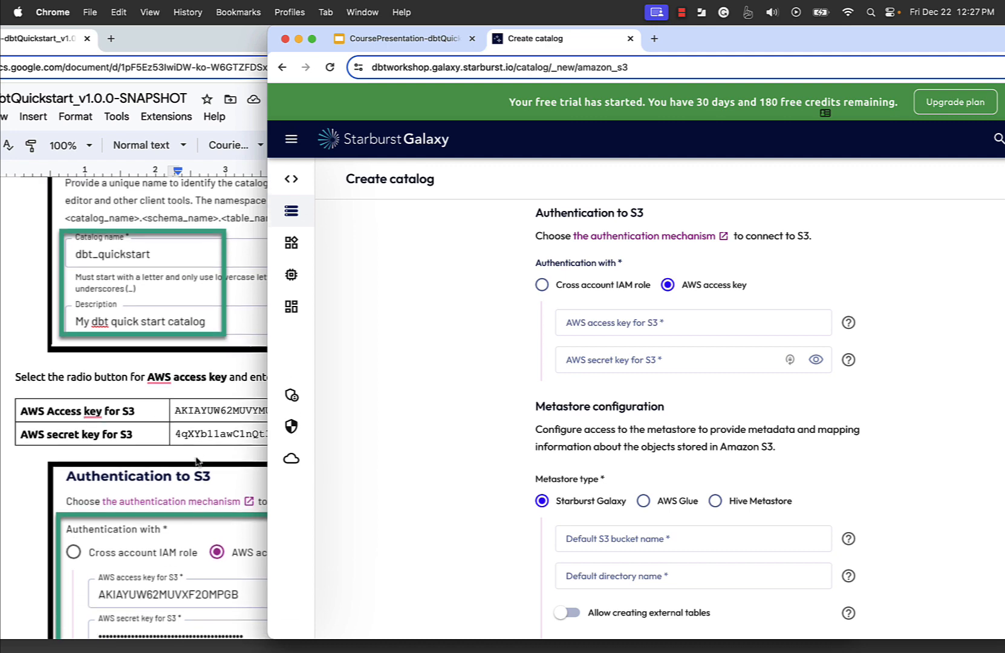
double_click(221, 404)
key(super+c)
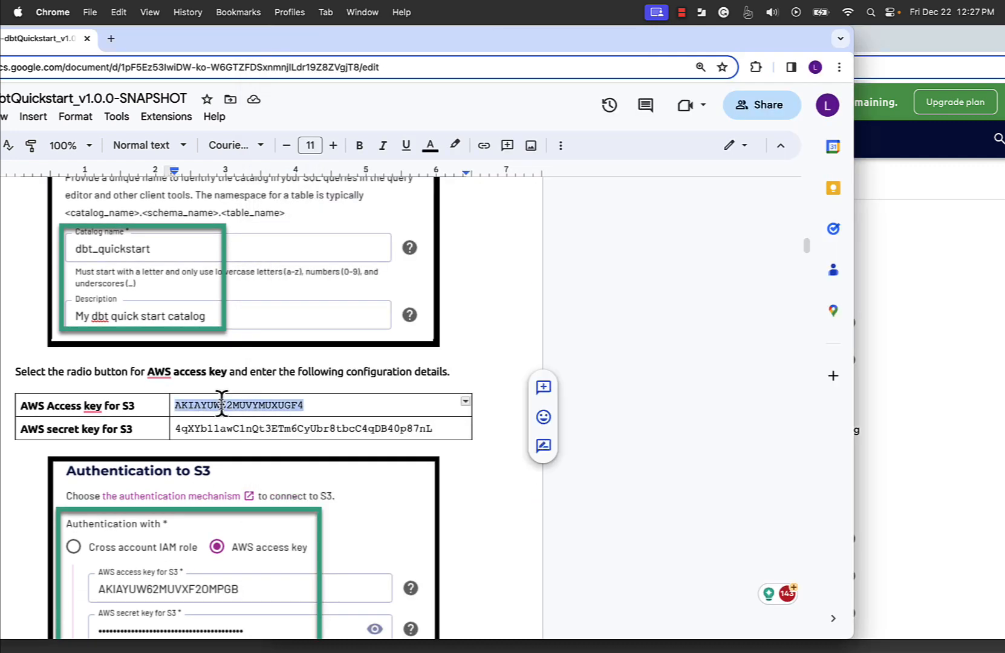
click(935, 315)
click(663, 321)
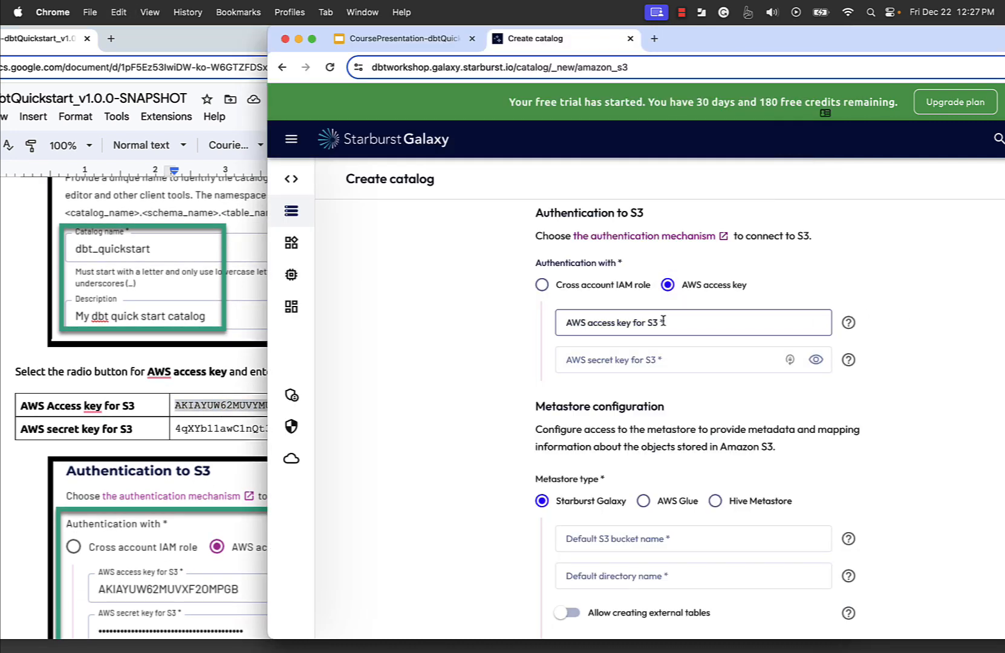
key(super+v)
Copy the AWS secret key from the lab guide into the AWS secret key for S3 field
click(147, 438)
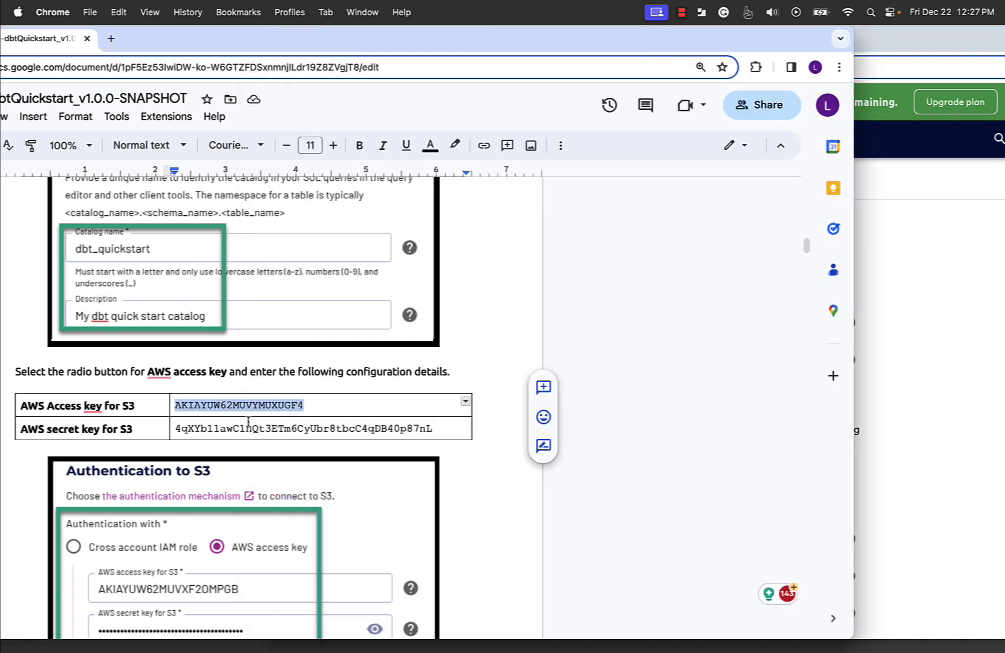
drag(435, 428, 193, 429)
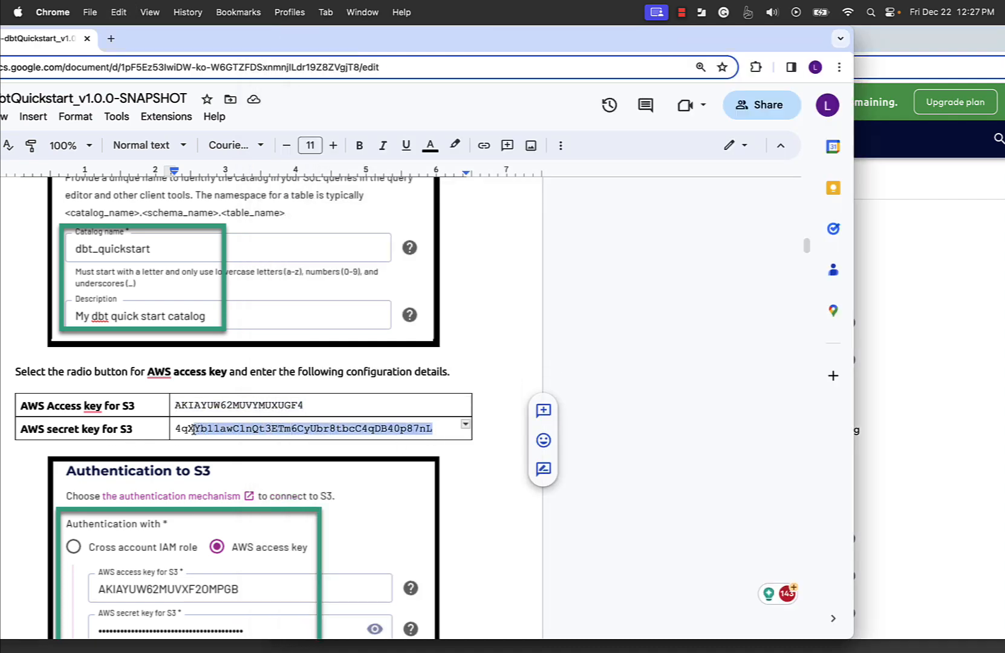
click(868, 338)
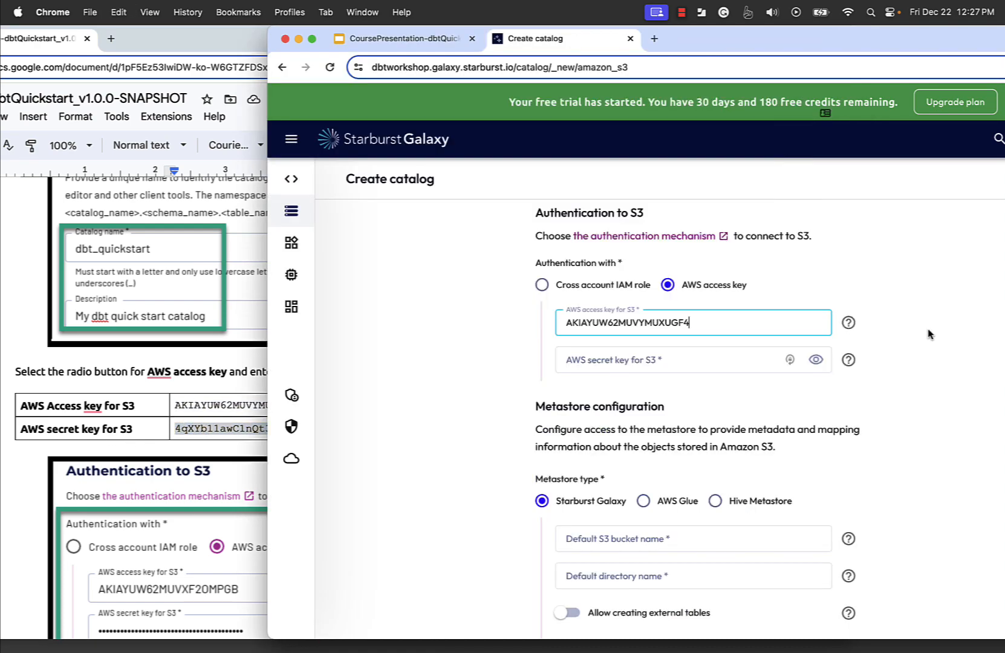
click(695, 359)
key(super+v)
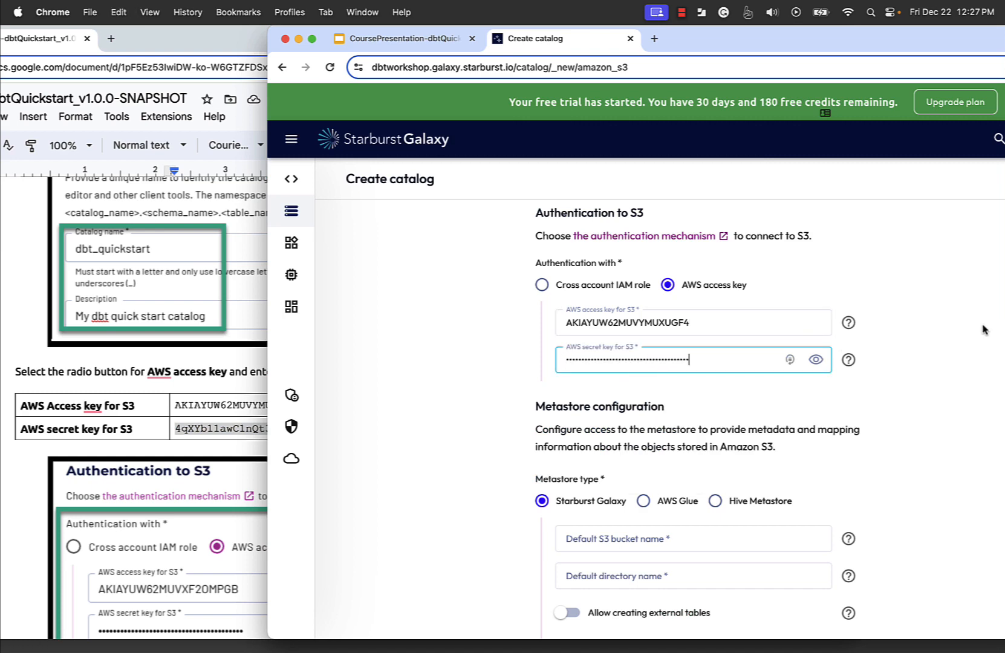
Read the lab guide's metastore instructions and compare them with the metastore and default table format settings in the catalog form
scroll(931, 362, down, 5)
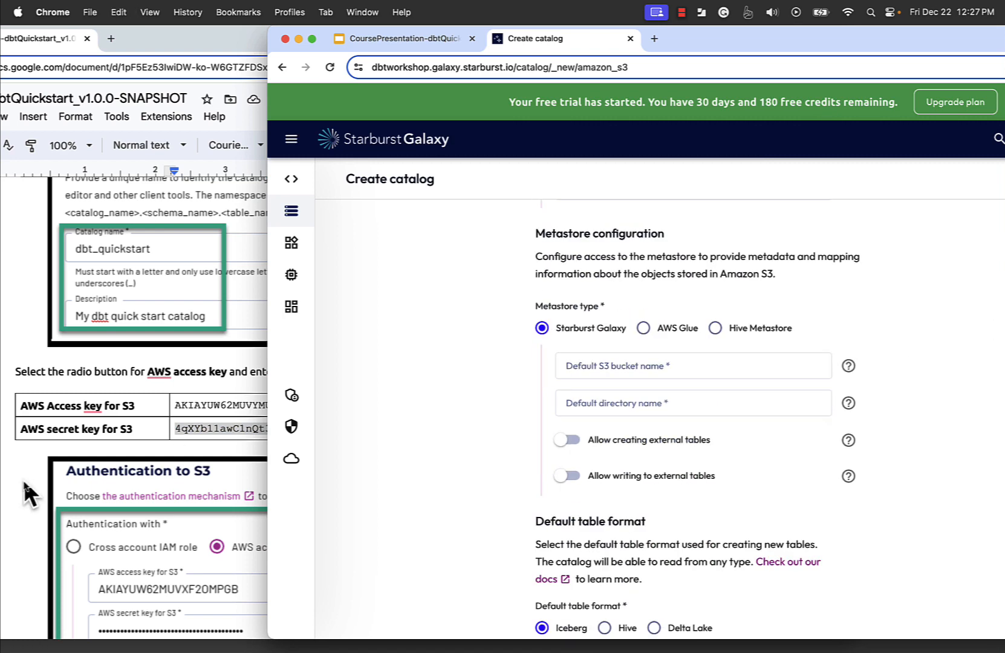
click(23, 479)
scroll(112, 400, down, 5)
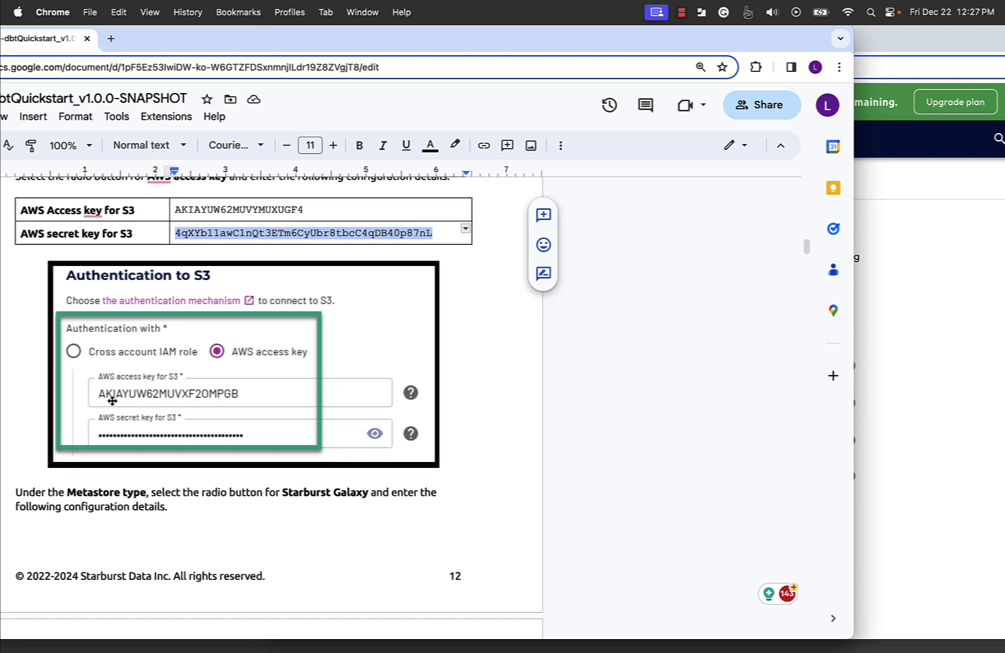
scroll(84, 484, down, 5)
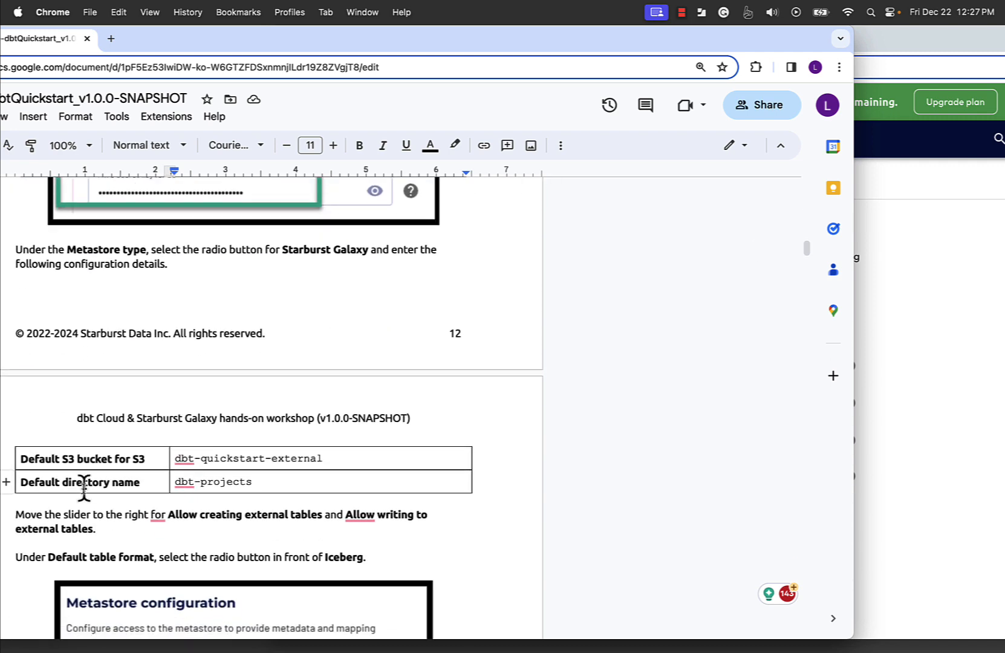
scroll(84, 489, down, 1)
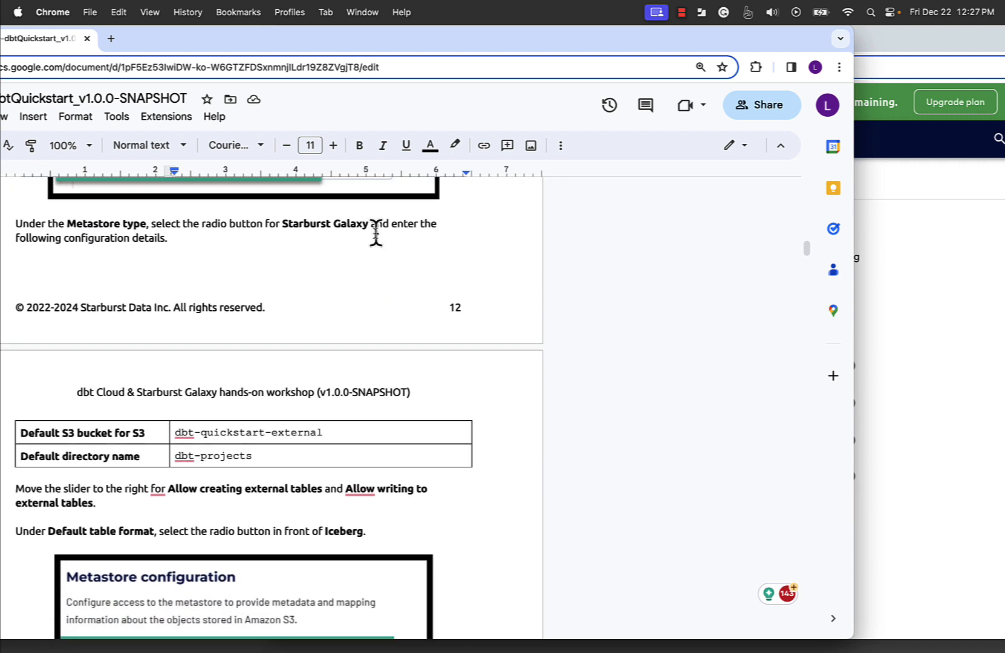
scroll(376, 233, down, 1)
click(940, 258)
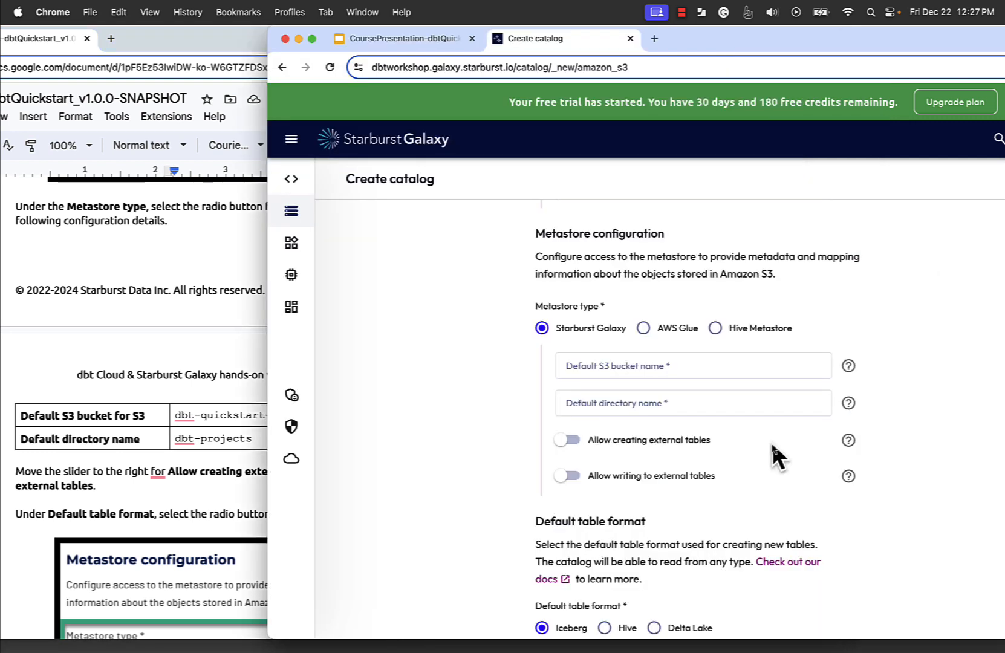
scroll(677, 510, down, 5)
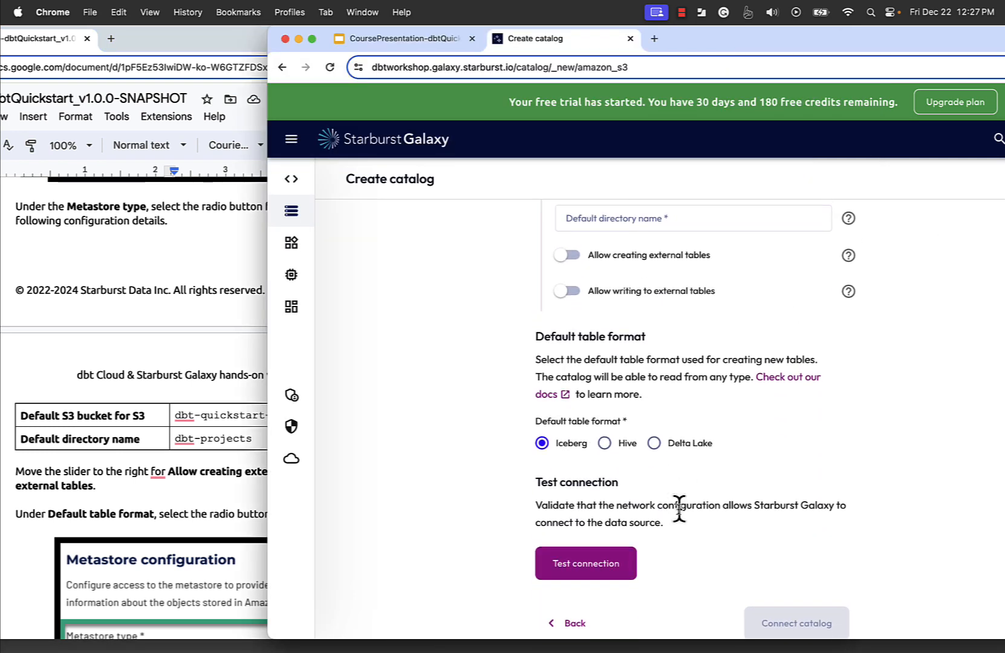
scroll(678, 507, up, 3)
scroll(678, 506, down, 1)
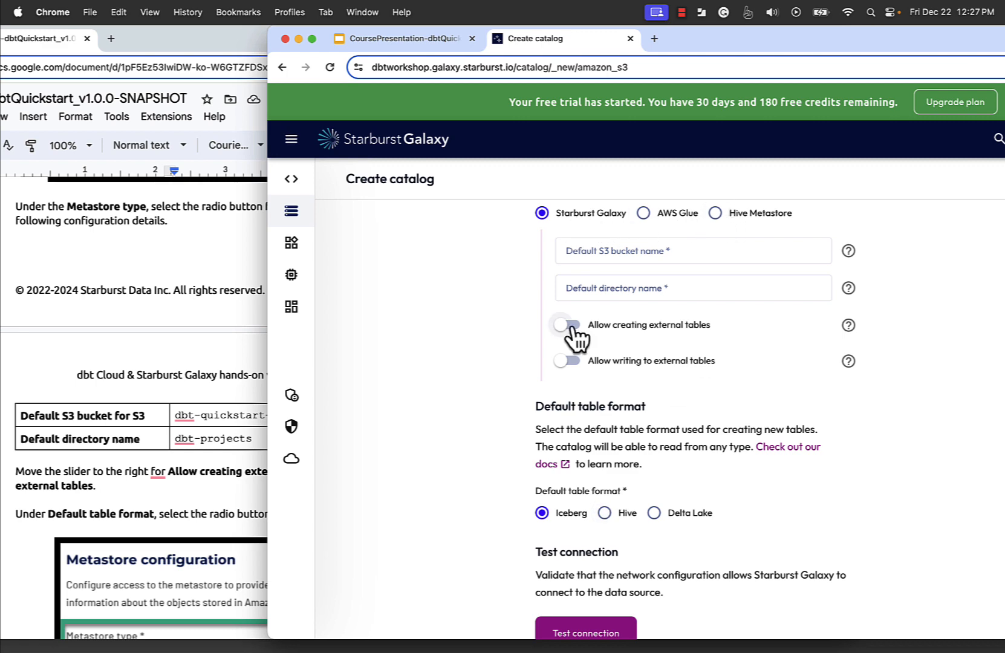
Following the lab guide, set the default S3 bucket name to dbt-quickstart-external and the default directory name to dbt-projects
click(195, 350)
scroll(194, 349, down, 1)
scroll(195, 349, down, 2)
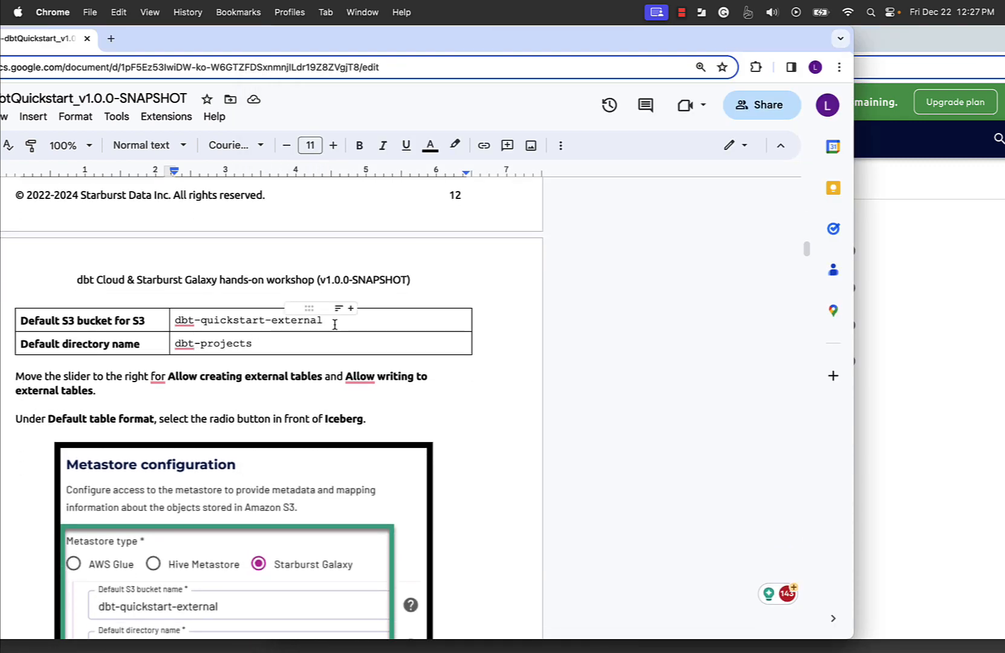
scroll(345, 330, down, 2)
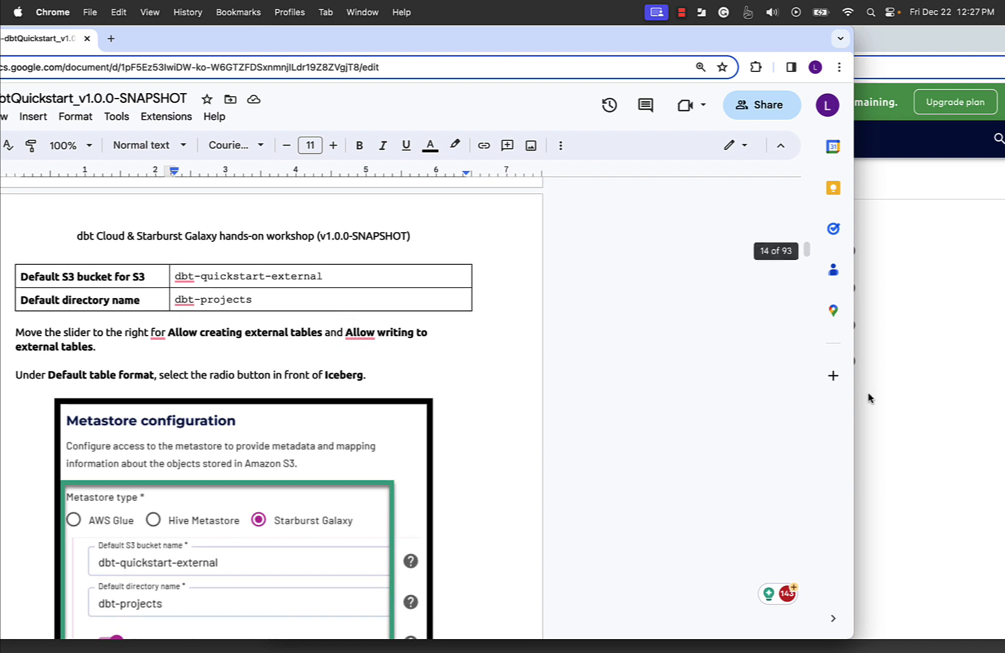
click(947, 384)
click(646, 256)
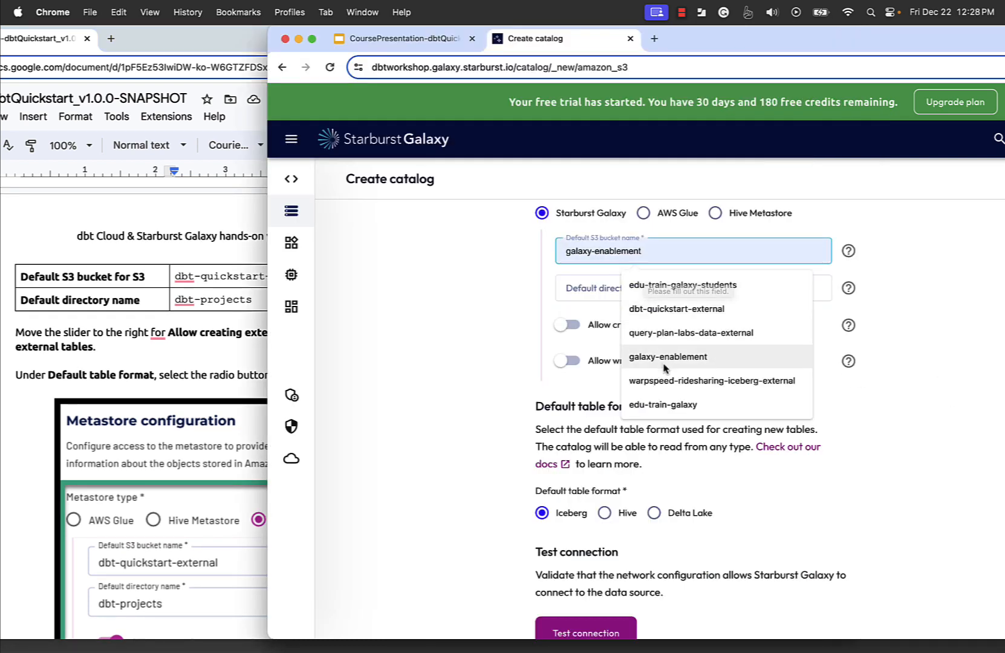
click(694, 308)
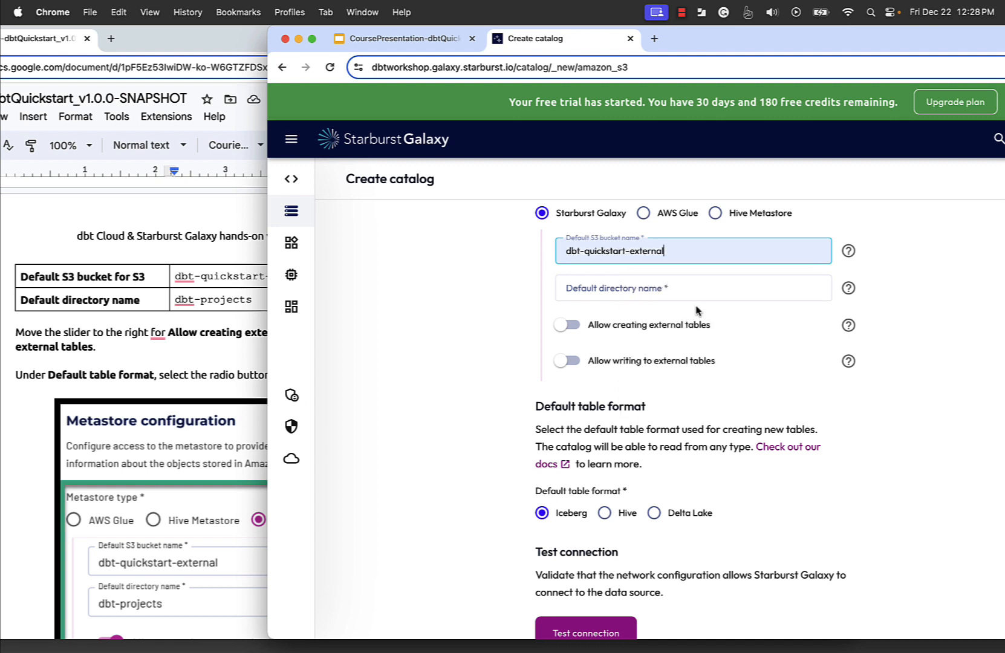
click(625, 288)
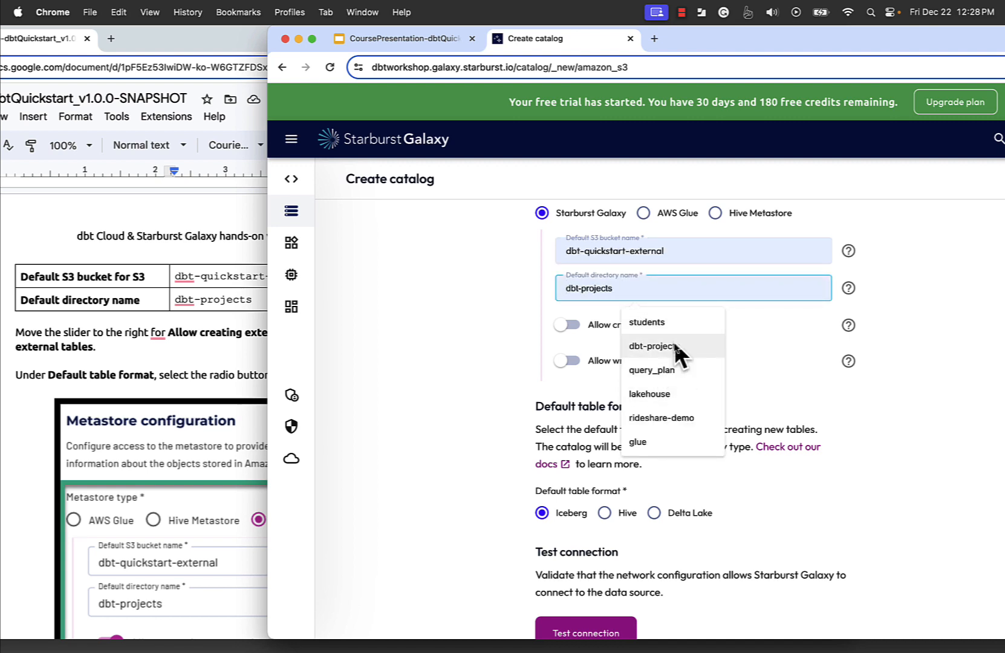
click(673, 346)
click(949, 330)
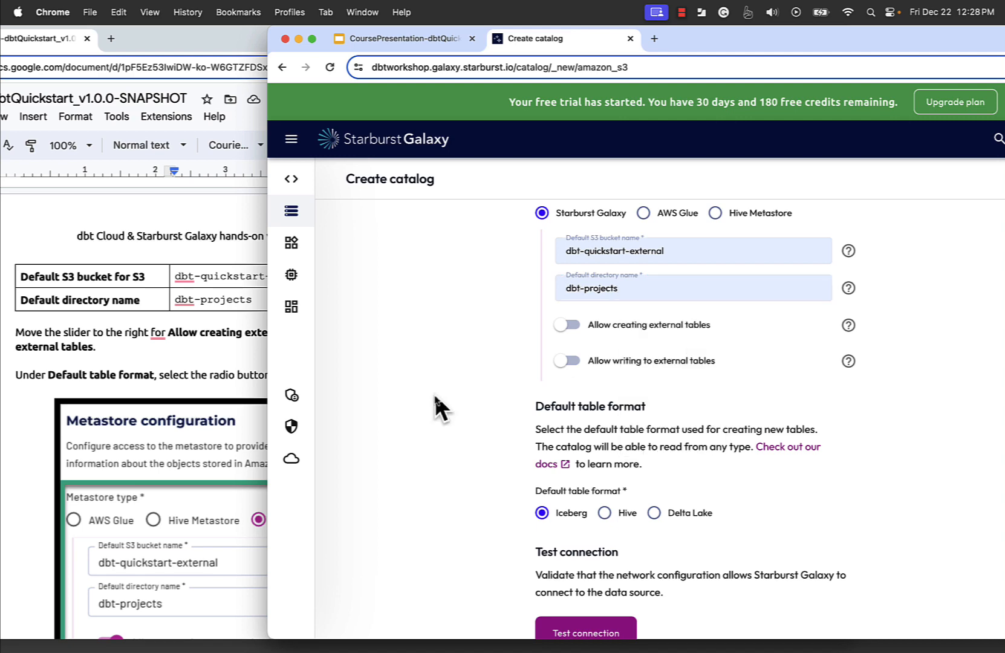
Following the lab guide's metastore configuration, allow both creating and writing to external tables
click(32, 448)
scroll(26, 445, down, 3)
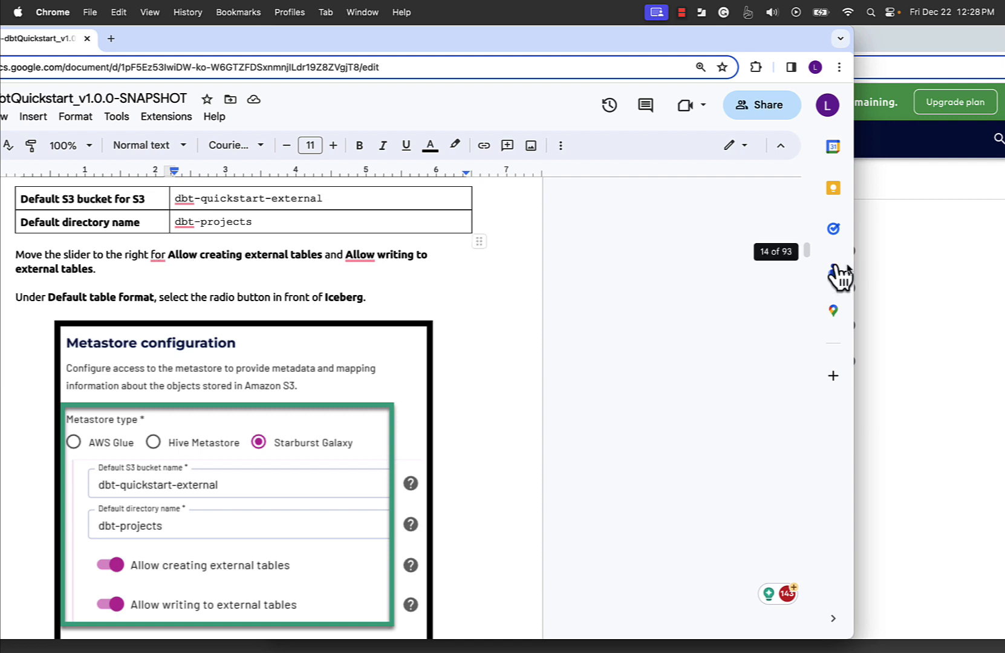
click(925, 269)
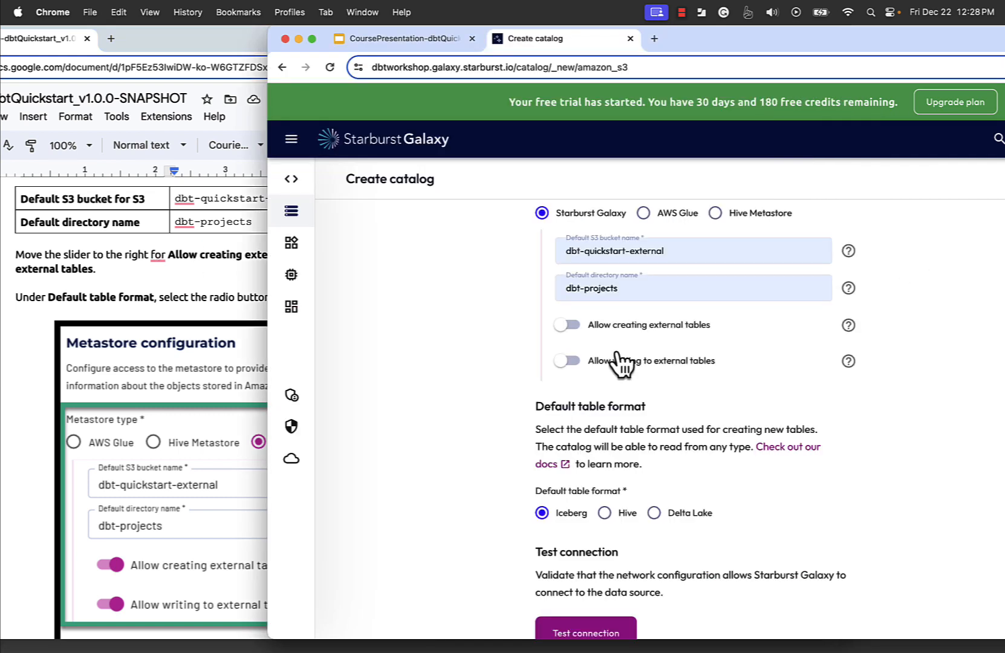
click(571, 326)
click(567, 359)
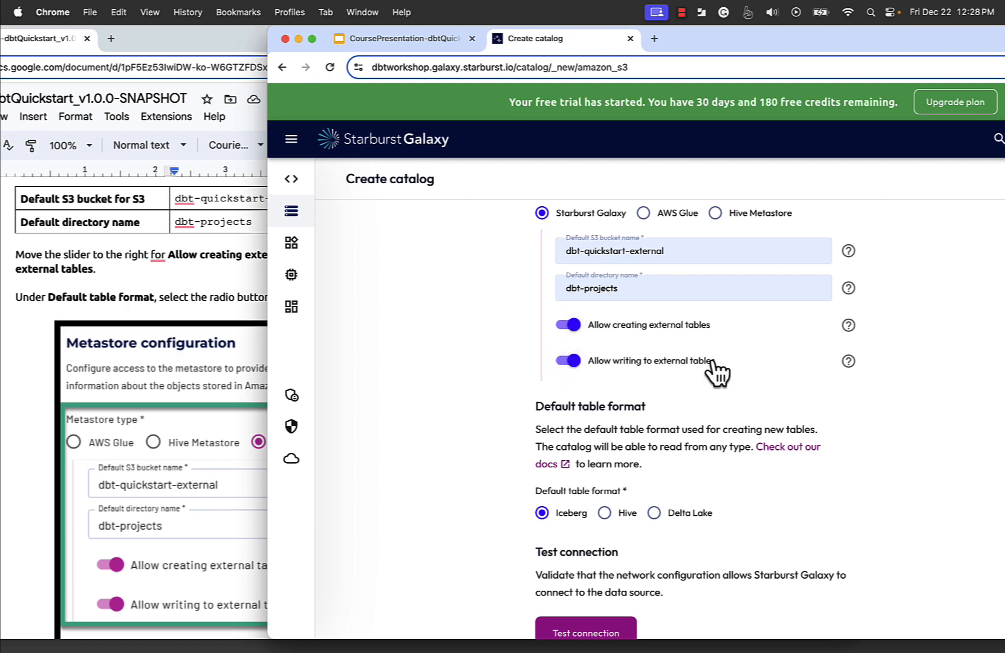
Check the lab guide's default table format and connection instructions and test the Amazon S3 catalog connection
scroll(714, 363, down, 3)
click(39, 411)
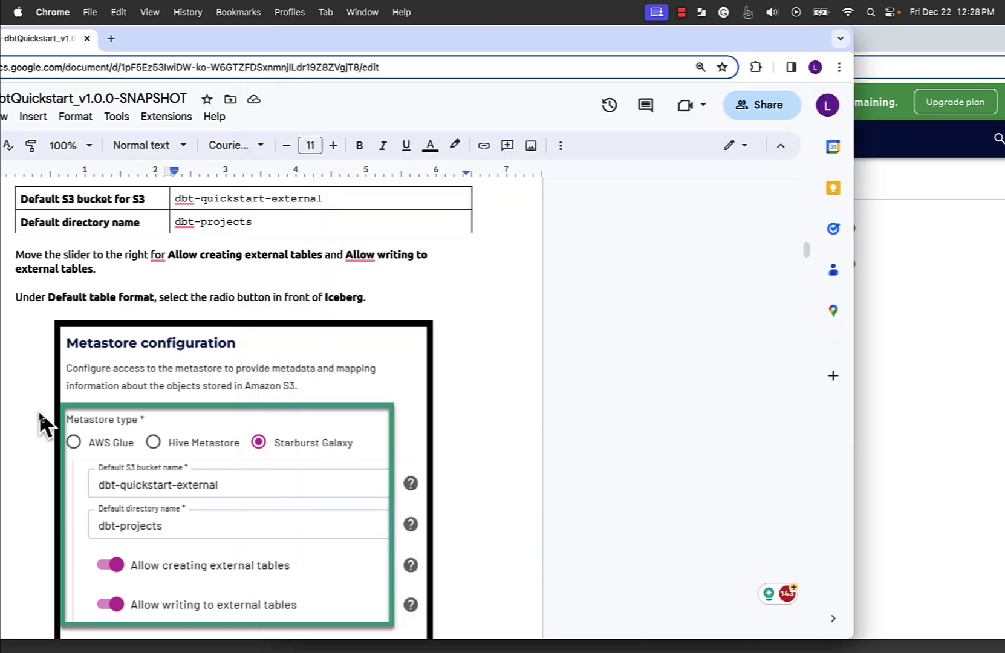
scroll(39, 416, down, 2)
scroll(341, 265, down, 5)
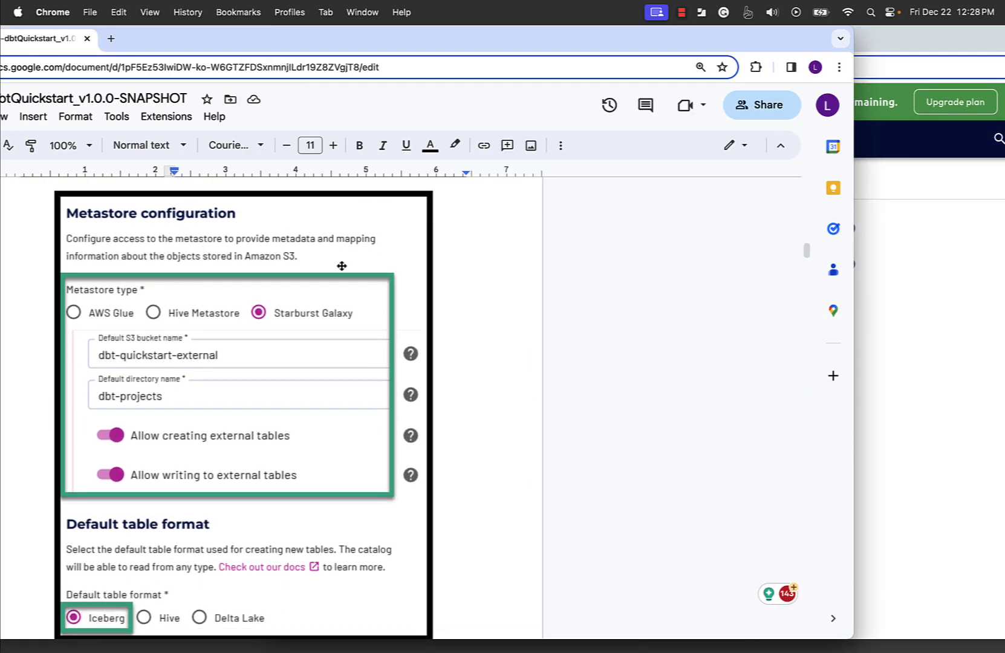
click(891, 343)
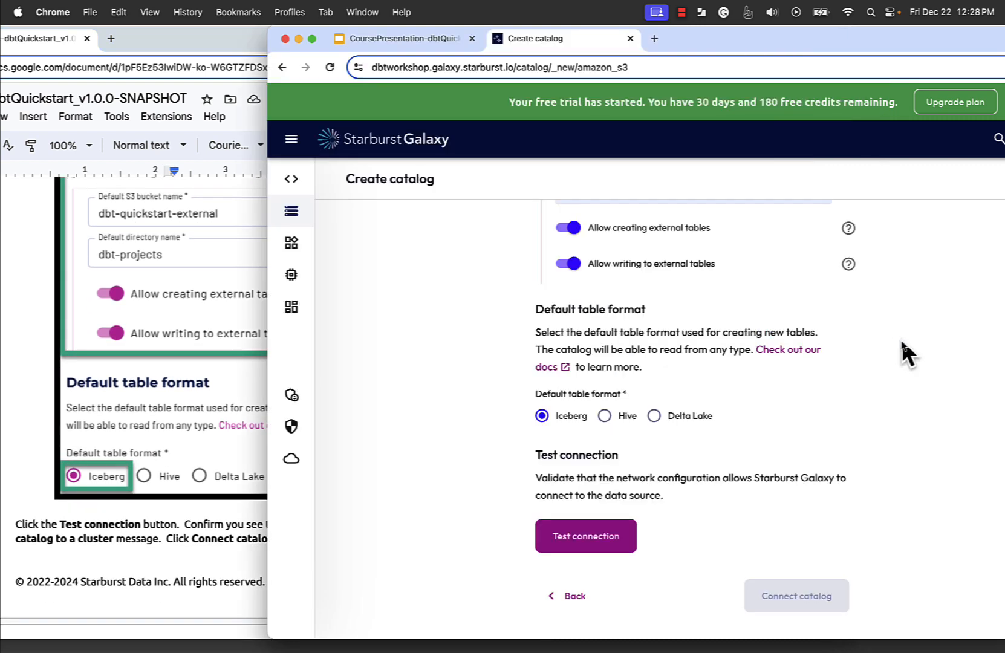
click(110, 538)
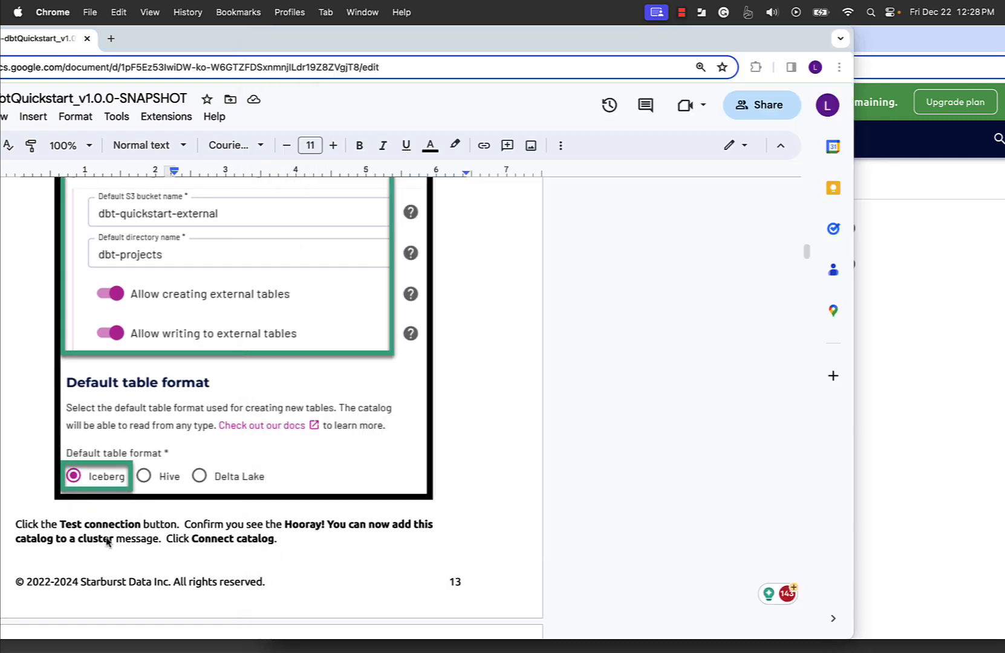
scroll(105, 540, down, 4)
click(928, 333)
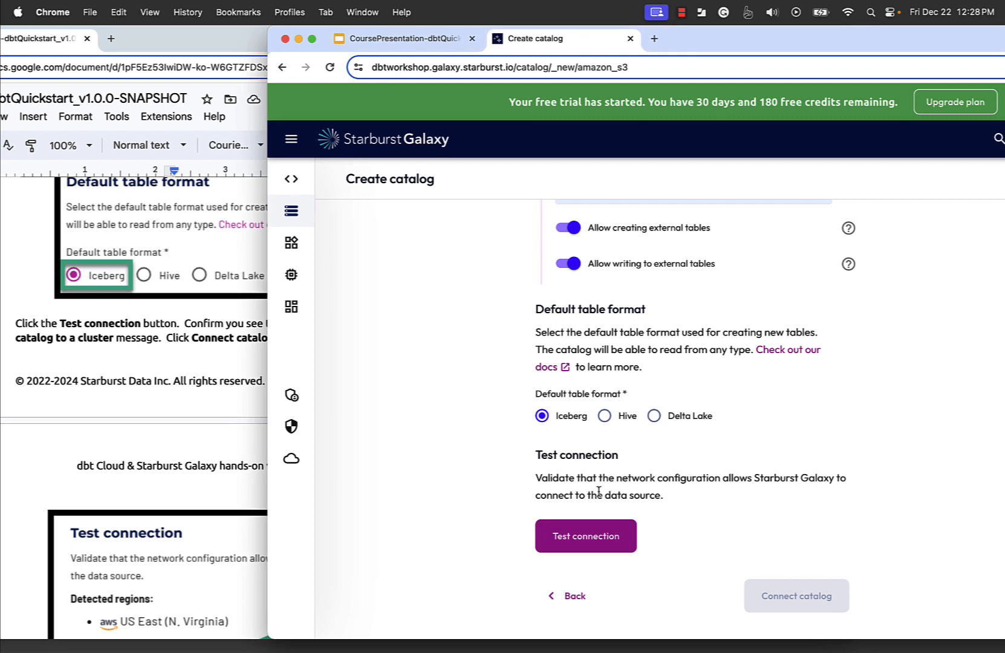
click(587, 535)
scroll(588, 529, down, 3)
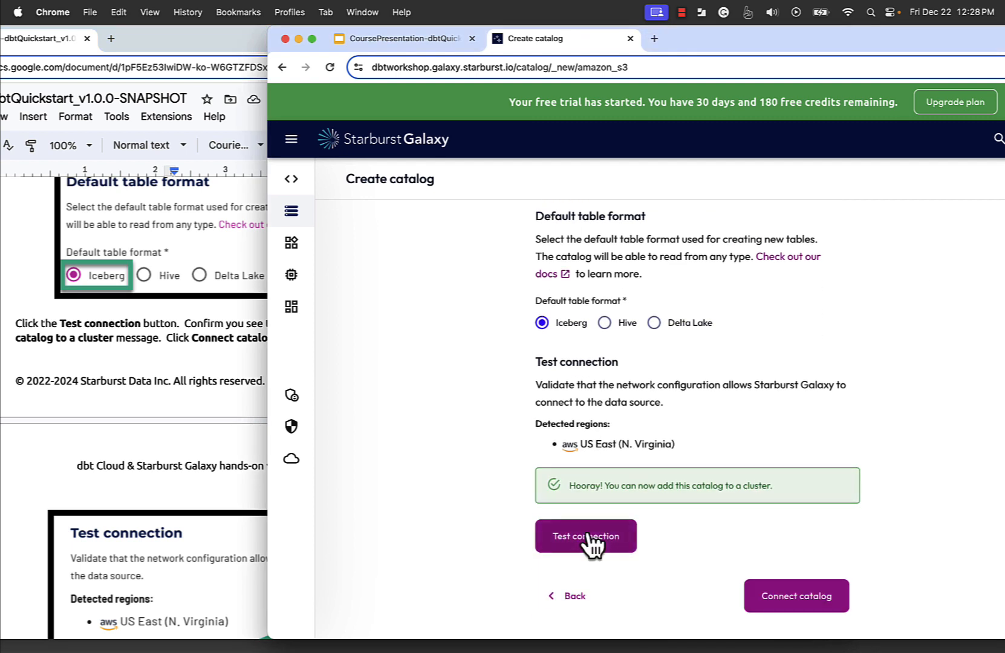
Read ahead in the lab guide from the Test connection section to the catalog-level and role-level permissions page
scroll(144, 434, down, 5)
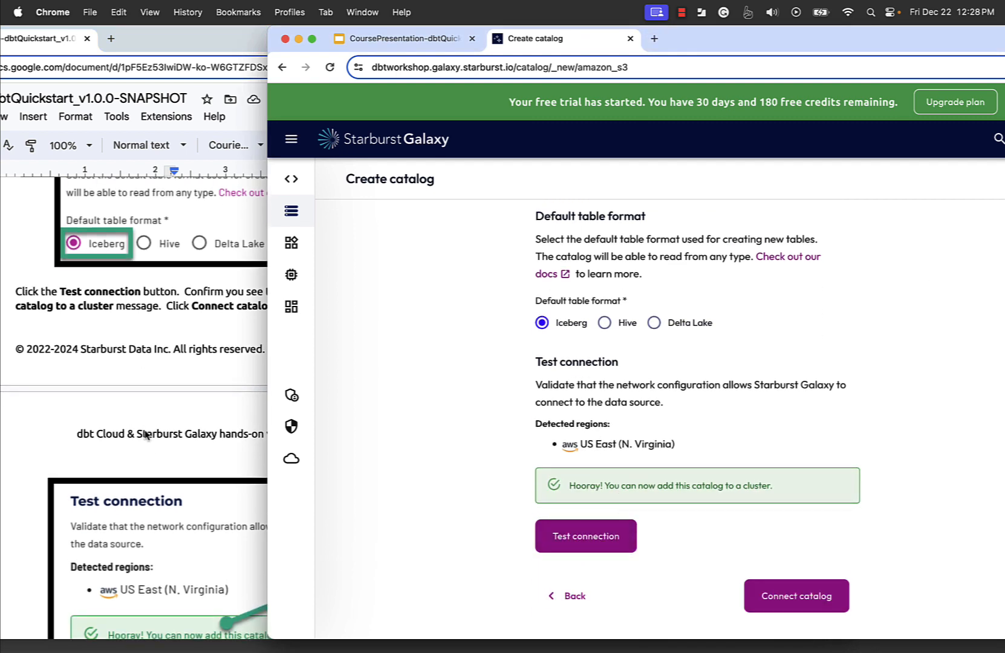
scroll(145, 434, down, 7)
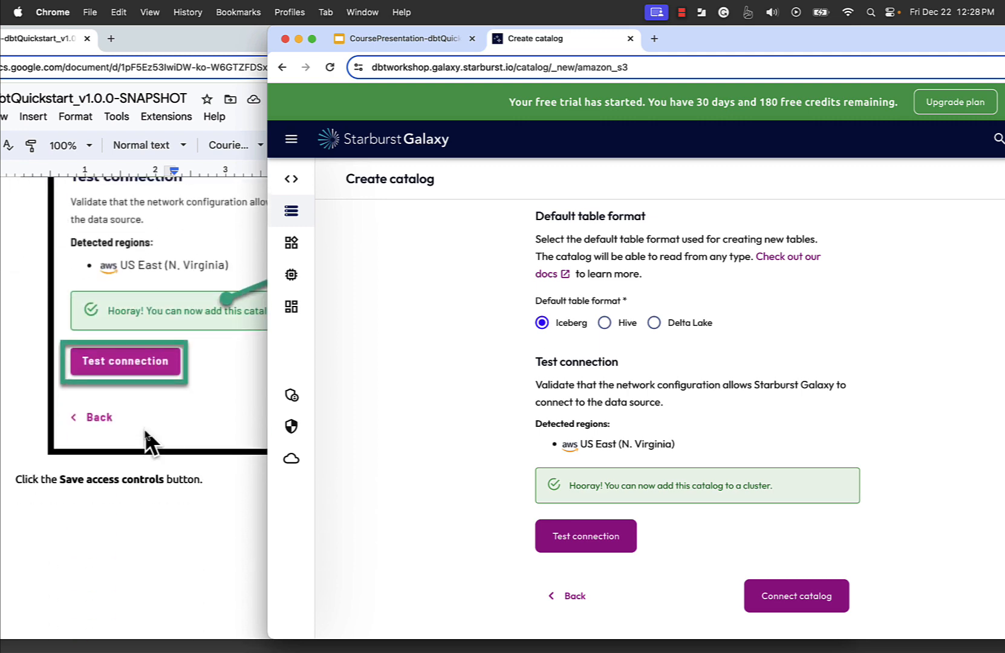
click(139, 538)
click(500, 521)
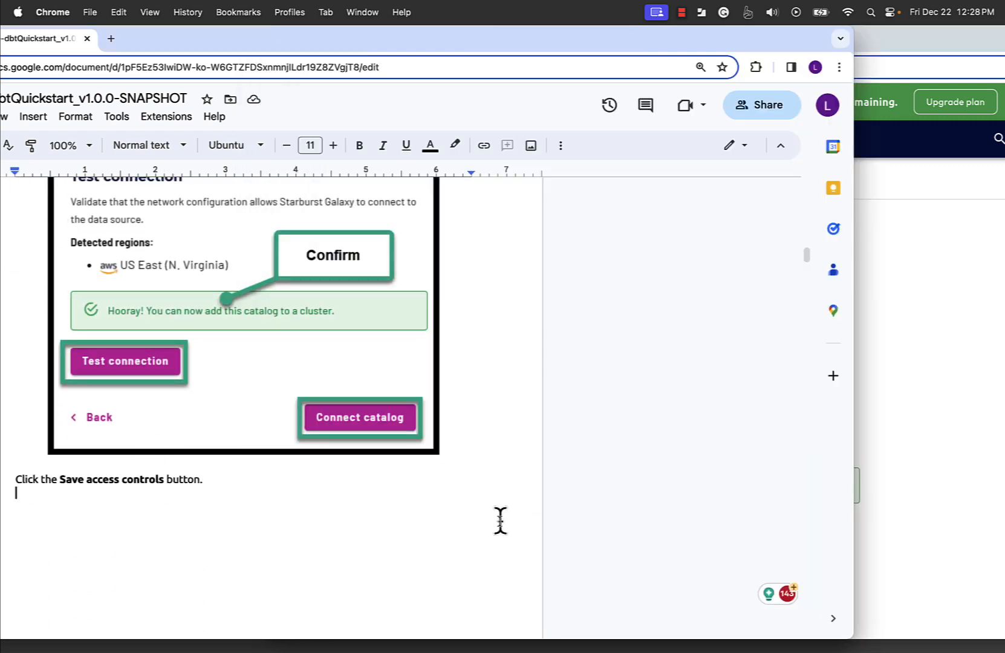
scroll(500, 521, down, 15)
click(931, 390)
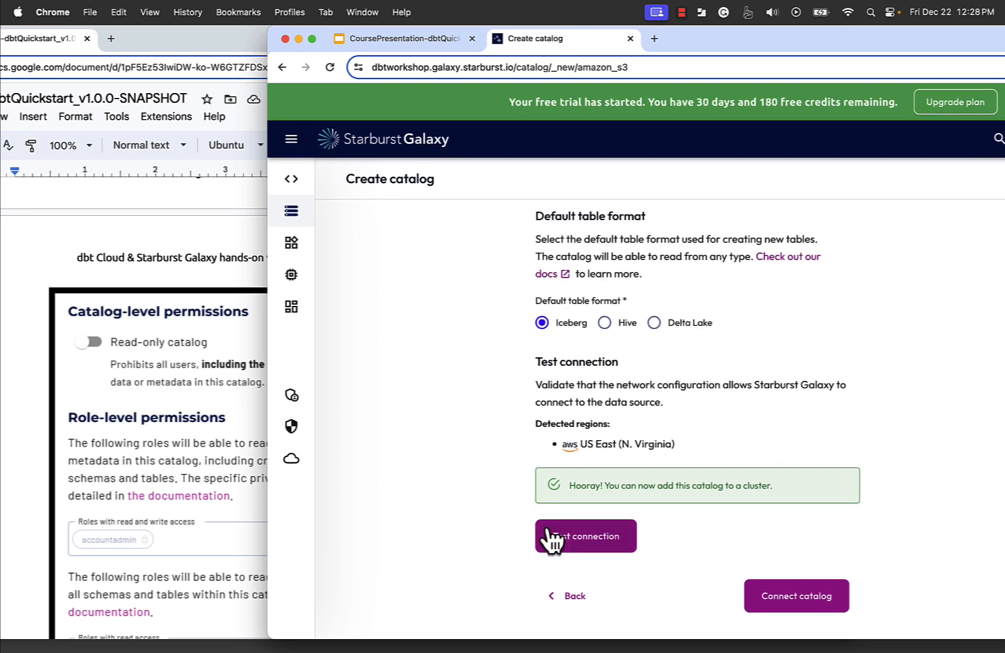
Recheck the lab guide's Test connection instructions and connect the Amazon S3 catalog
scroll(208, 536, up, 5)
scroll(208, 535, up, 3)
click(207, 538)
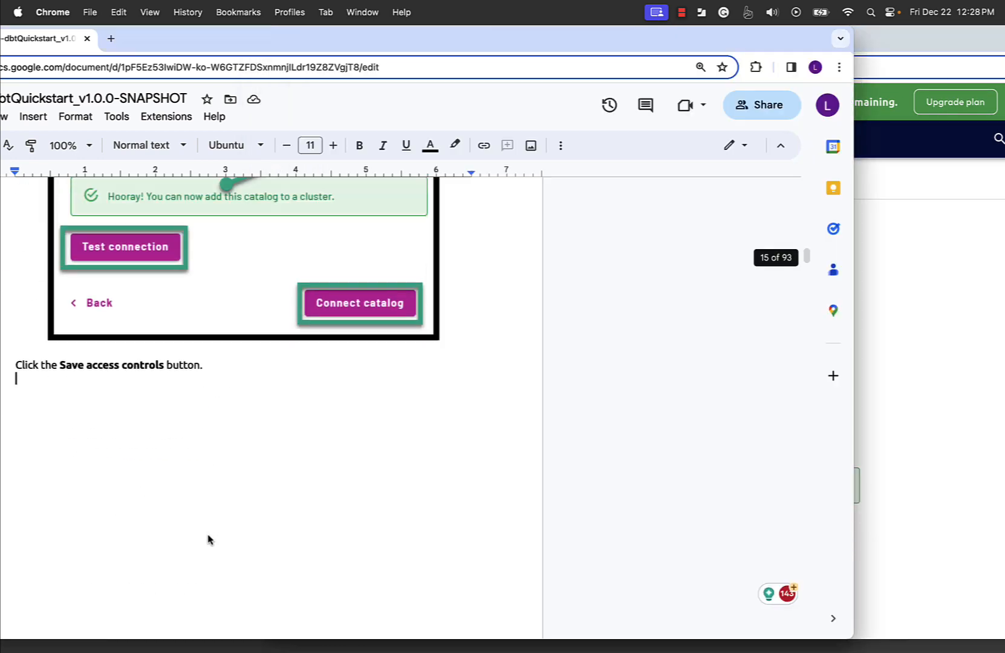
scroll(207, 537, up, 5)
scroll(210, 542, up, 3)
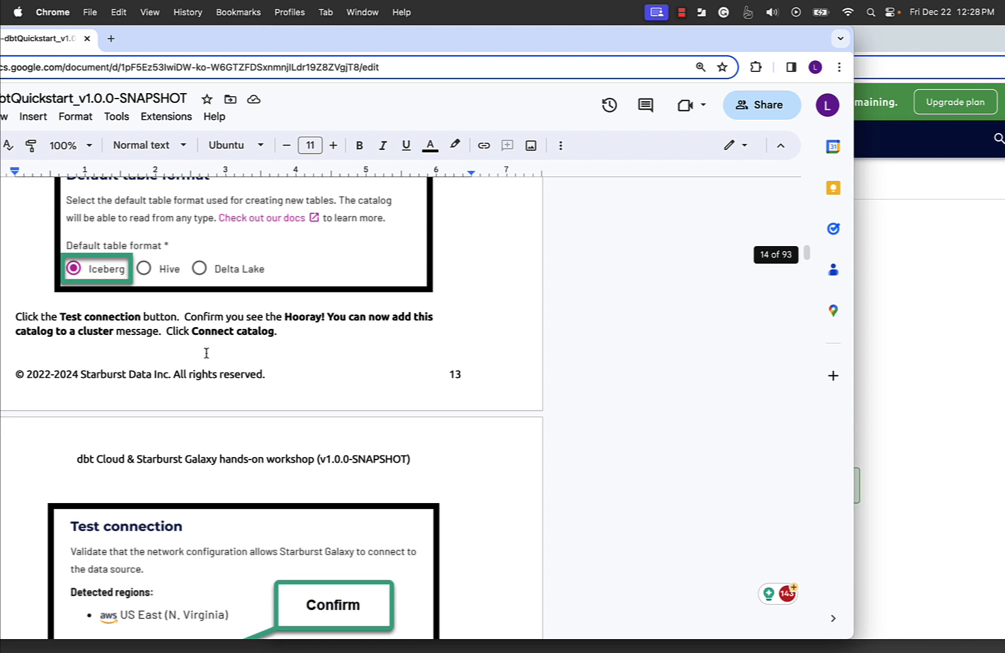
scroll(274, 373, down, 15)
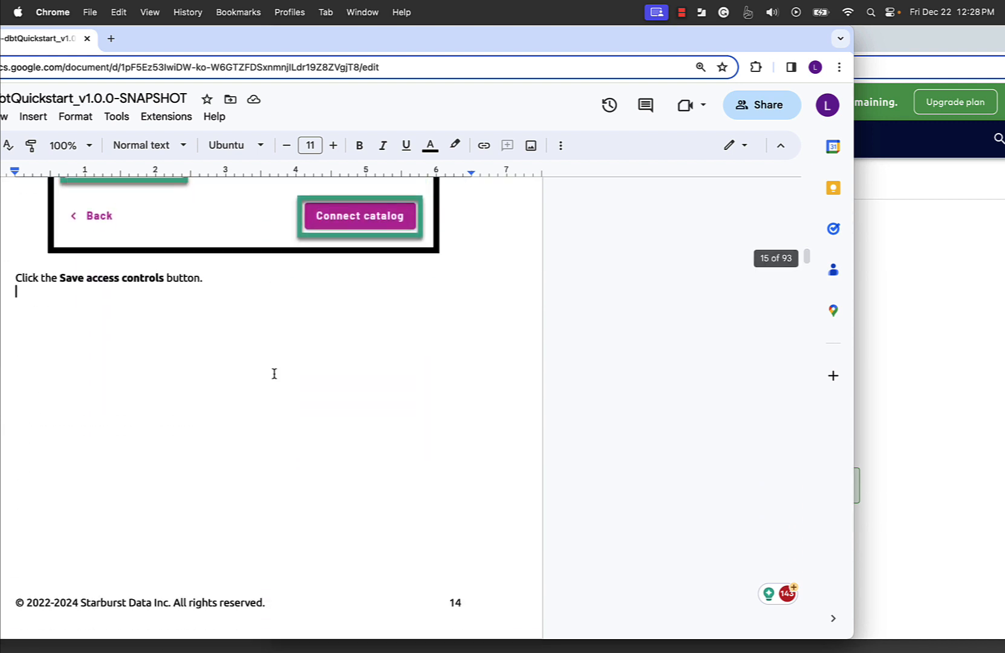
scroll(275, 375, down, 2)
click(959, 381)
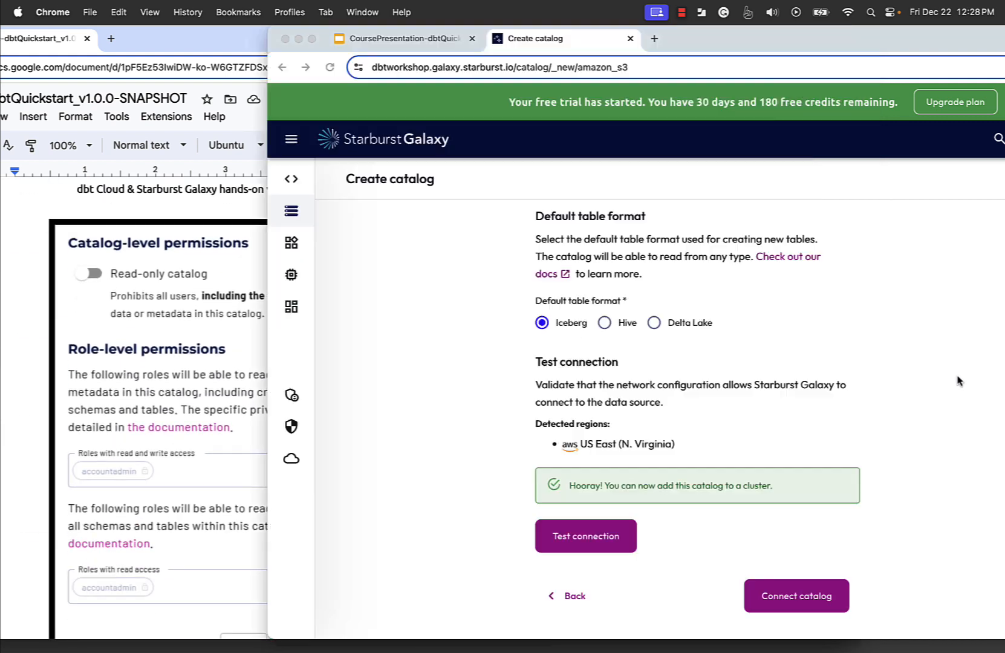
click(826, 593)
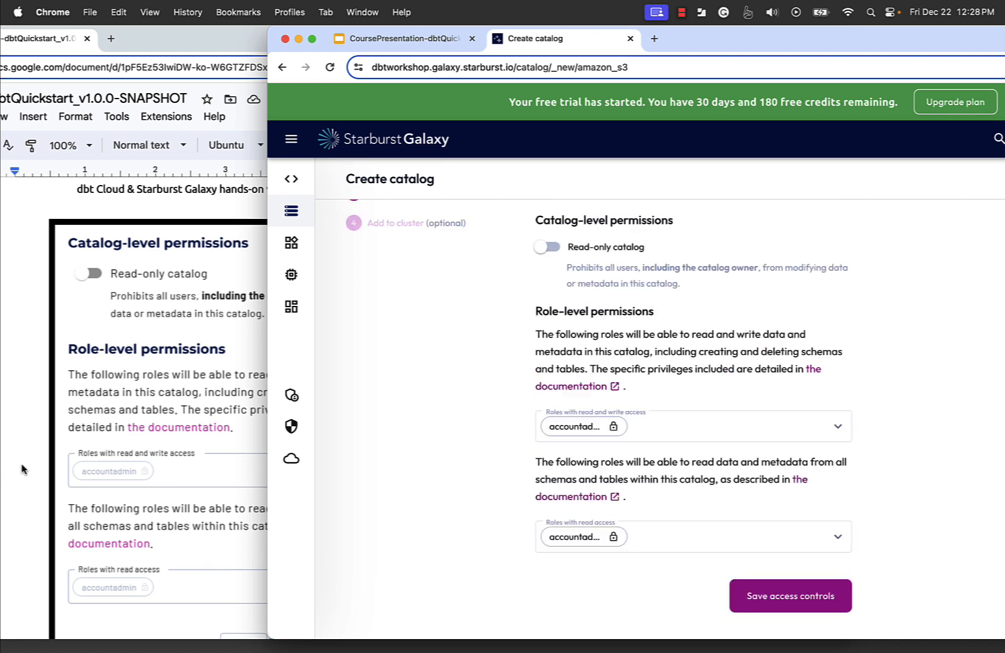
Check the lab guide's permissions page and save the catalog's access controls with read-only off and the default accountadmin role access
click(22, 468)
scroll(23, 469, down, 10)
scroll(23, 469, up, 2)
scroll(22, 468, down, 1)
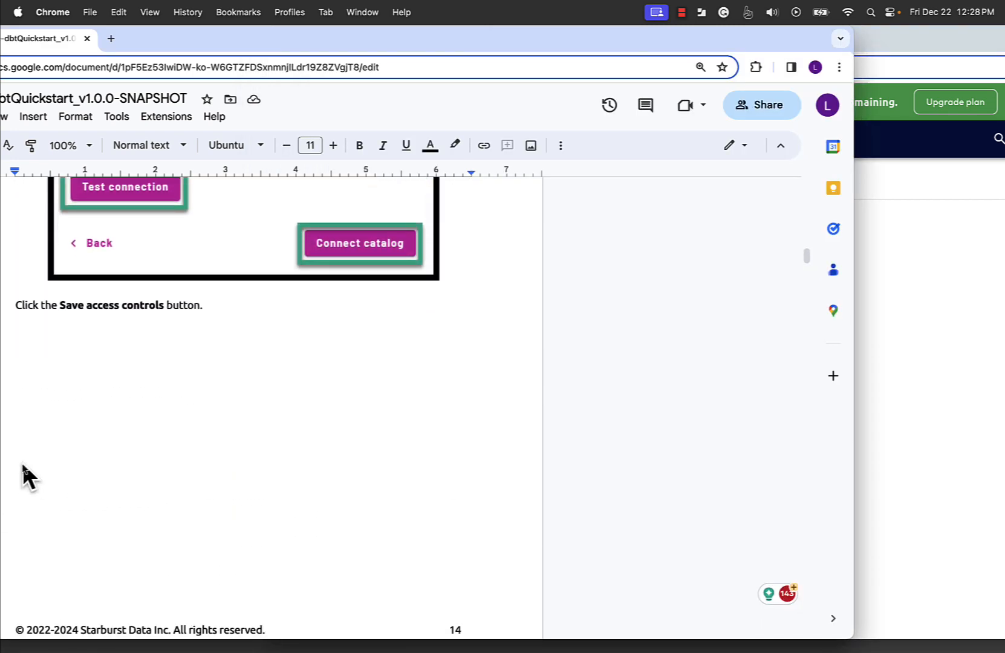
scroll(22, 469, up, 8)
scroll(22, 469, down, 15)
scroll(22, 469, down, 4)
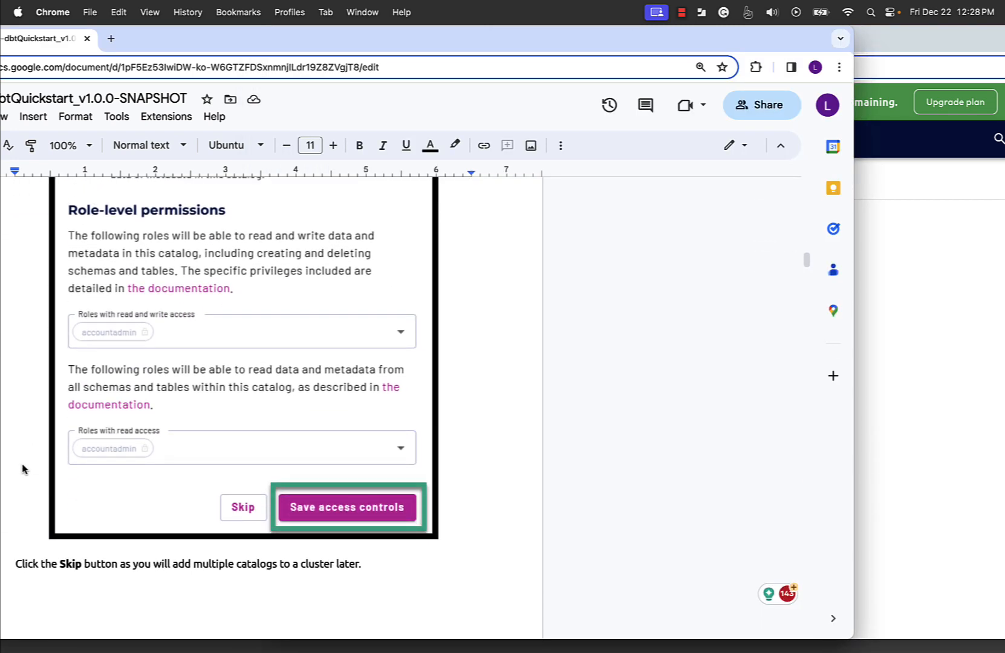
click(985, 454)
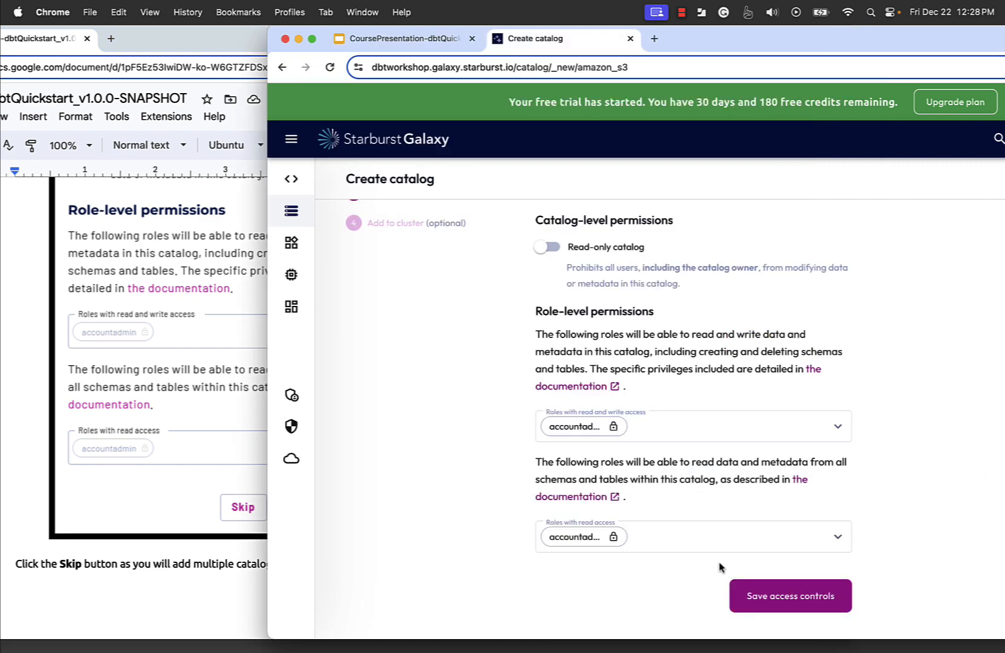
click(775, 598)
Following the lab guide, skip adding the dbt_quickstart catalog to a cluster and collapse the data explorer beside the catalog list
click(83, 584)
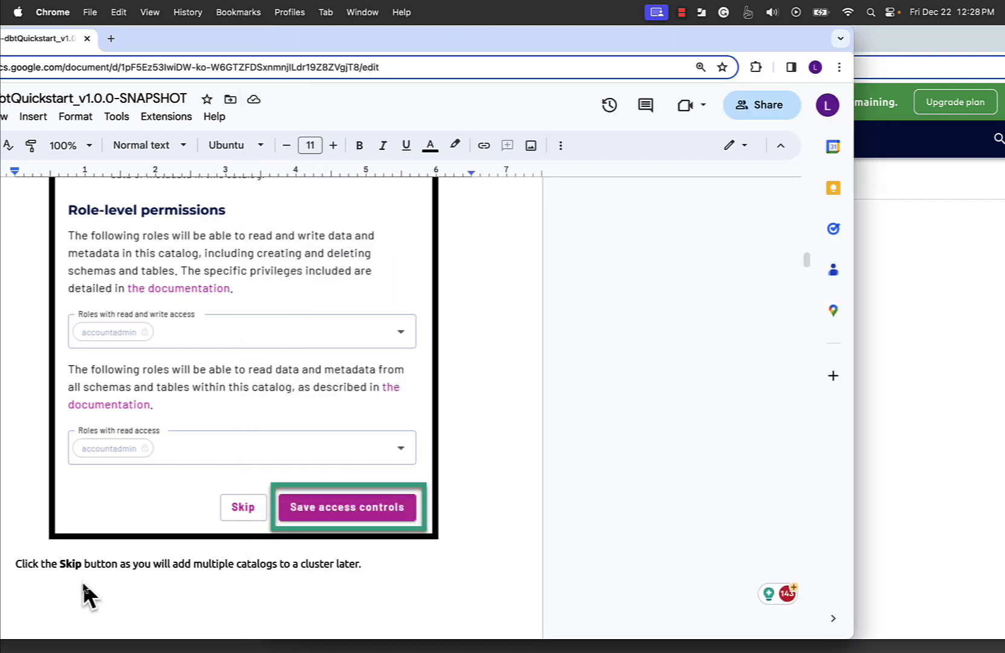
scroll(83, 585, down, 4)
scroll(84, 586, down, 10)
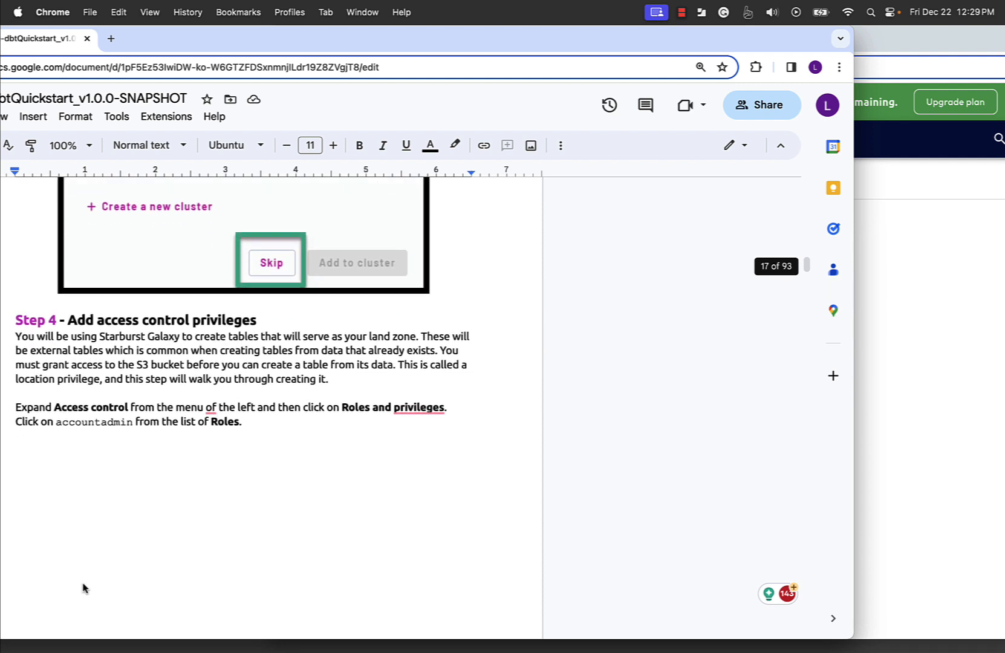
click(946, 544)
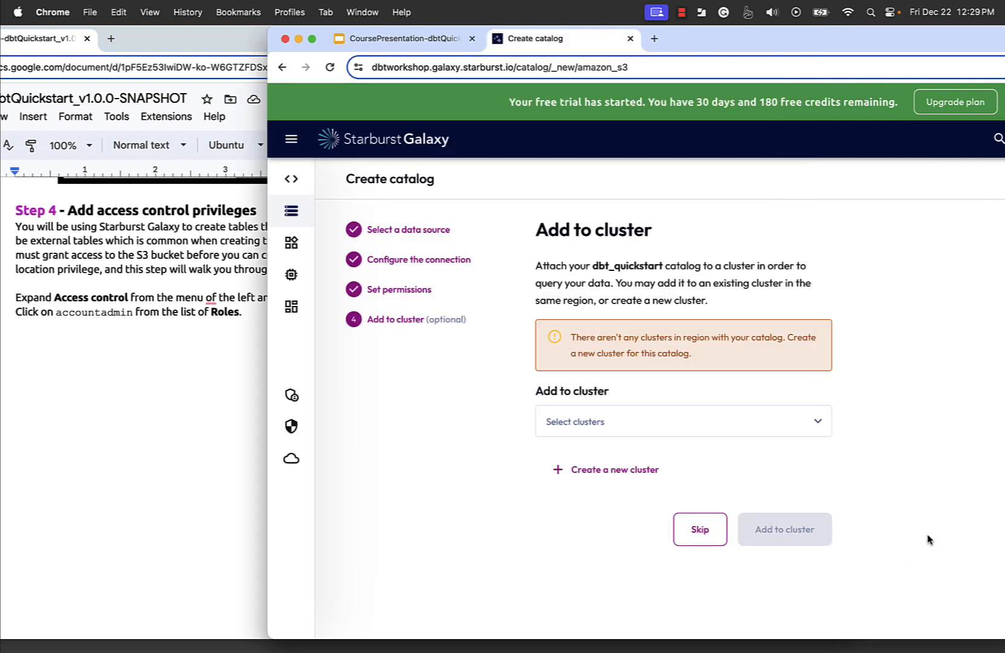
click(698, 532)
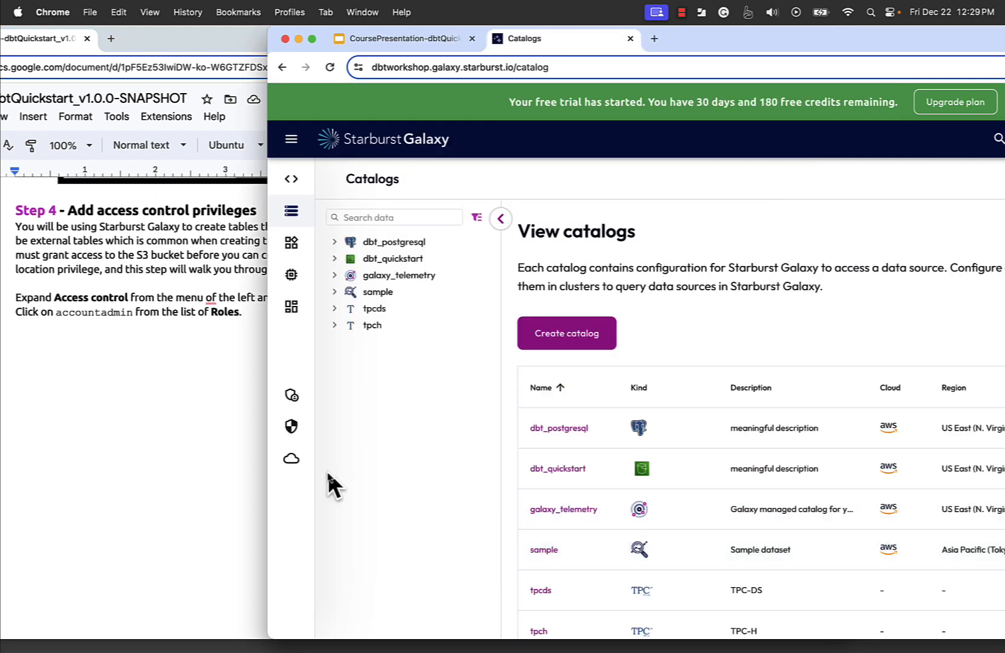
click(499, 219)
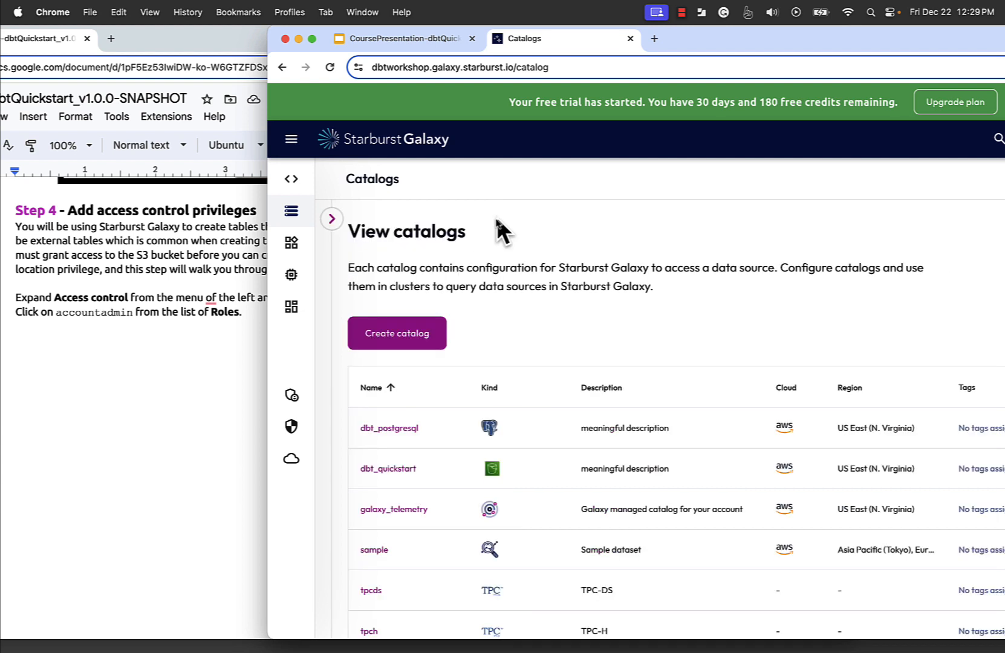
In the lab guide's Step 4 instructions, correct "menu of the left" to "menu on the left" using the Grammarly suggestion
click(137, 389)
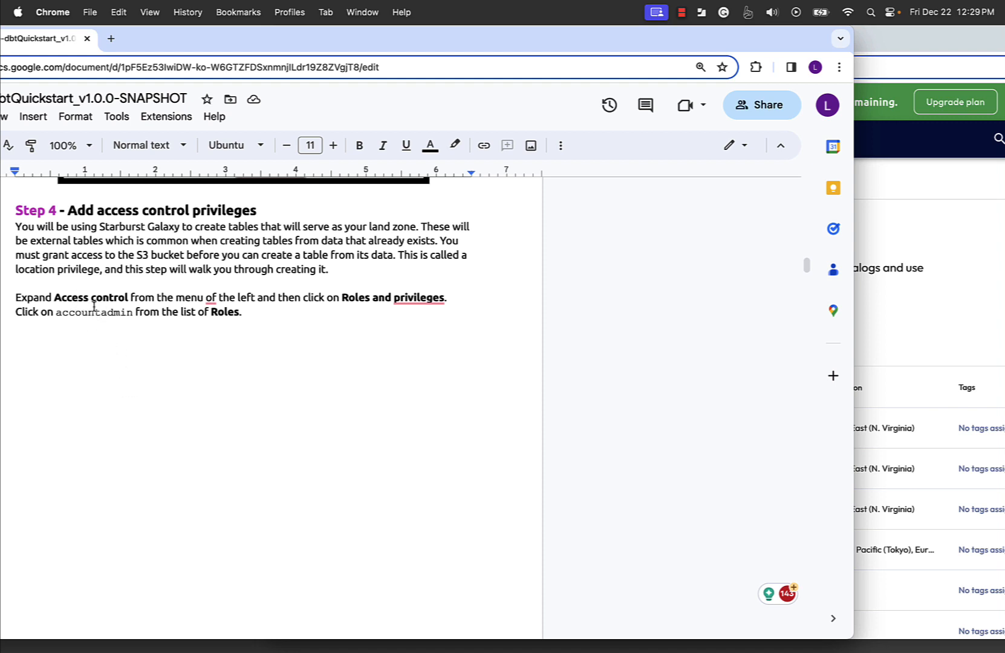
scroll(142, 316, down, 3)
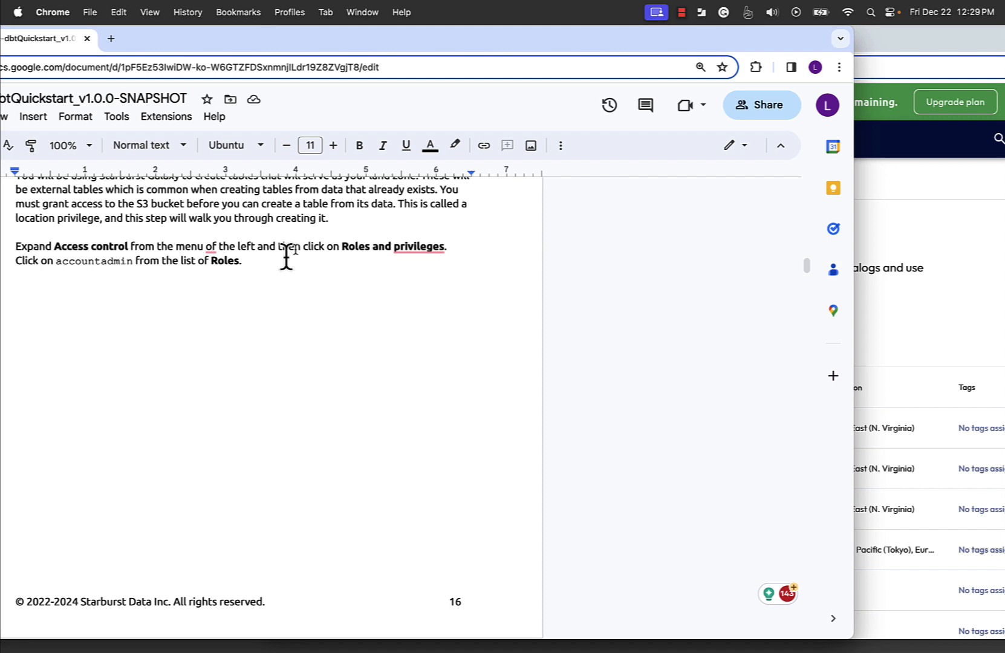
click(212, 239)
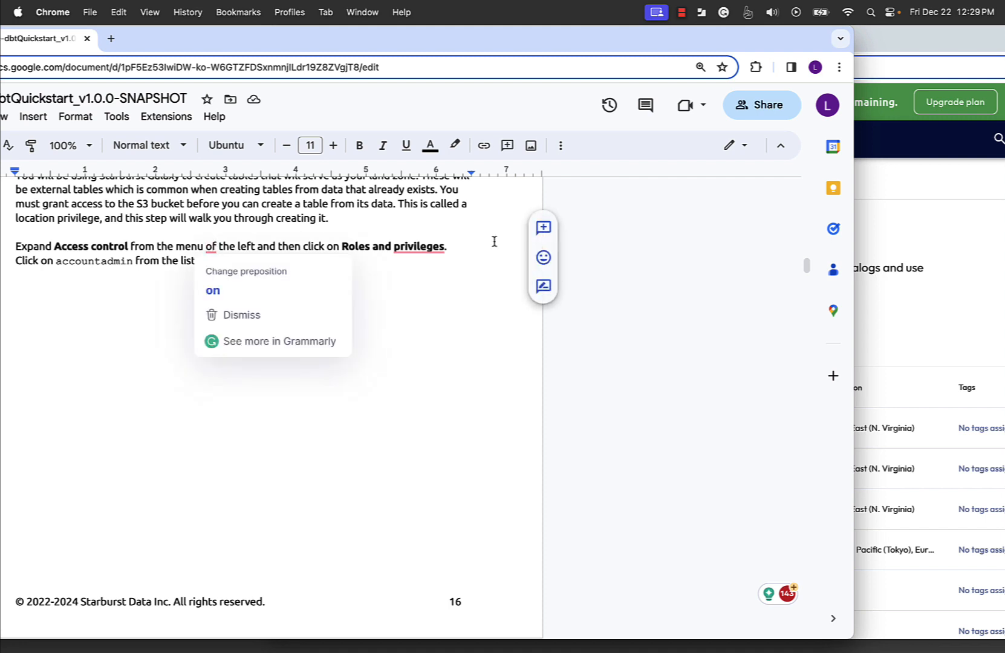
mouse_move(206, 248)
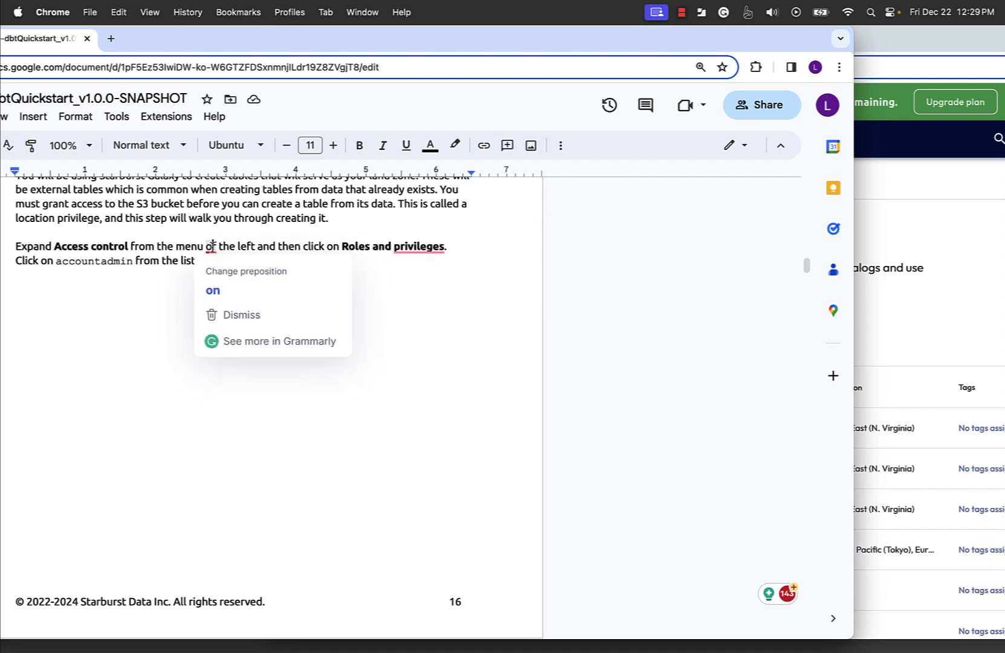
click(212, 290)
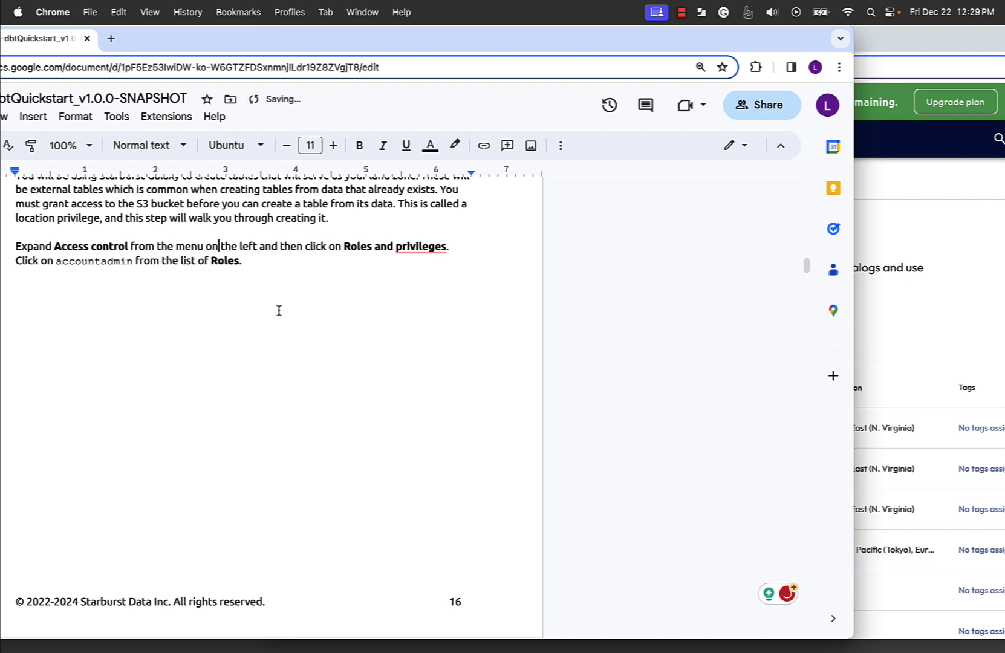
mouse_move(432, 250)
Open the accountadmin role from Roles and privileges under Access control
click(896, 266)
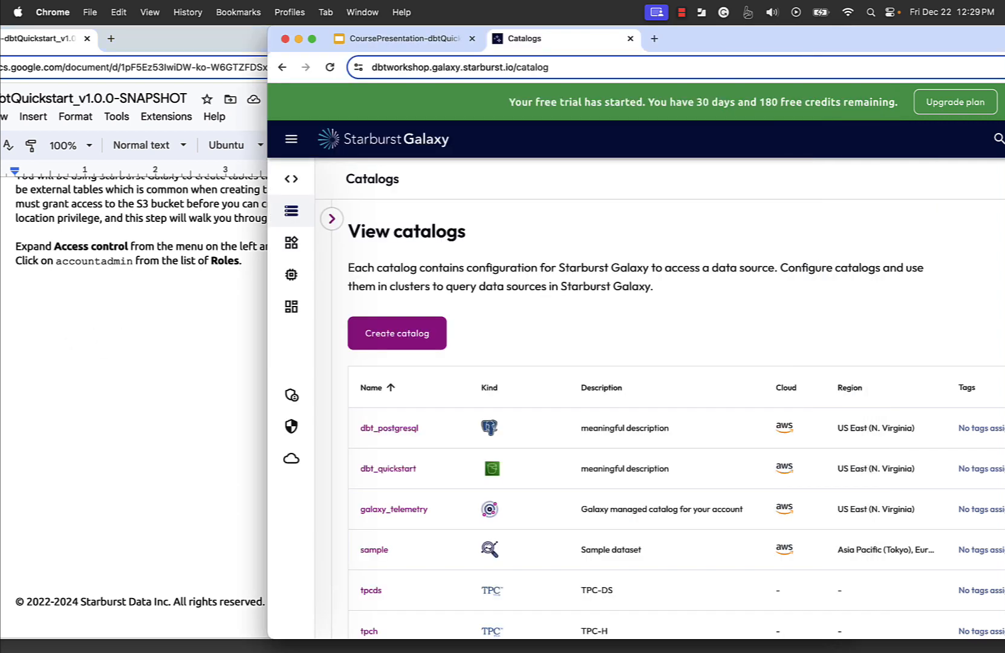
click(291, 142)
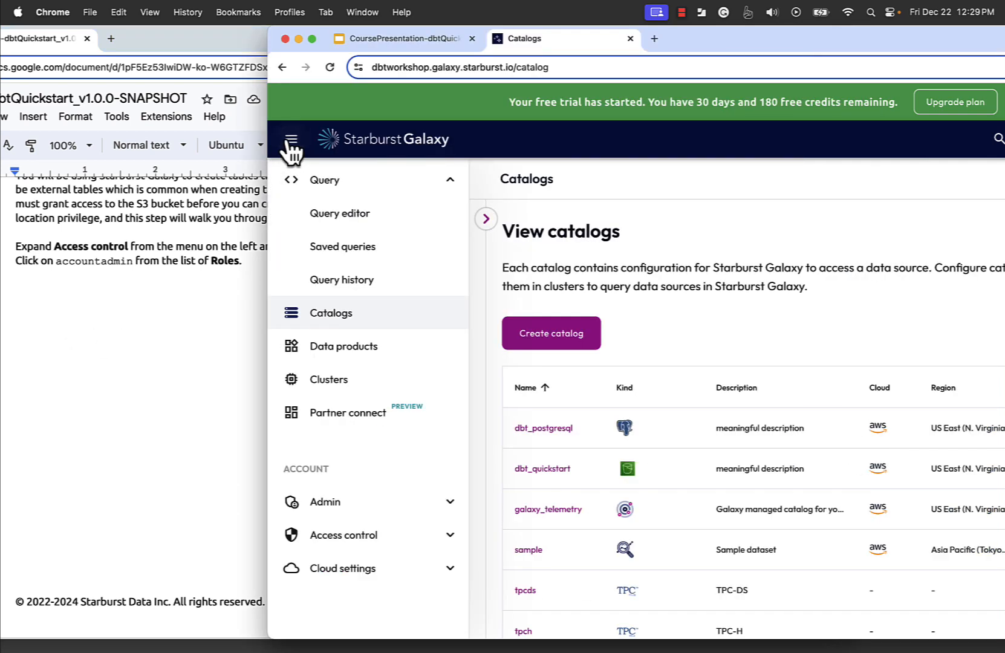
click(354, 542)
scroll(356, 547, down, 5)
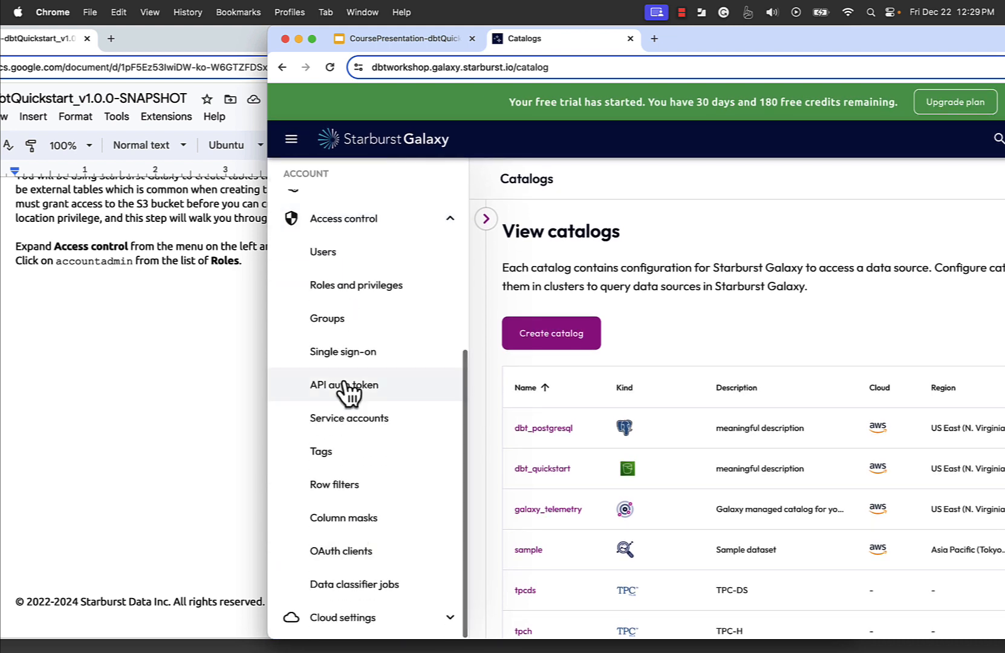
click(364, 294)
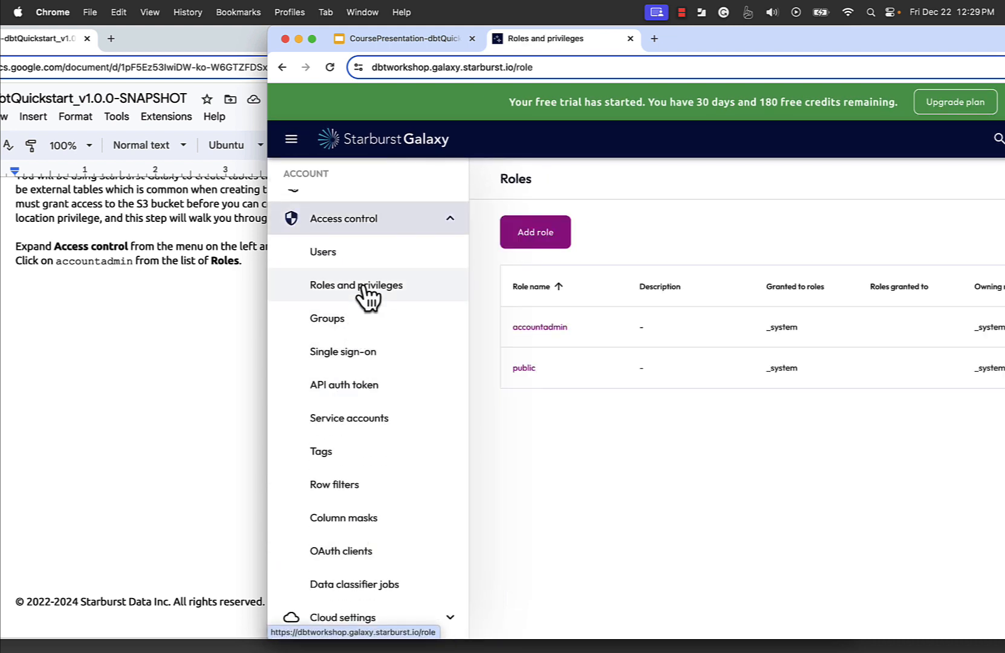
click(549, 327)
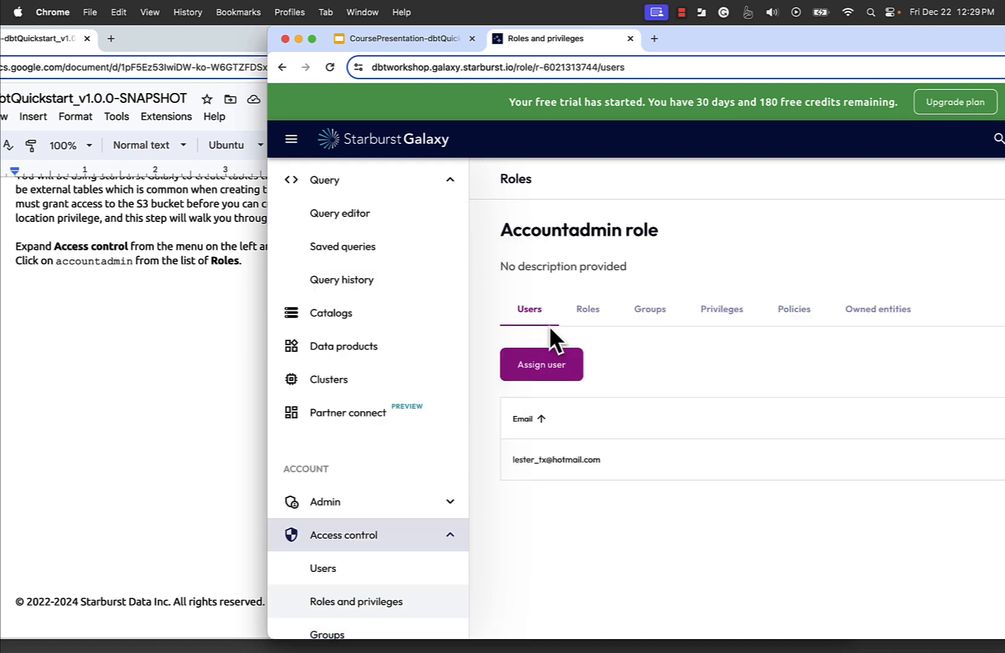
Check the lab guide's privilege instructions and start adding a privilege to the accountadmin role
click(122, 411)
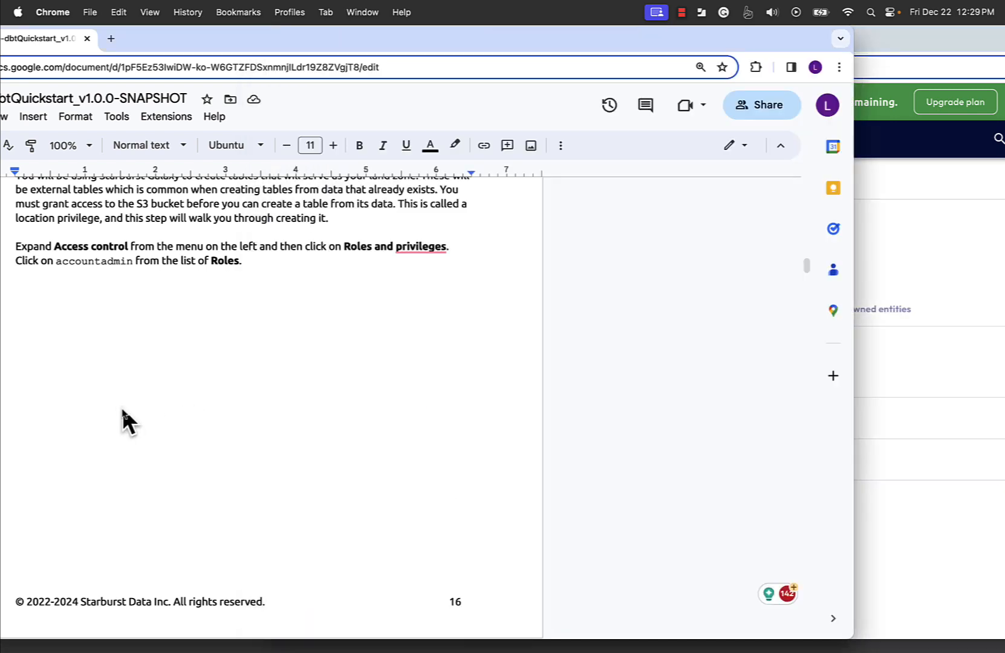
scroll(122, 411, down, 8)
scroll(305, 404, down, 4)
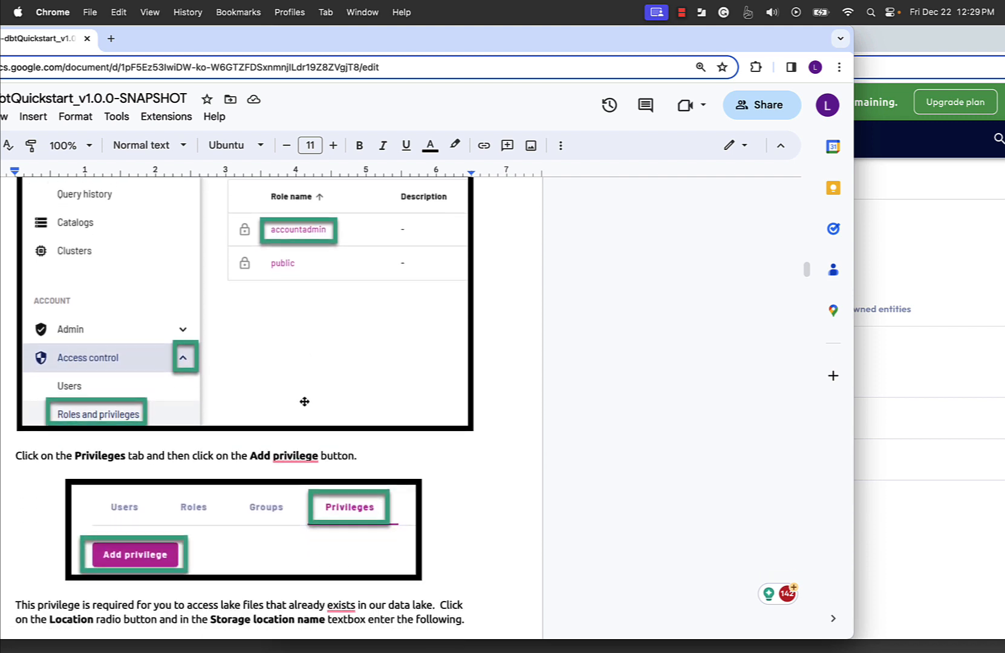
scroll(310, 415, down, 2)
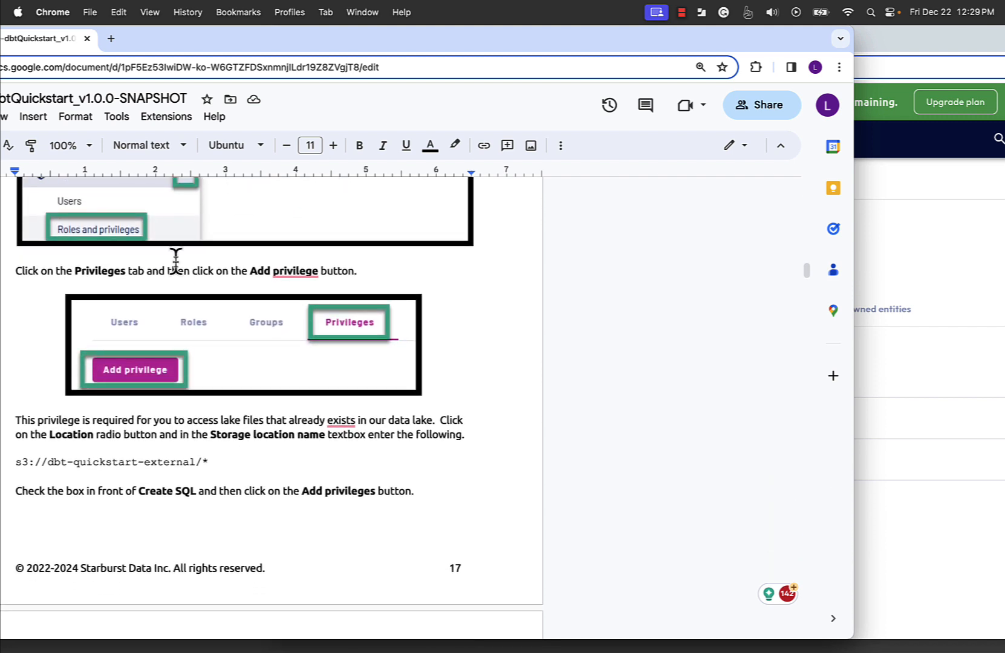
click(974, 410)
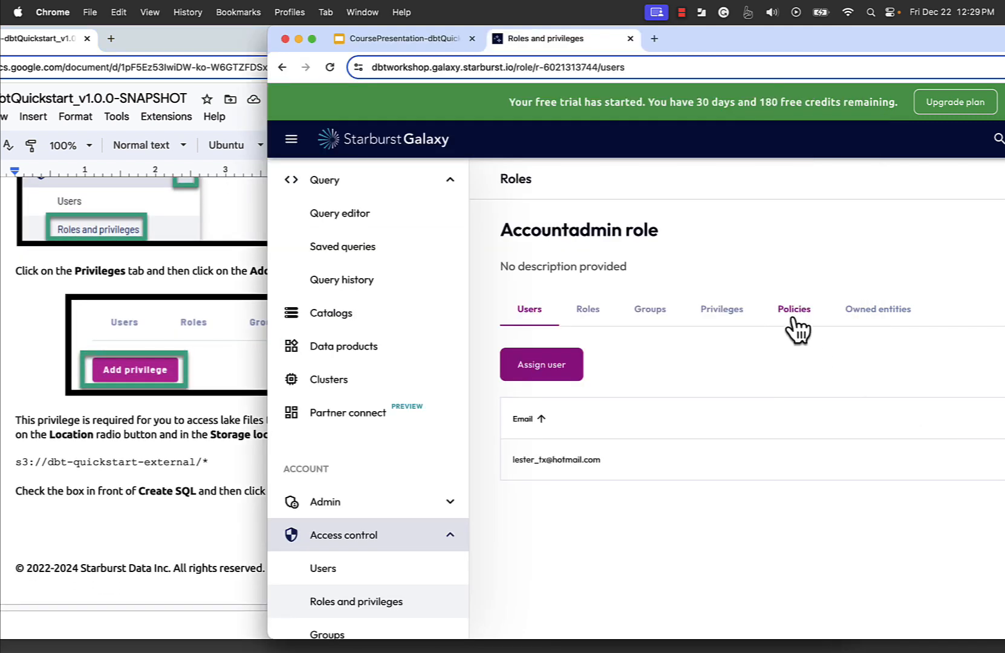
click(726, 309)
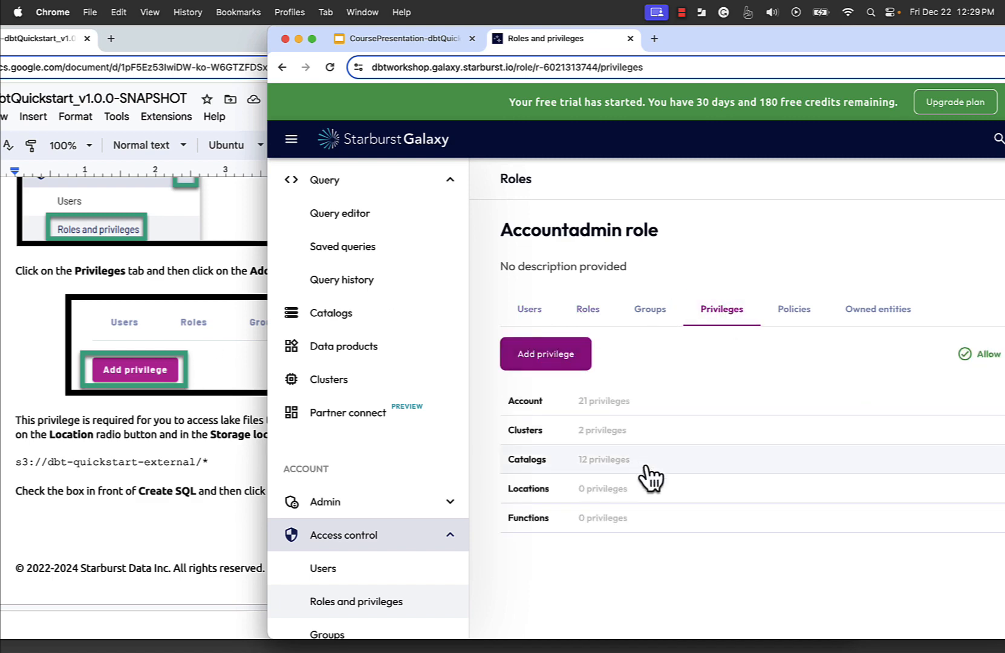
click(546, 357)
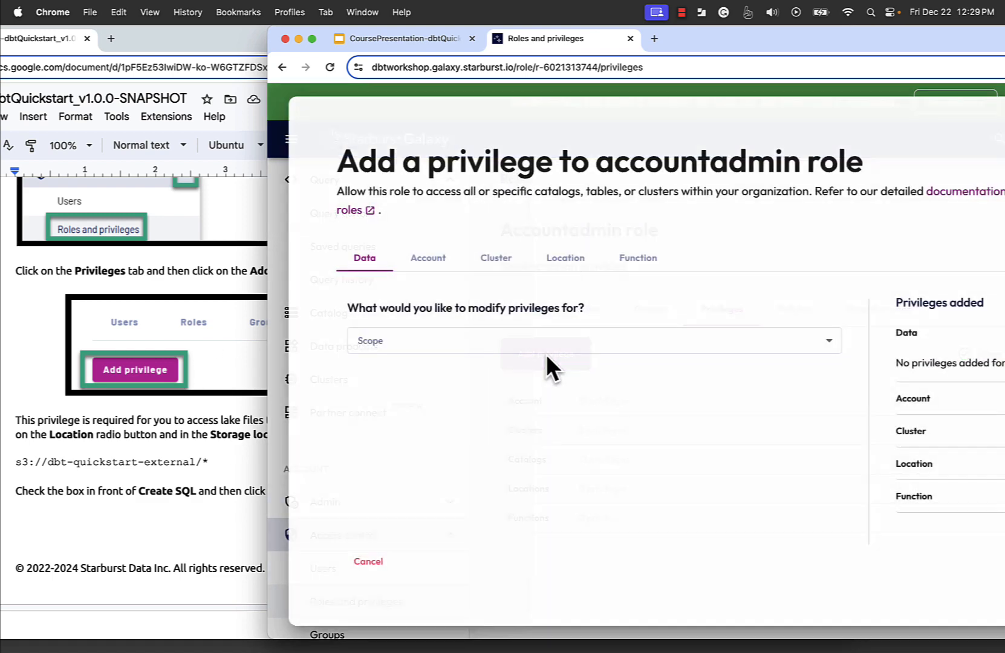
Following the lab guide, choose a Location privilege for the accountadmin role and enter the storage location s3://dbt-quickstart-external/*
click(98, 433)
scroll(98, 433, down, 2)
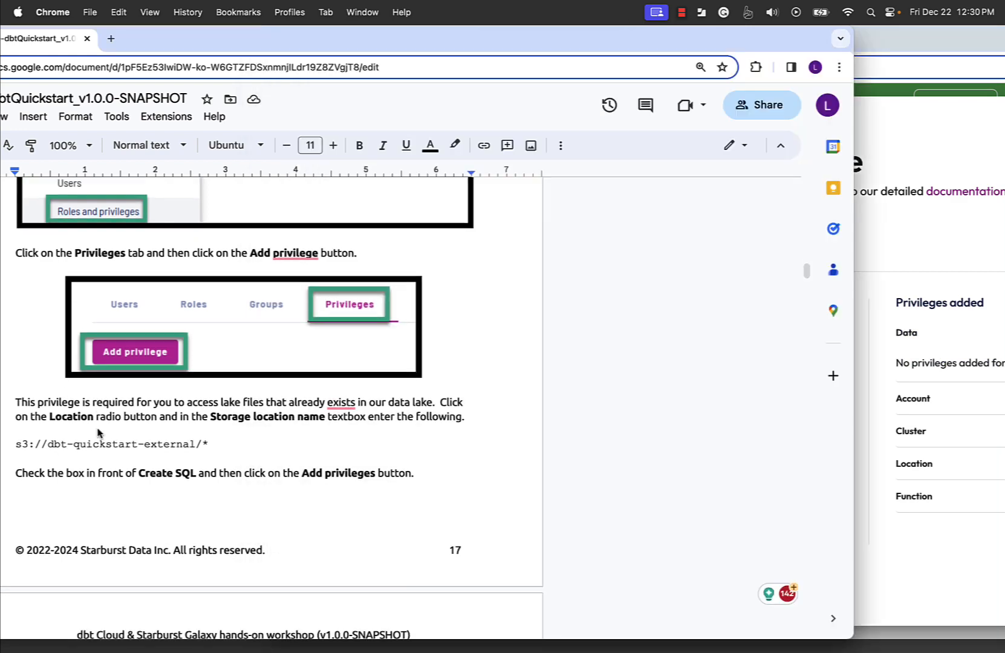
scroll(158, 434, down, 1)
scroll(158, 433, up, 3)
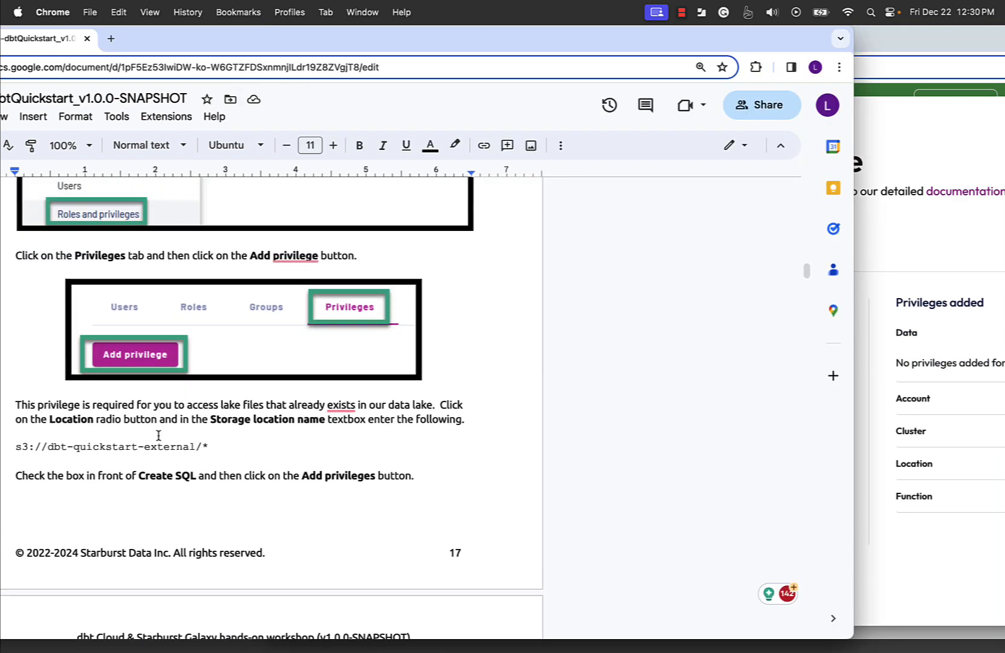
scroll(147, 471, down, 1)
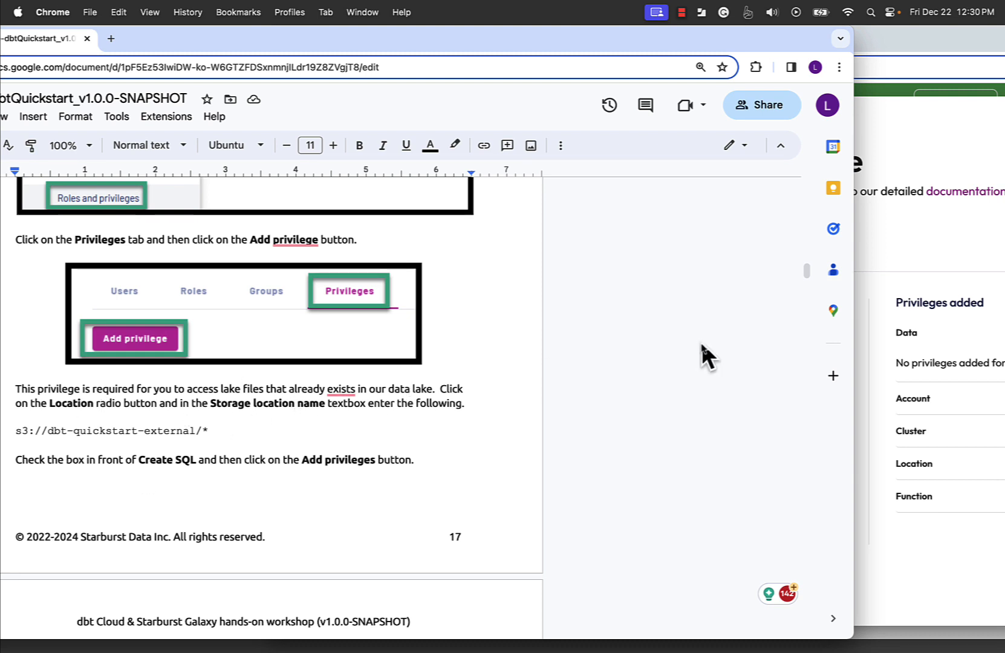
click(891, 251)
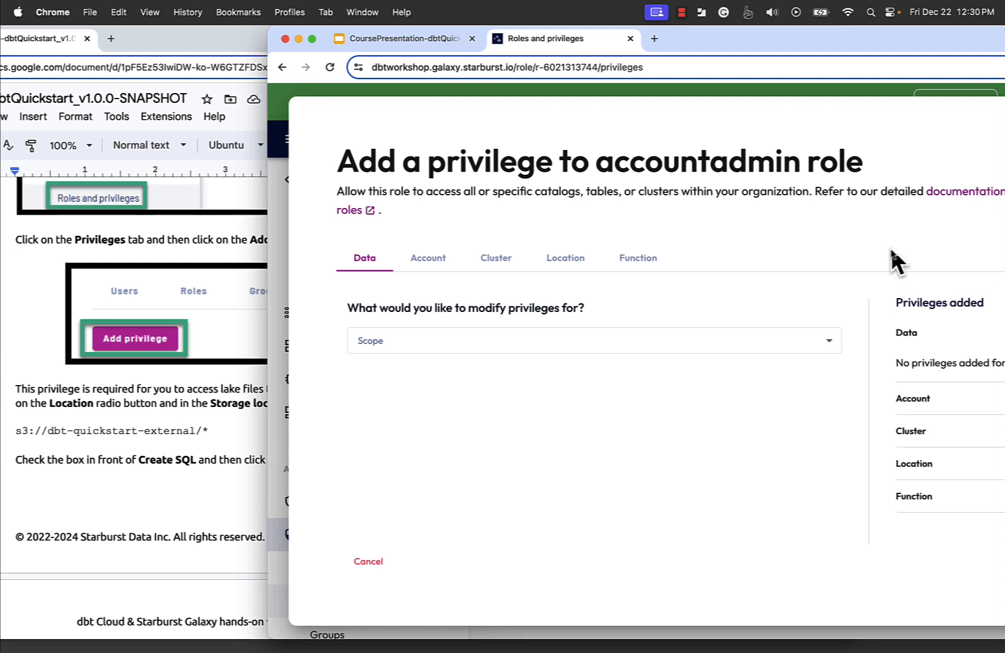
click(566, 259)
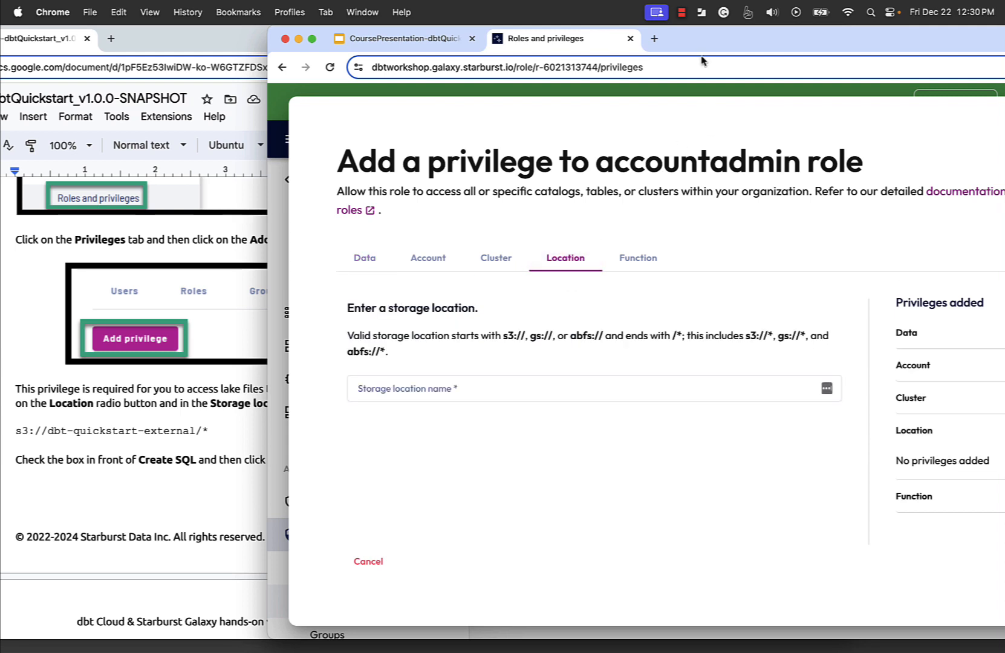
click(681, 13)
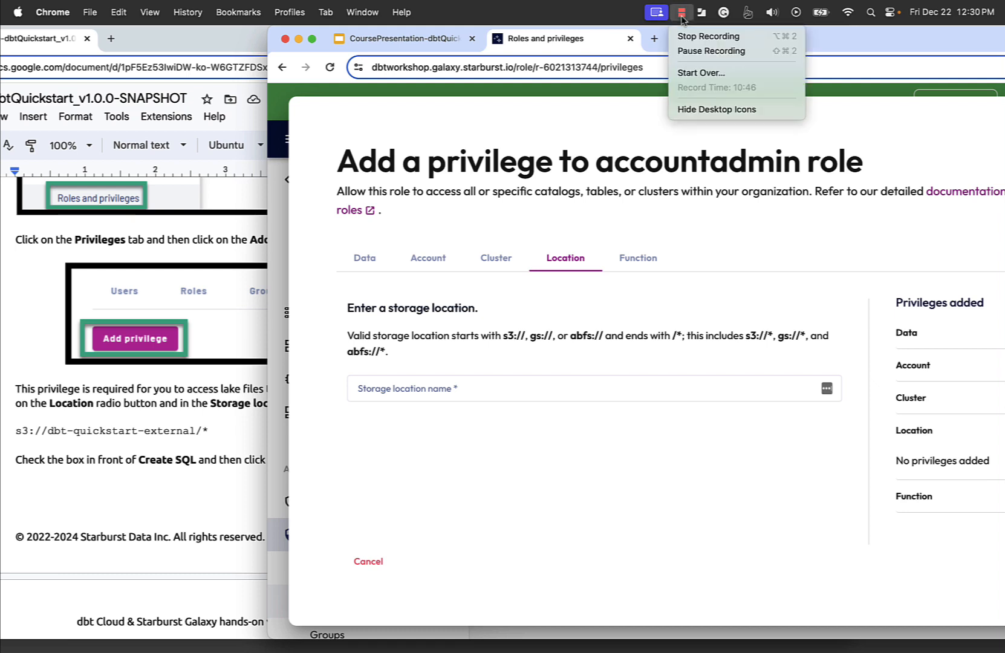
click(711, 51)
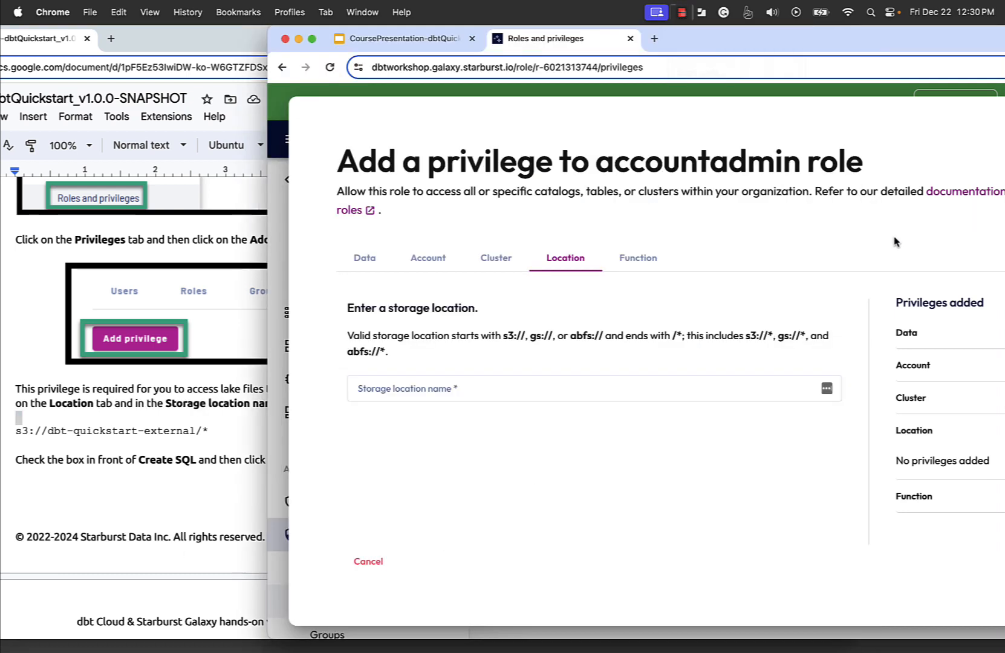
click(446, 390)
text(s3://dbt-quickstart-external/*)
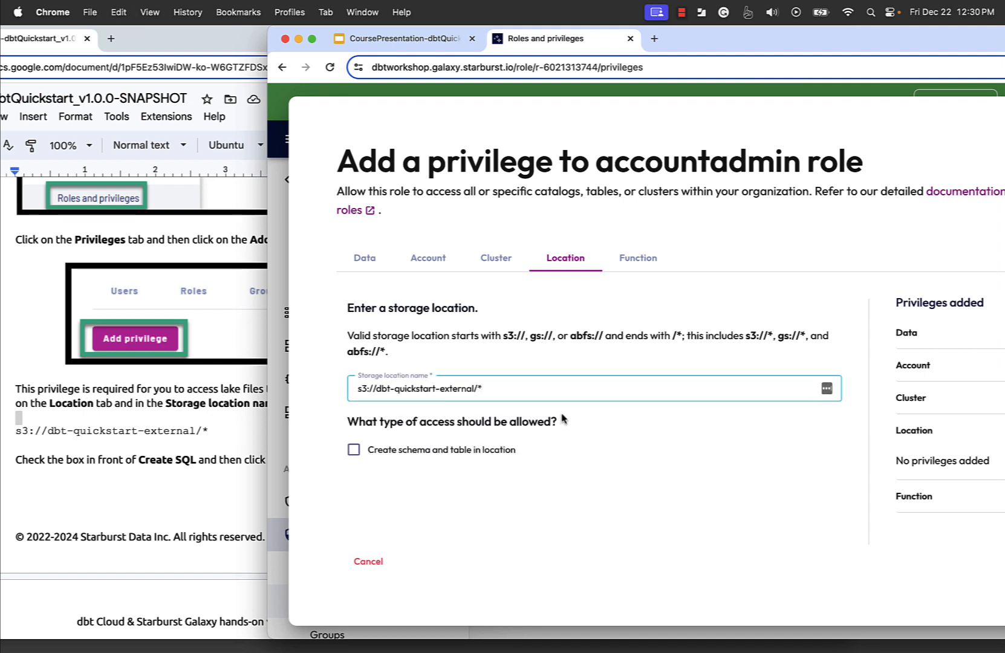
Compare the lab guide's access instructions and screenshot for the storage location with the access options offered in the privilege form
scroll(181, 505, down, 1)
click(181, 505)
scroll(183, 501, down, 6)
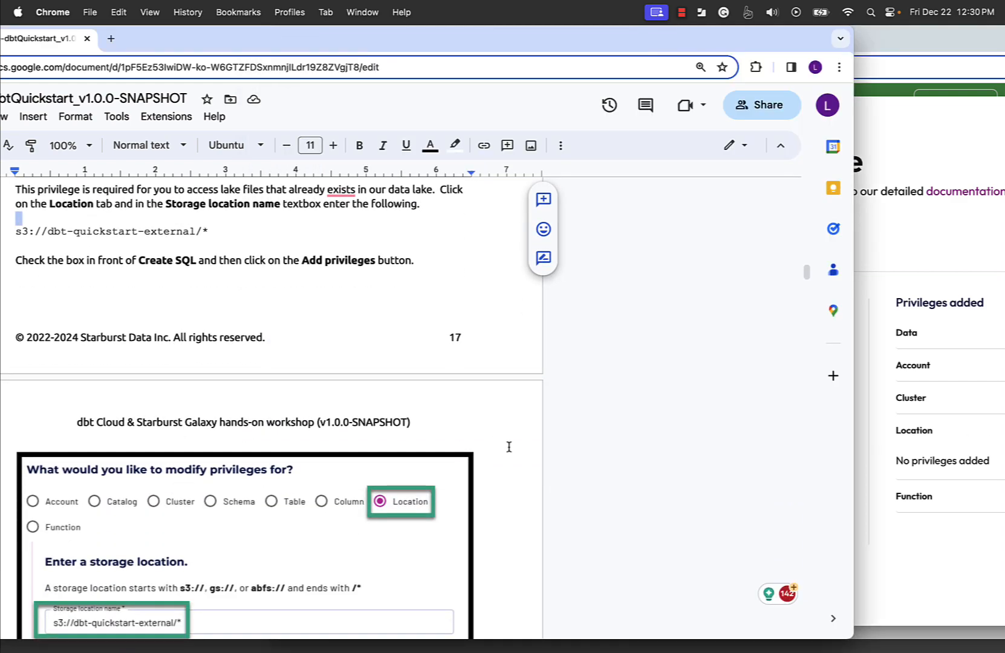
scroll(473, 493, down, 3)
click(864, 478)
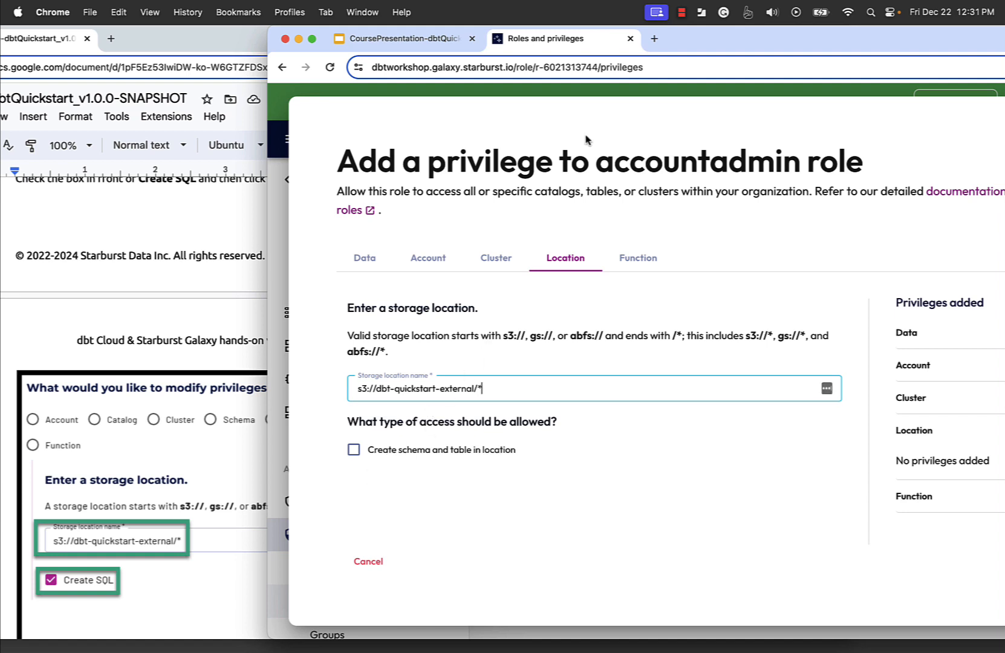
click(683, 13)
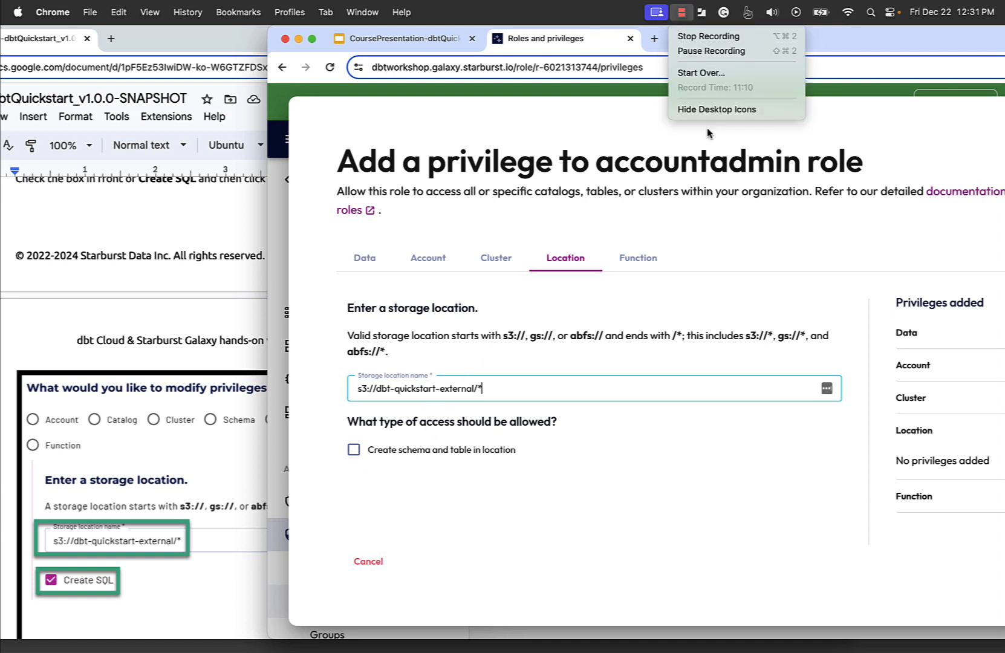
click(722, 52)
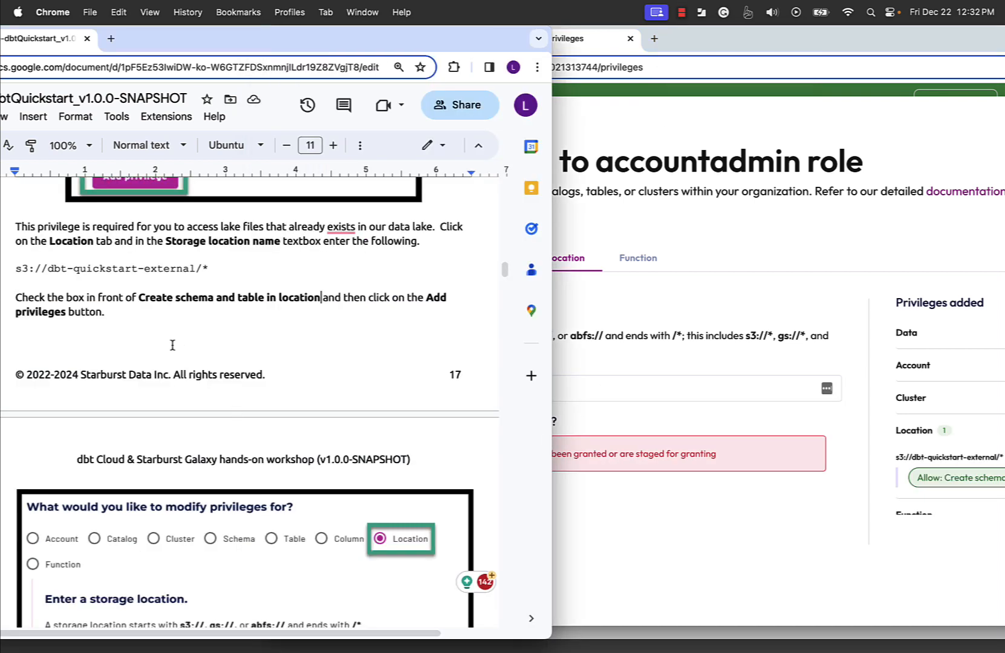
click(602, 366)
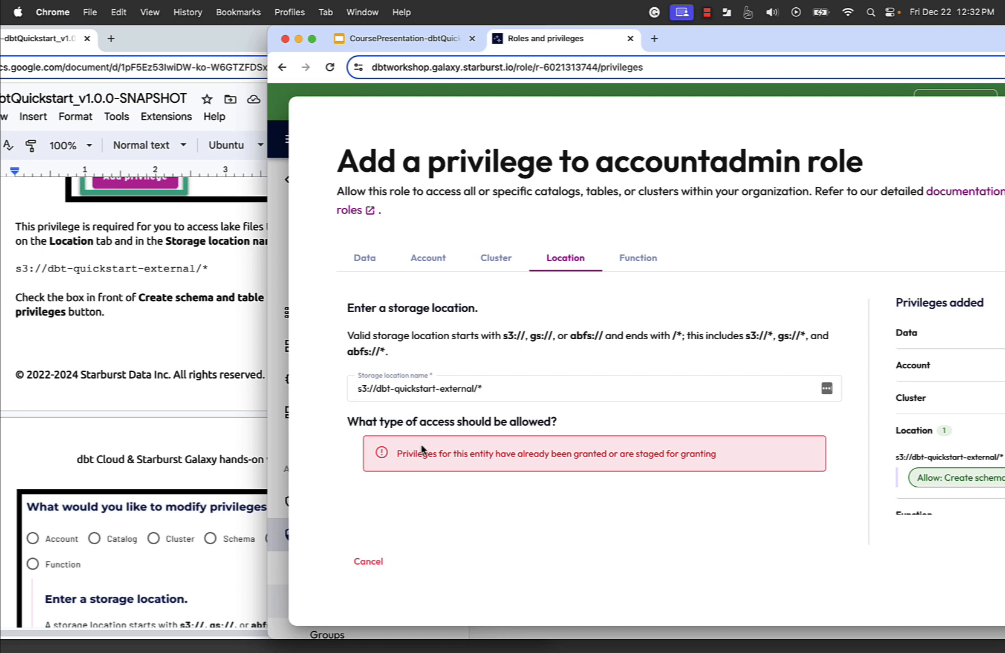
click(201, 357)
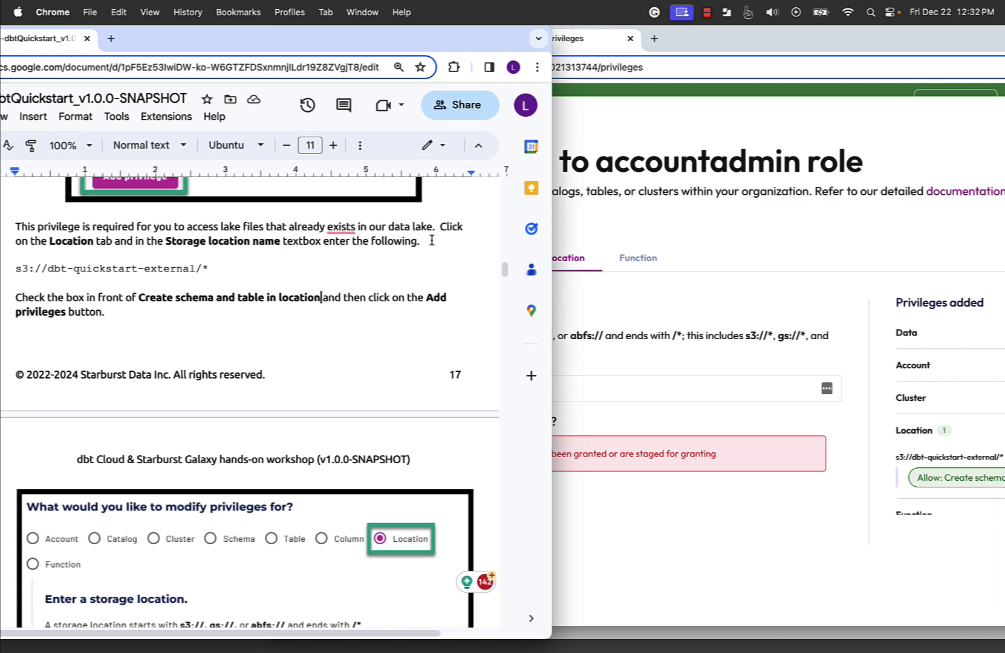
In the lab guide, insert two line breaks before the paragraph beginning "This privilege is required for you to access lake files"
scroll(432, 244, up, 5)
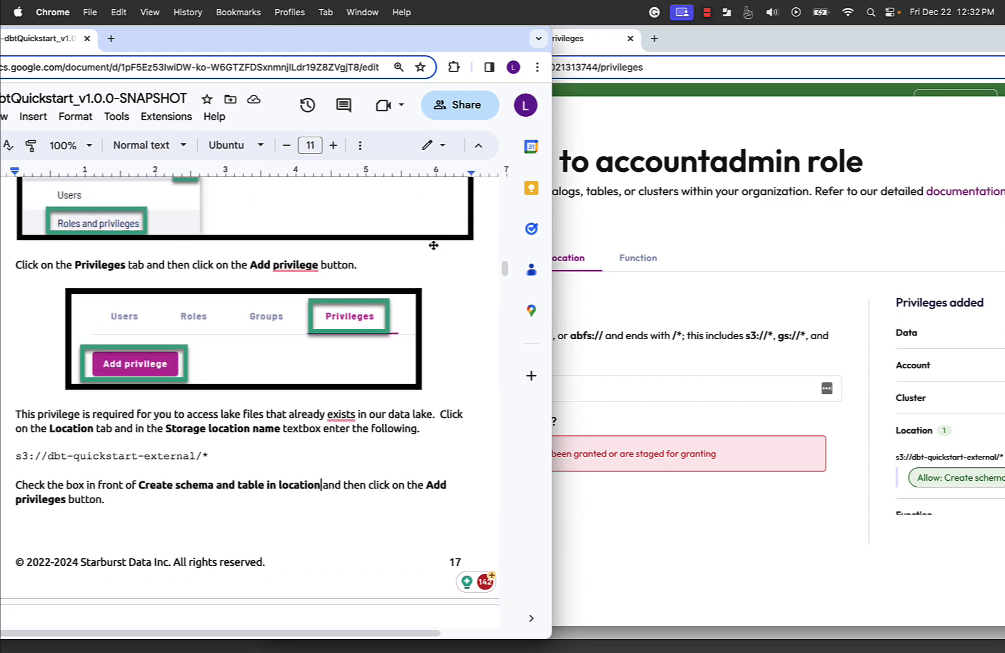
scroll(433, 246, down, 1)
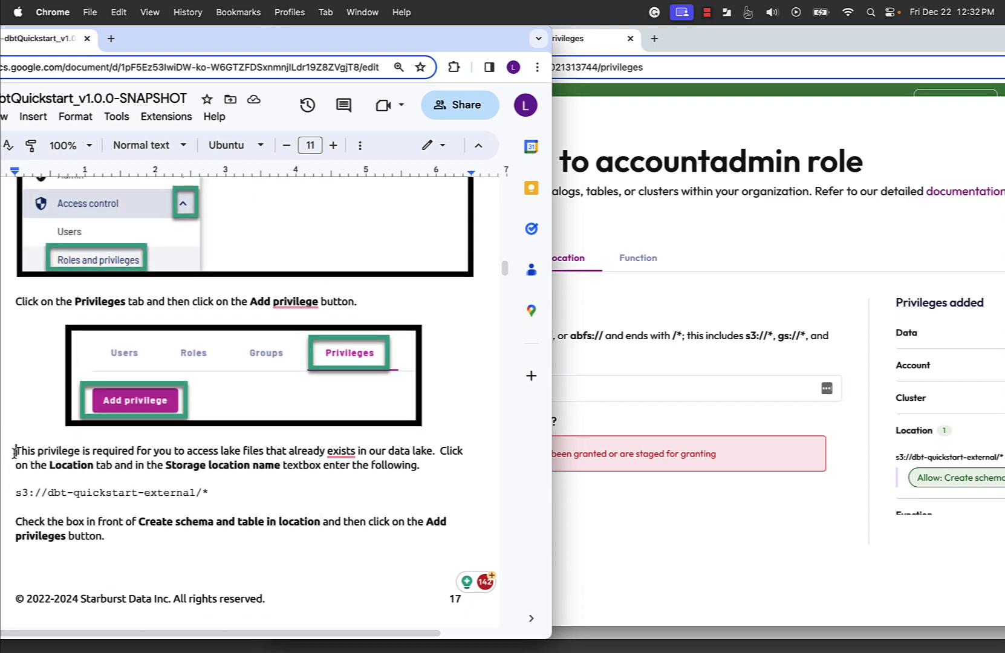
key(Return)
key(Return)
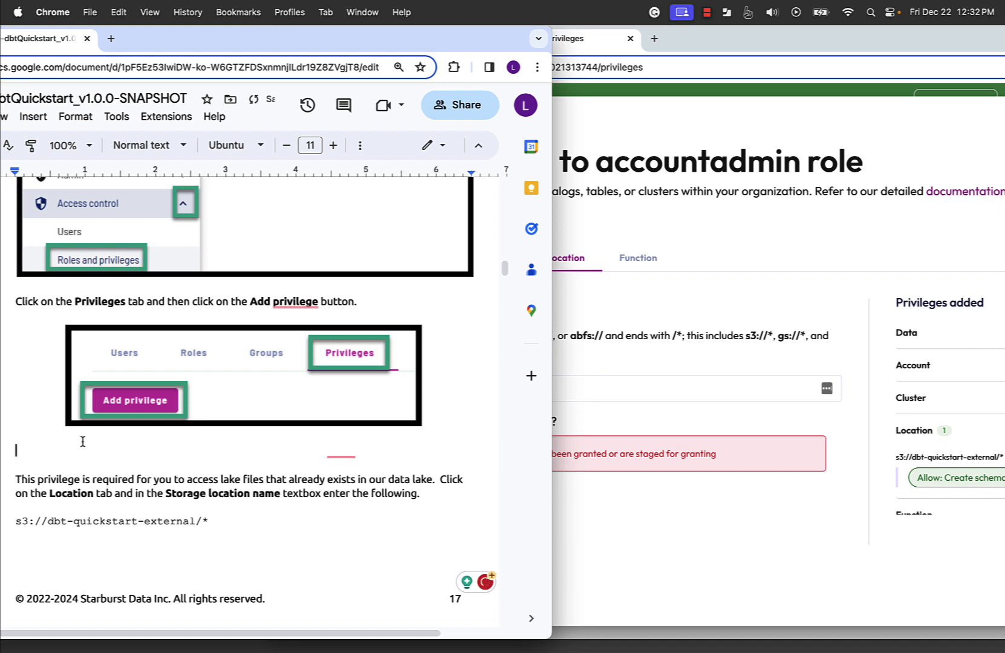
click(706, 12)
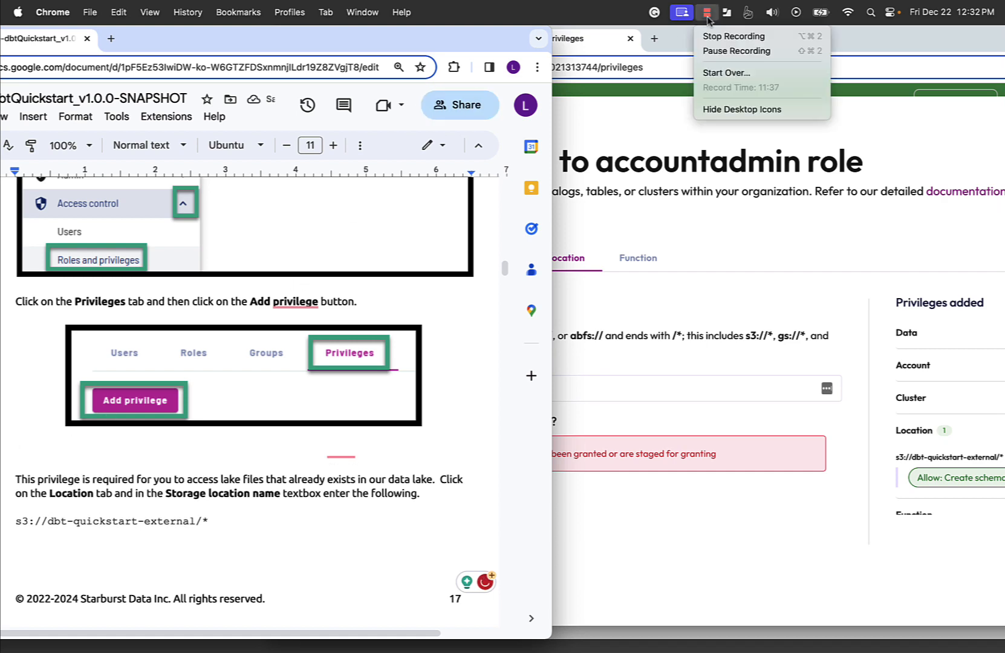
click(717, 52)
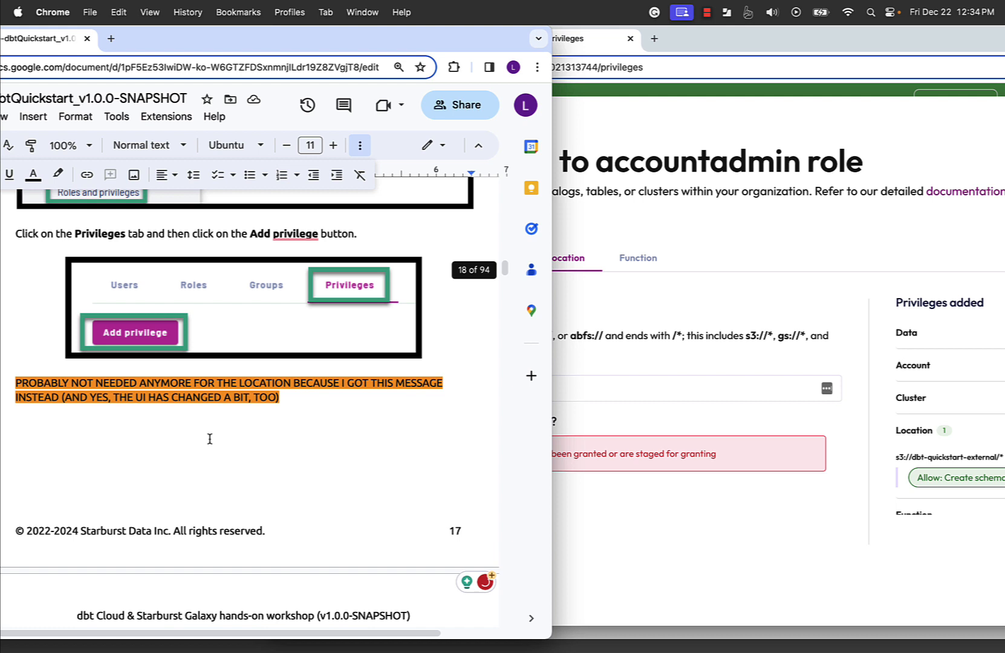
Cancel adding the s3://dbt-quickstart-external/* location privilege to the accountadmin role
scroll(209, 439, down, 2)
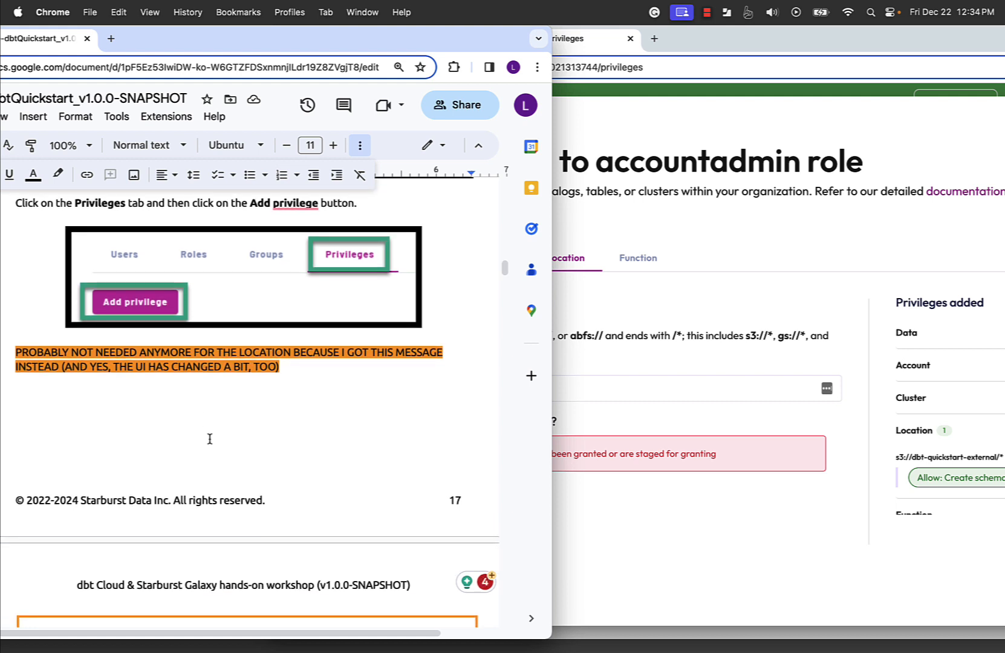
click(663, 532)
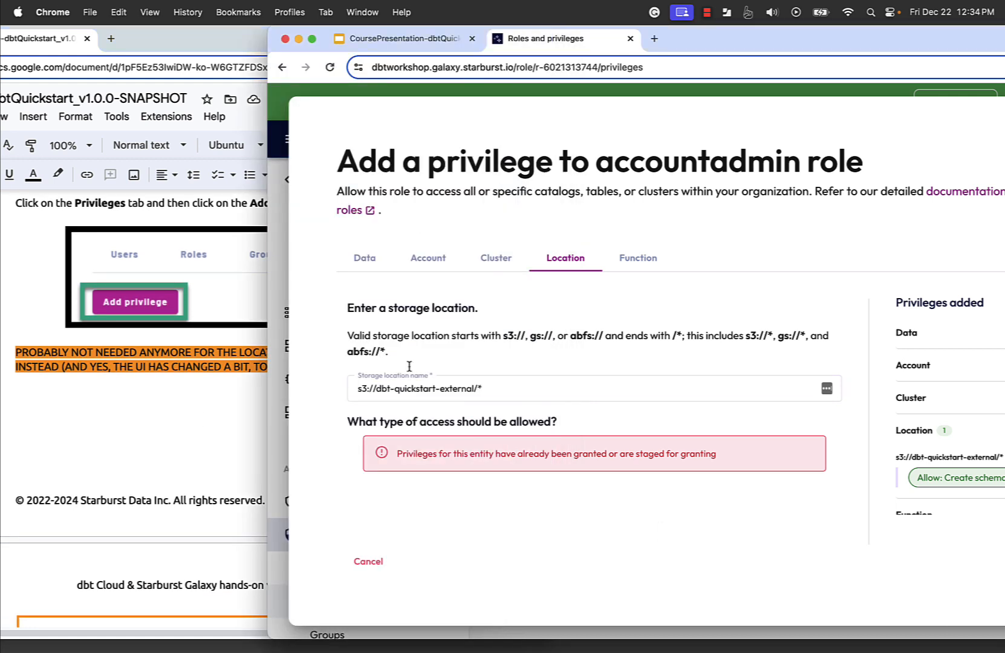
click(371, 562)
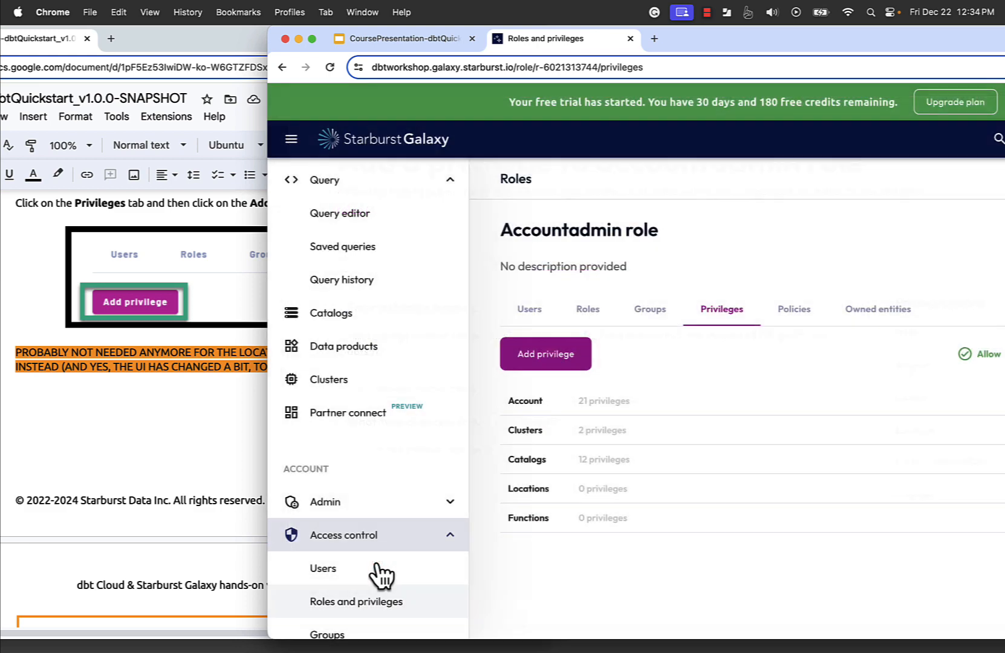
Review the lab guide's storage location privilege section, from the highlighted note through the "END OF STEPS TO BE RM'D" marker
click(188, 455)
scroll(167, 332, up, 3)
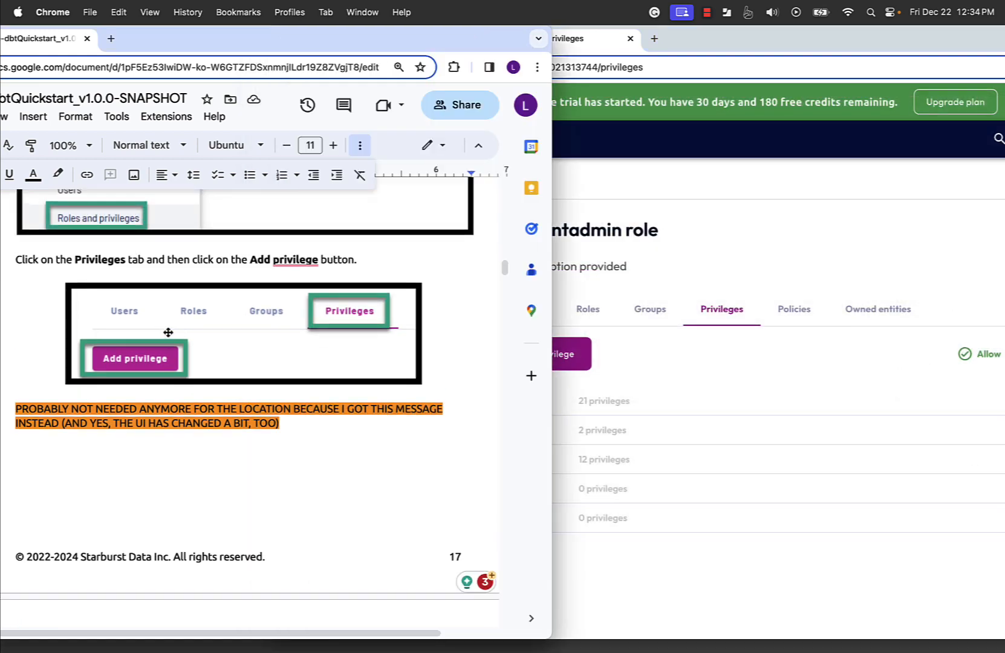
scroll(168, 415, down, 10)
scroll(170, 415, down, 10)
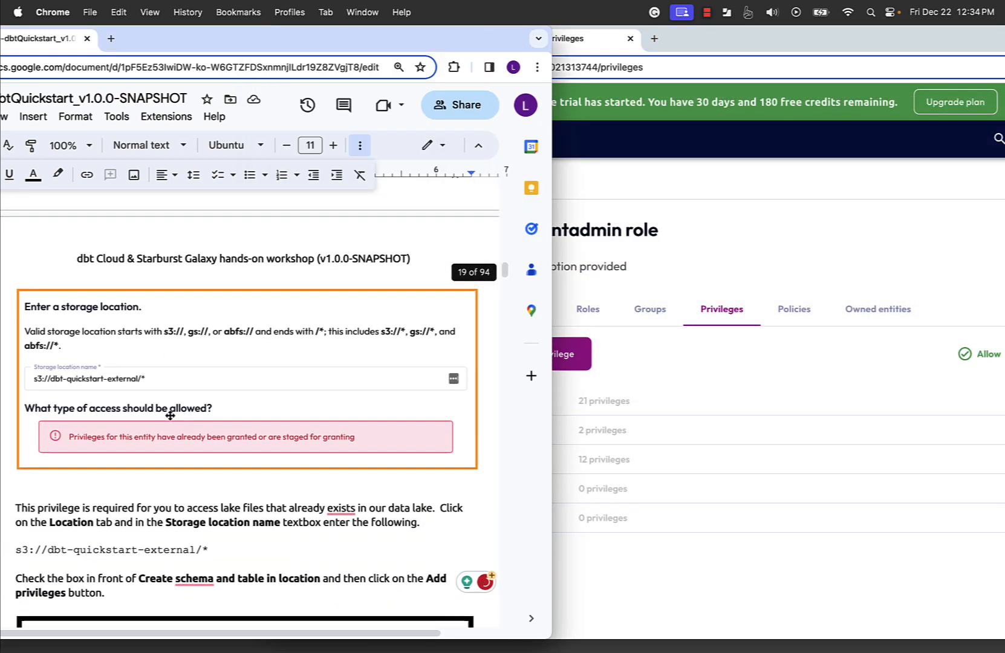
scroll(171, 414, down, 5)
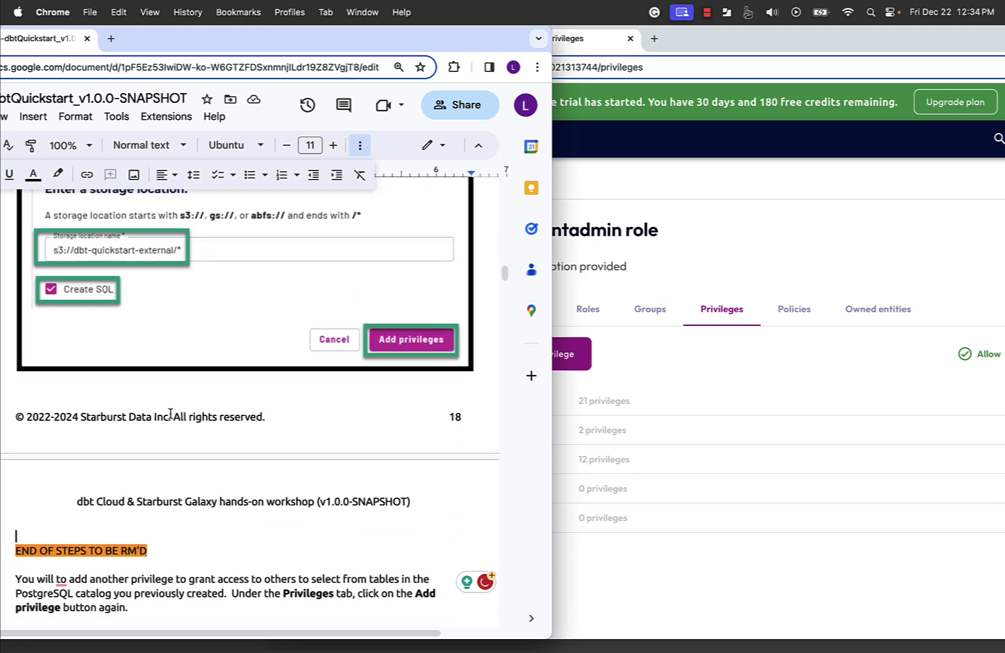
scroll(170, 414, down, 3)
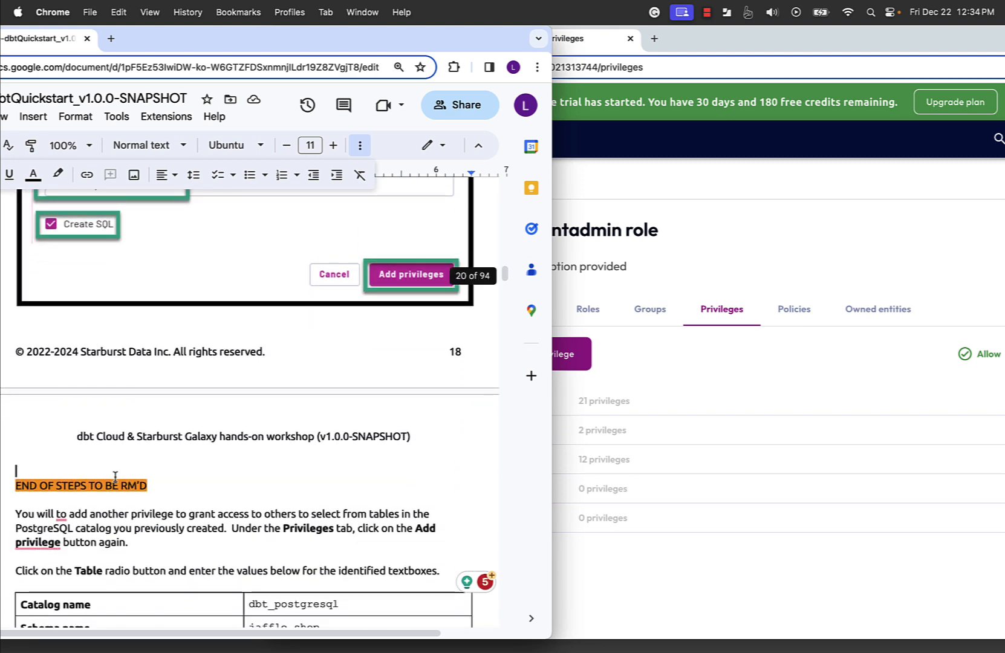
scroll(115, 477, down, 3)
scroll(115, 477, up, 2)
scroll(115, 477, up, 15)
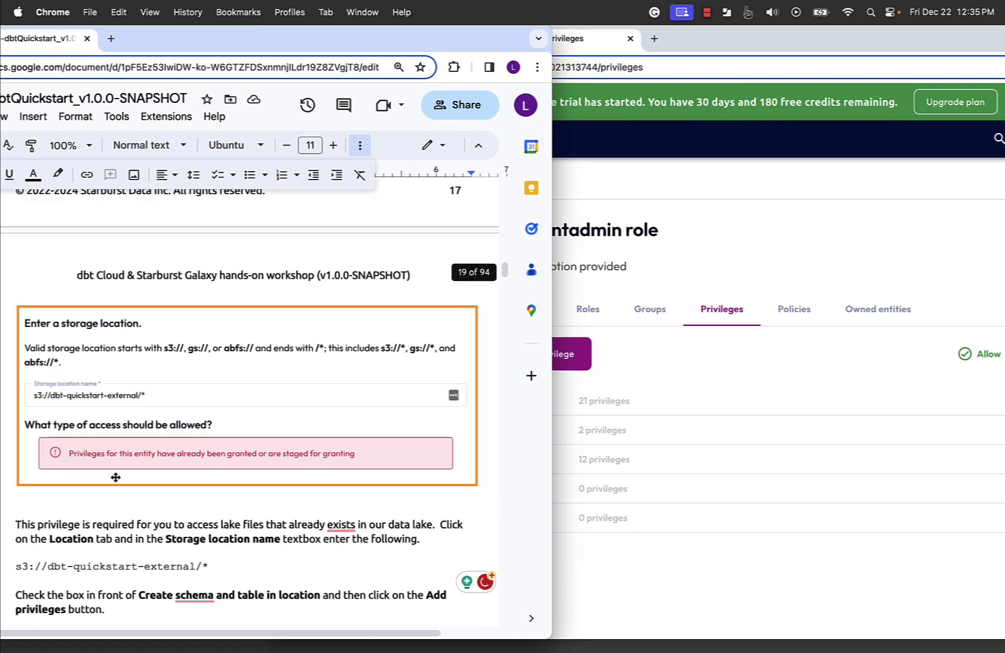
scroll(115, 477, up, 2)
scroll(115, 477, down, 10)
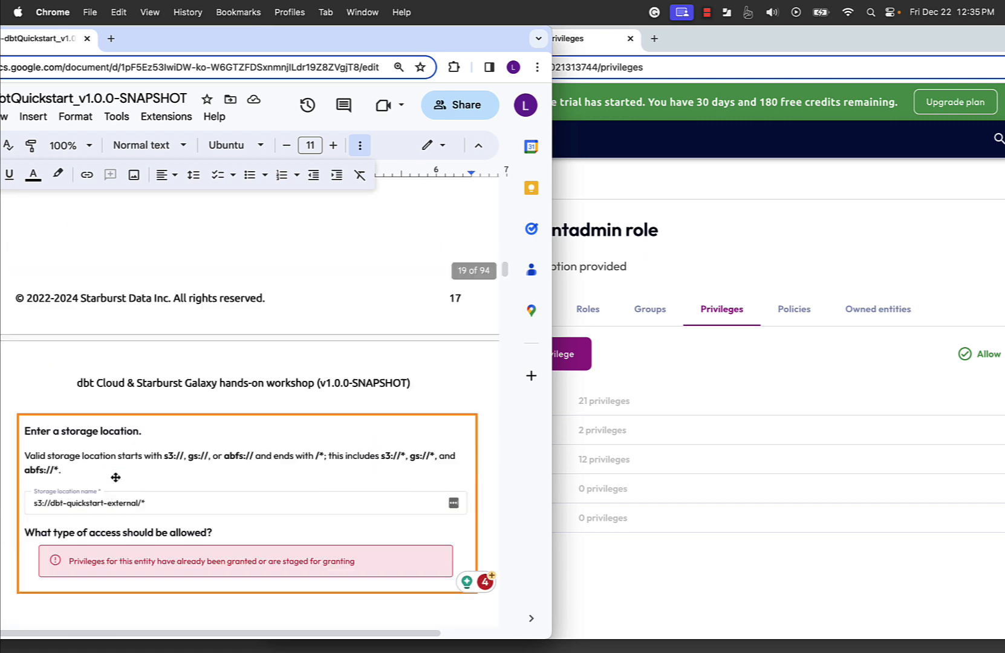
Start adding another privilege to the accountadmin role and compare the form with the lab guide's Table radio button instructions
scroll(115, 477, down, 10)
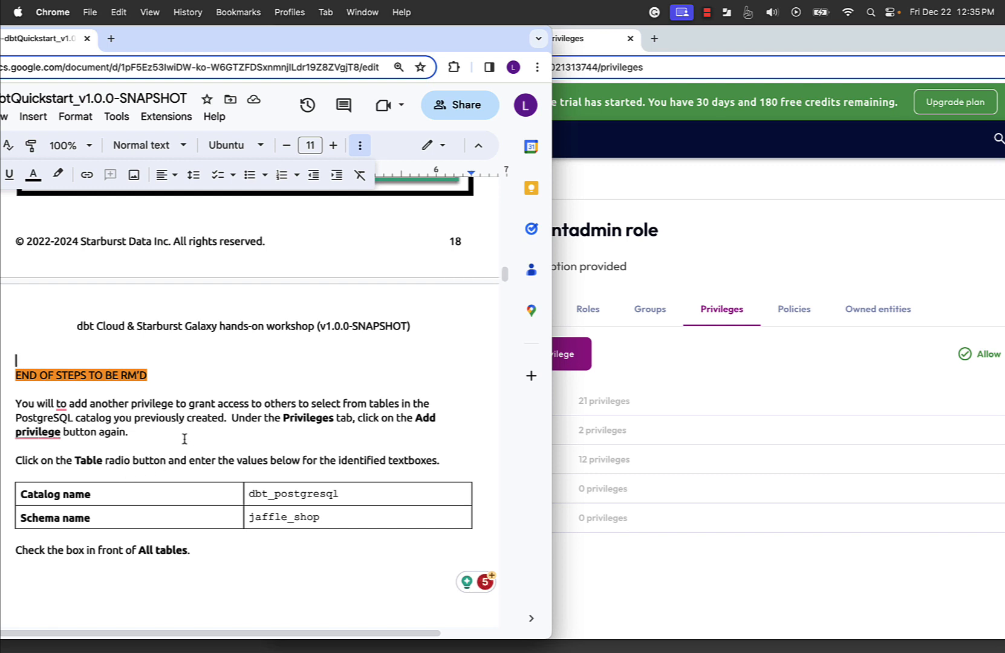
scroll(170, 438, down, 1)
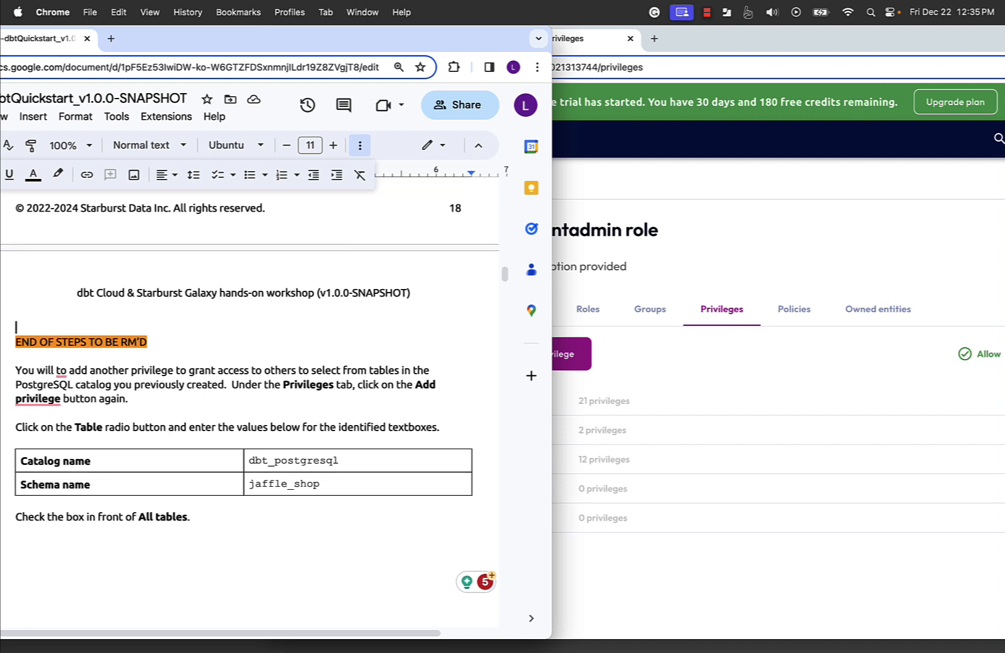
scroll(221, 371, down, 2)
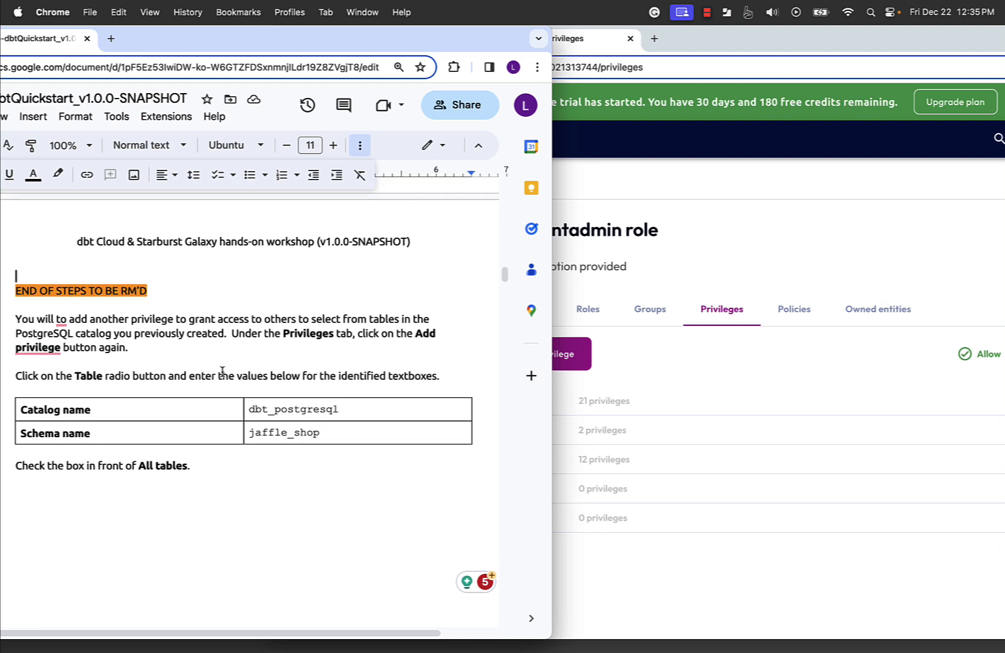
click(744, 282)
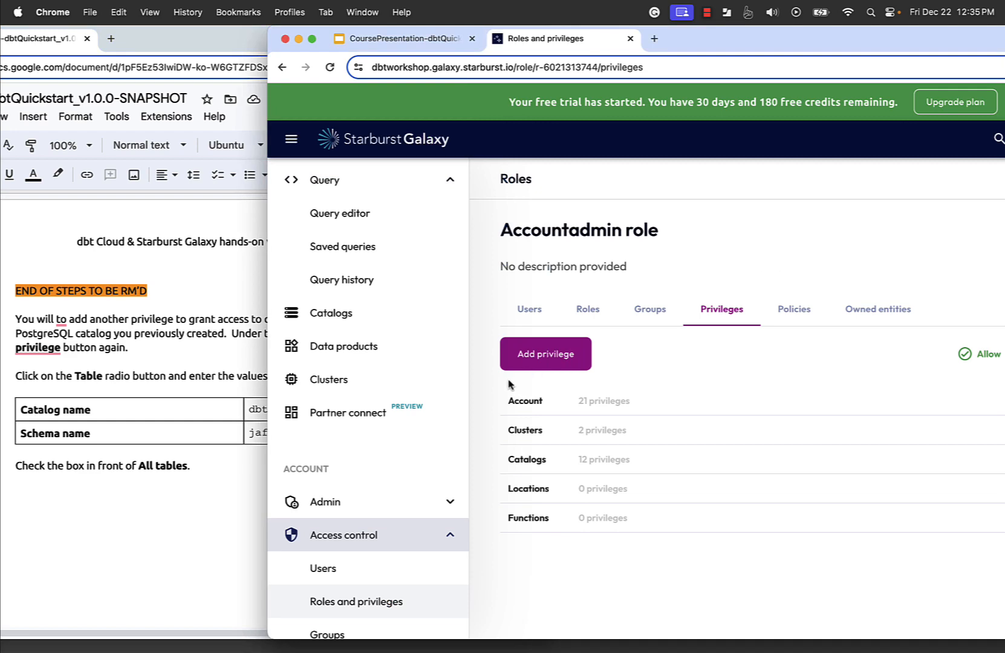
click(532, 363)
click(154, 529)
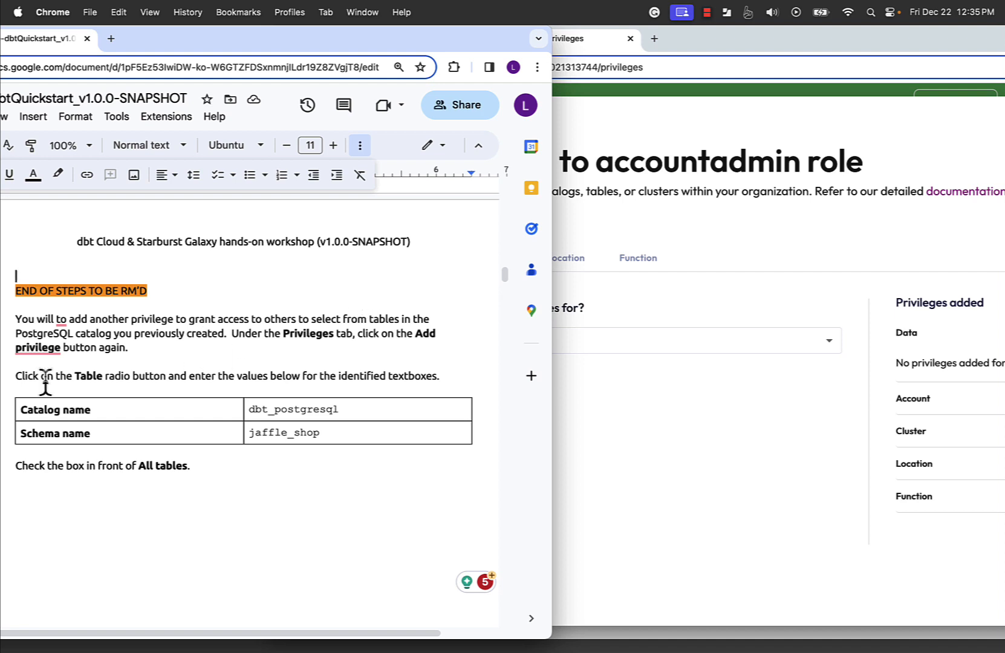
click(561, 526)
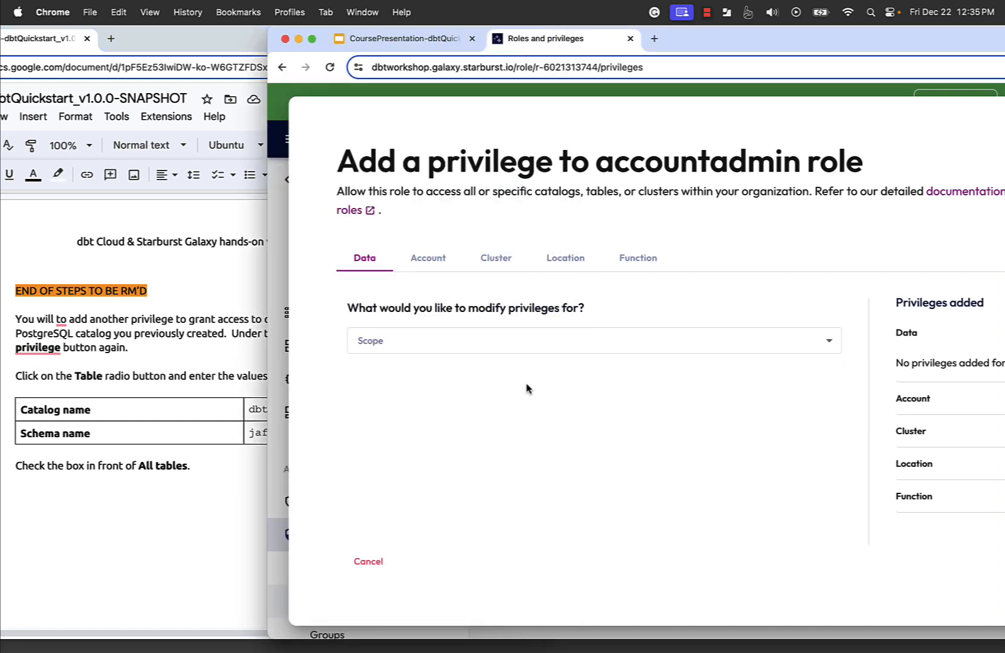
click(175, 559)
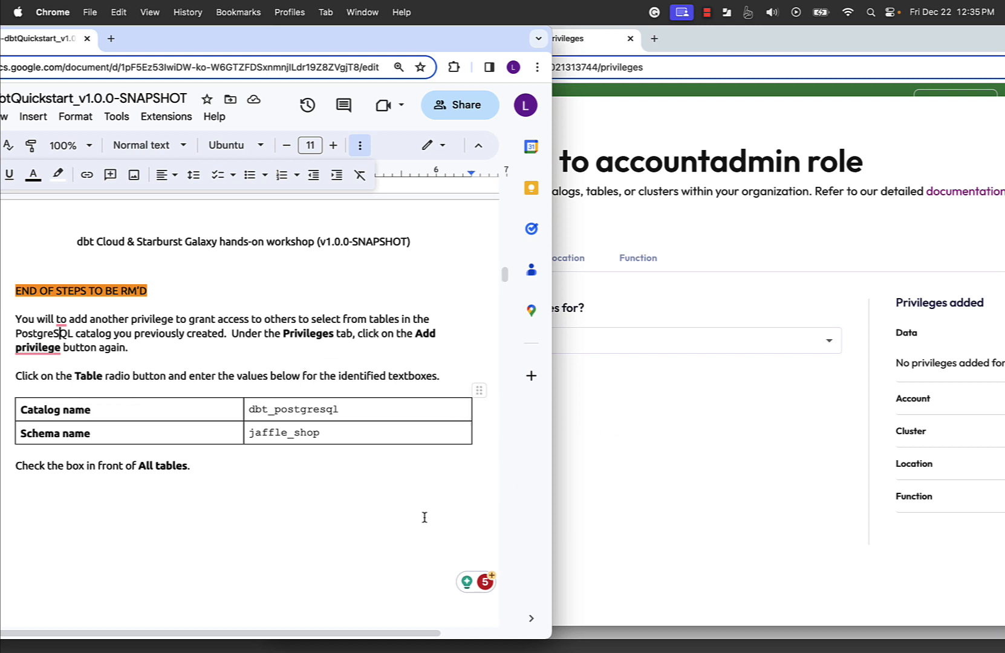
scroll(349, 545, down, 3)
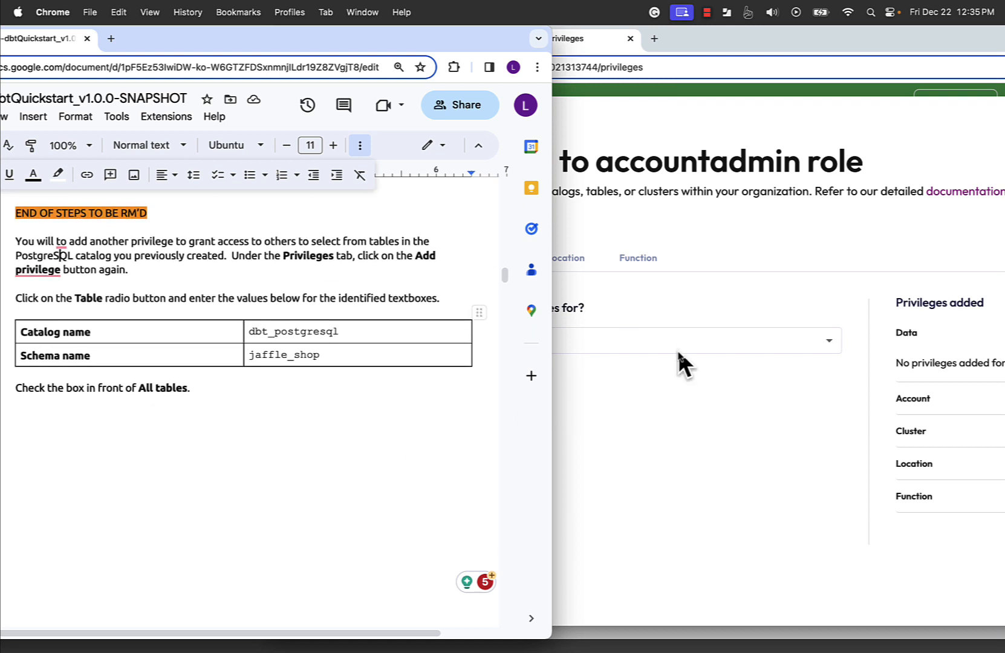
click(669, 443)
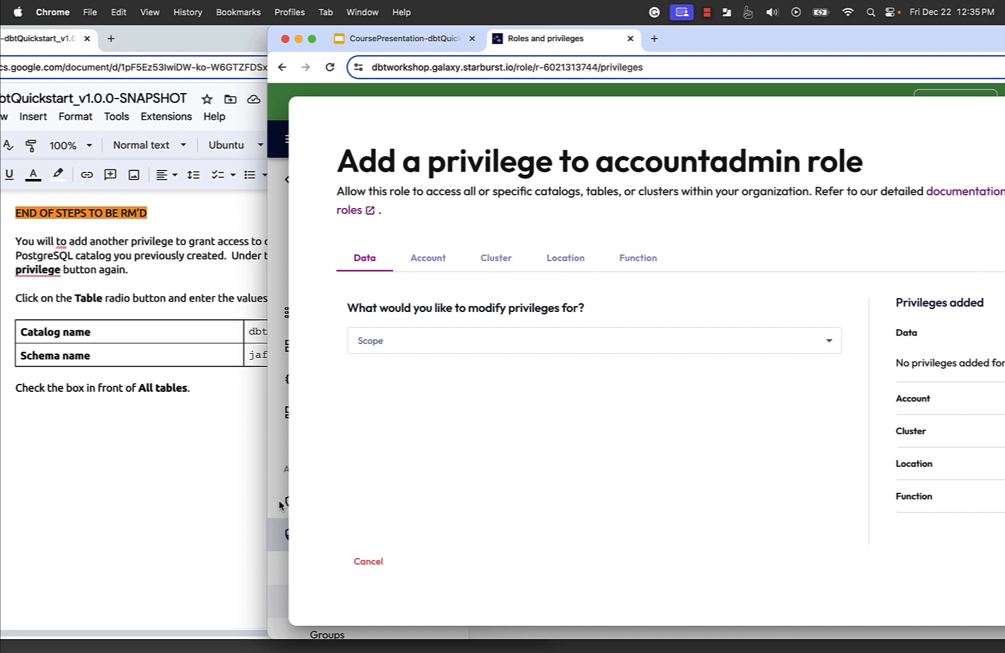
In the lab guide, replace "Table radio button" with "DATA tab" in the sentence introducing the catalog and schema values
click(61, 255)
double_click(88, 298)
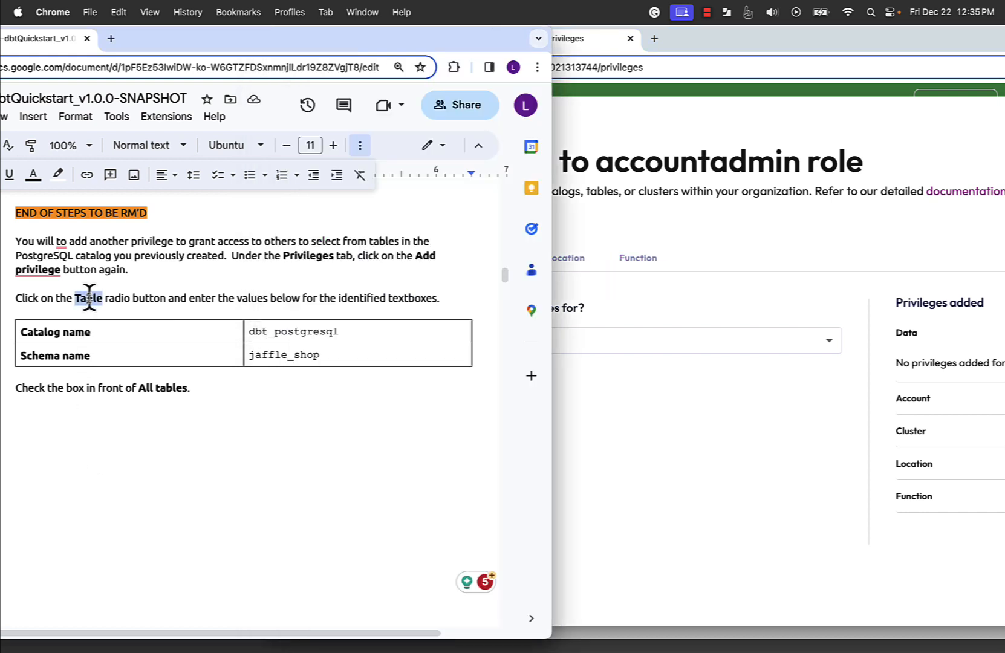
text(DATA)
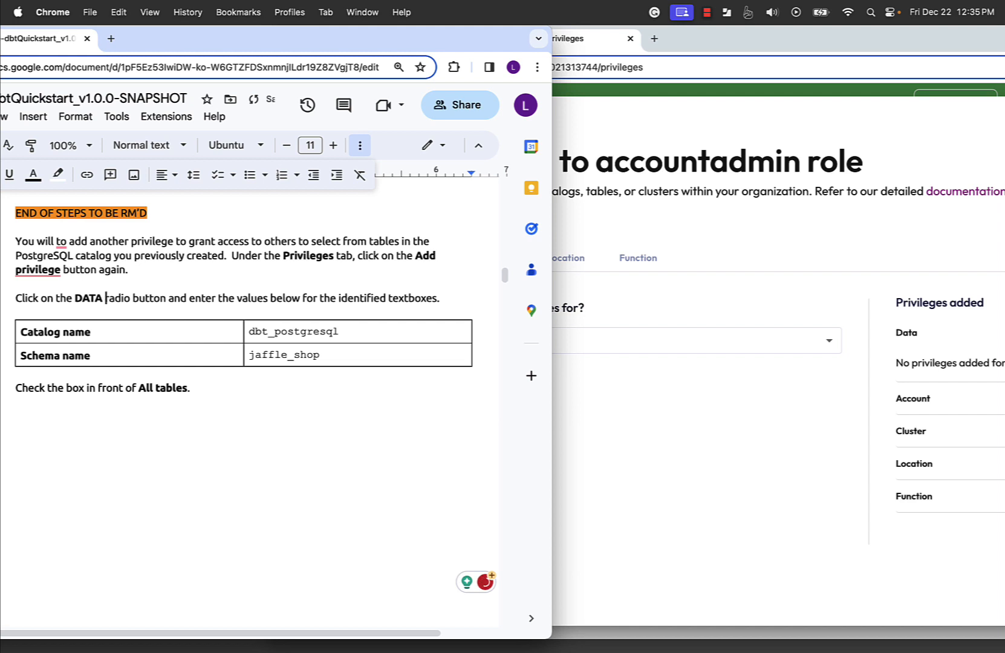
drag(106, 298, 168, 298)
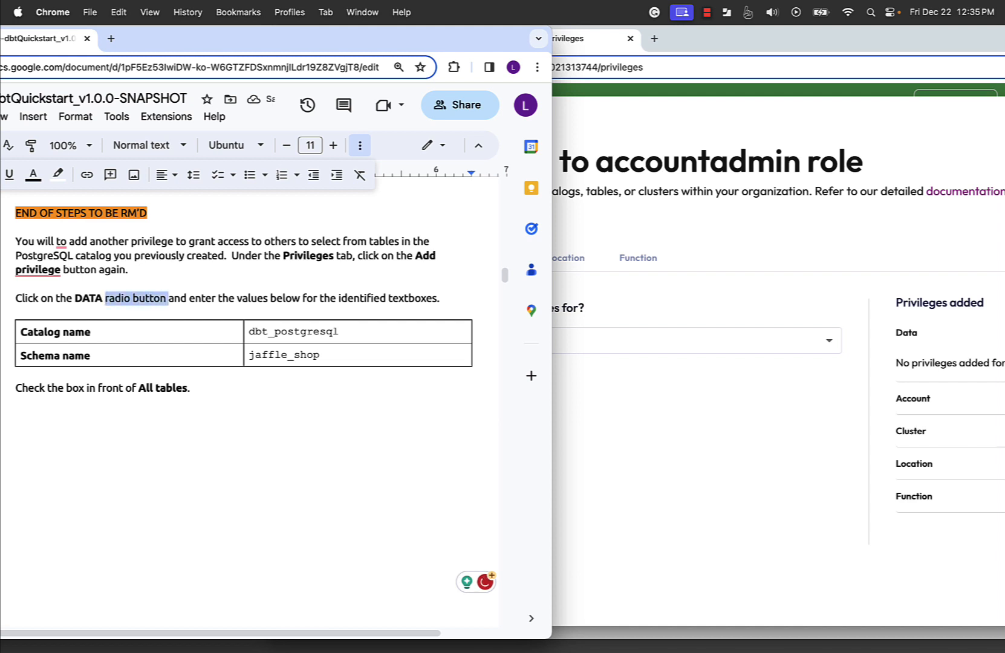
text(tab)
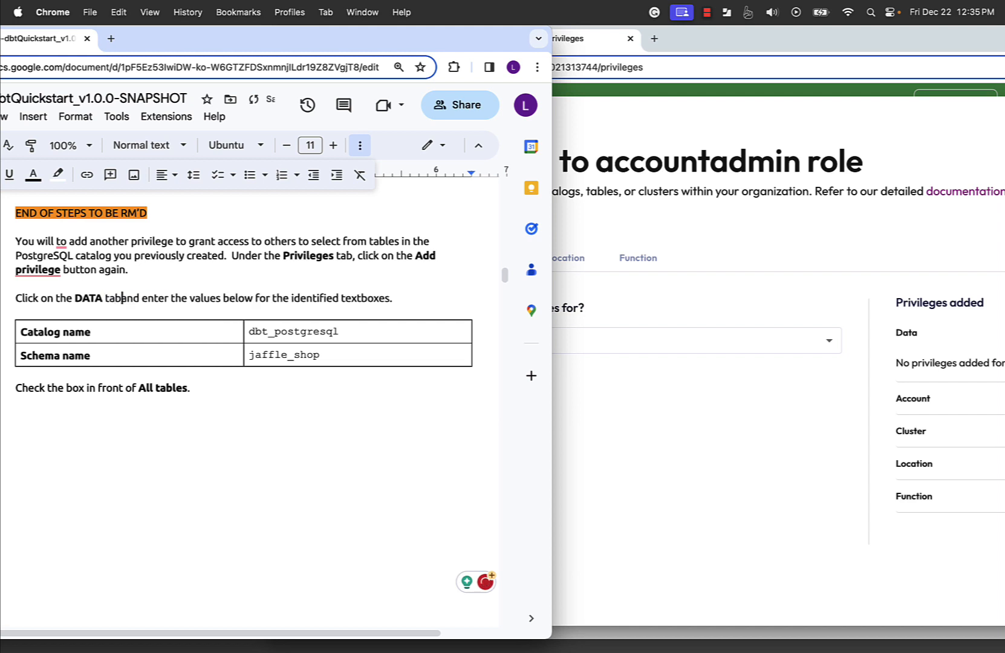
Set the new privilege's scope to the jaffle_shop schema of the dbt_postgresql catalog, checking the values in the lab guide
click(592, 509)
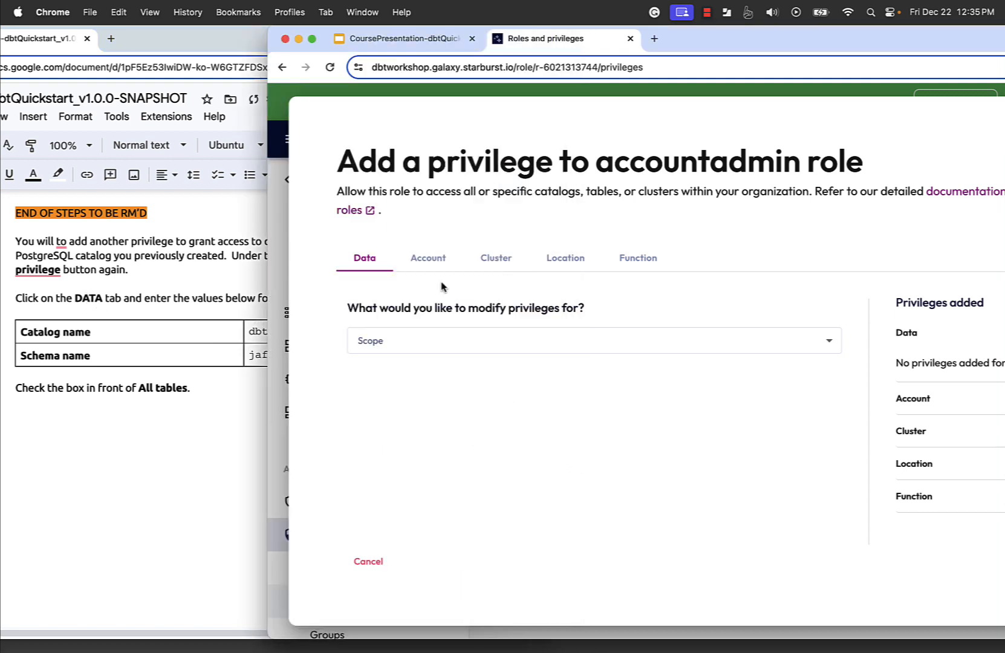
click(411, 336)
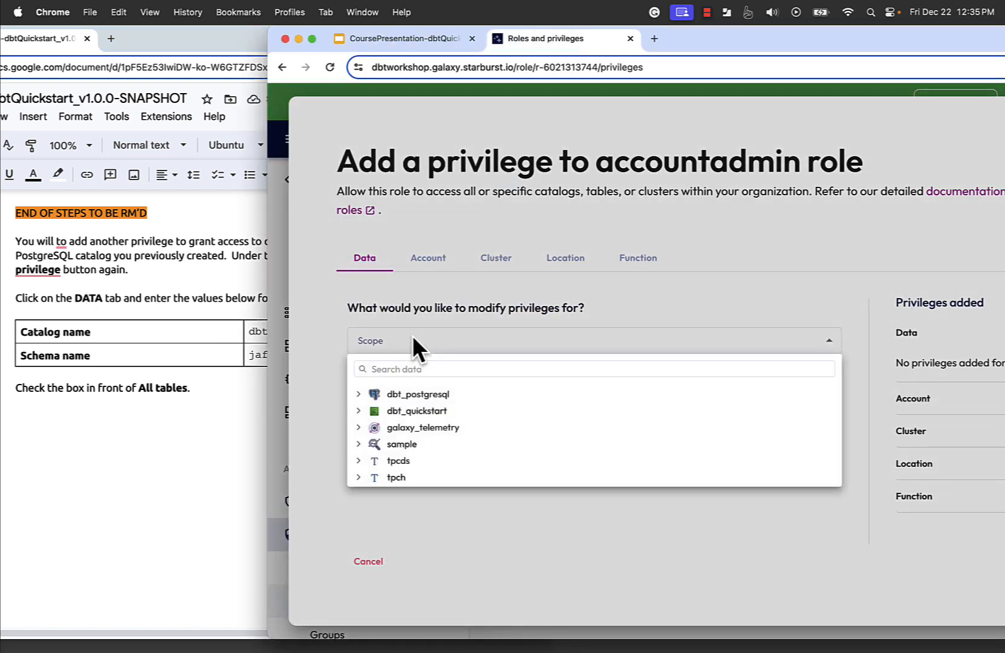
click(209, 431)
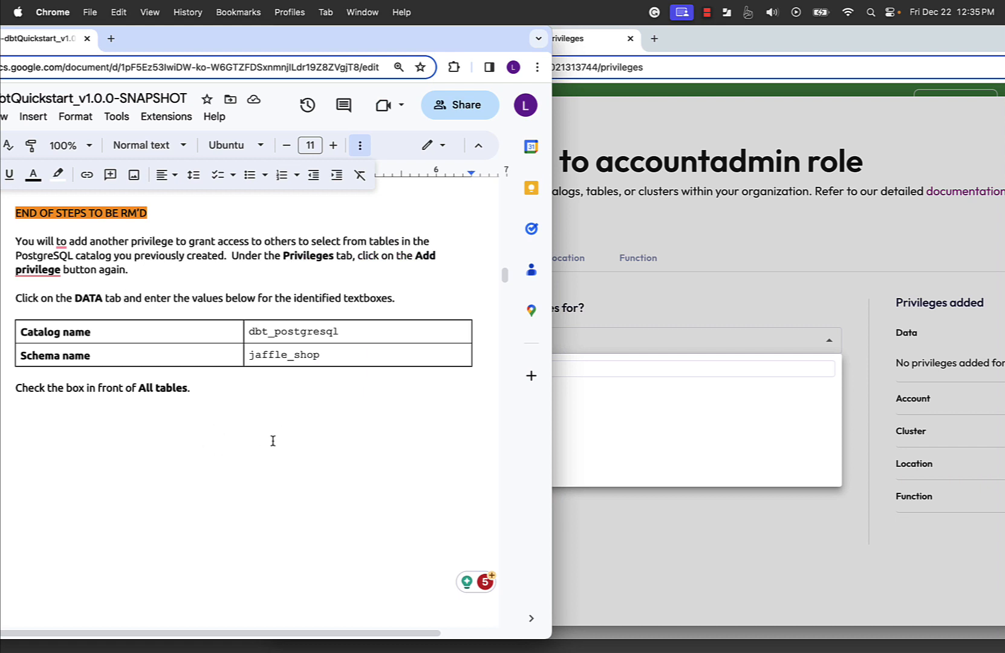
click(618, 440)
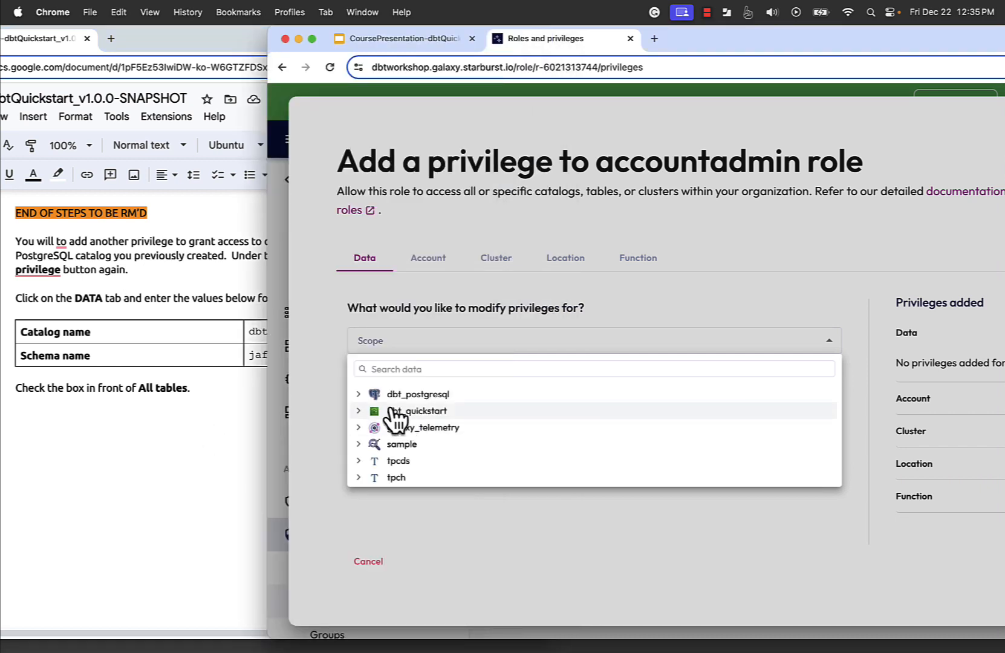
click(359, 394)
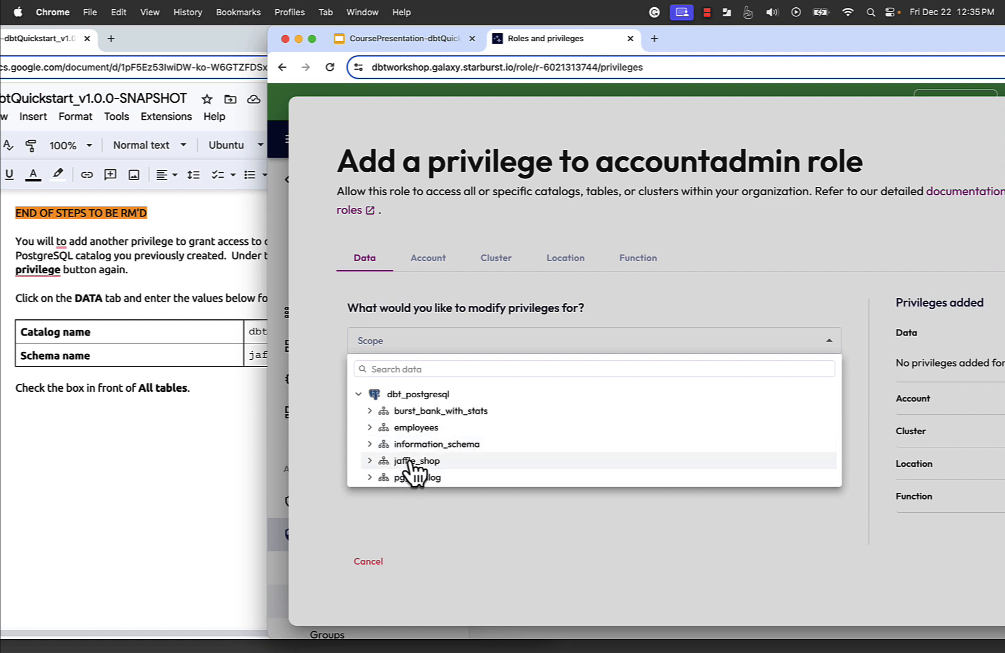
click(416, 461)
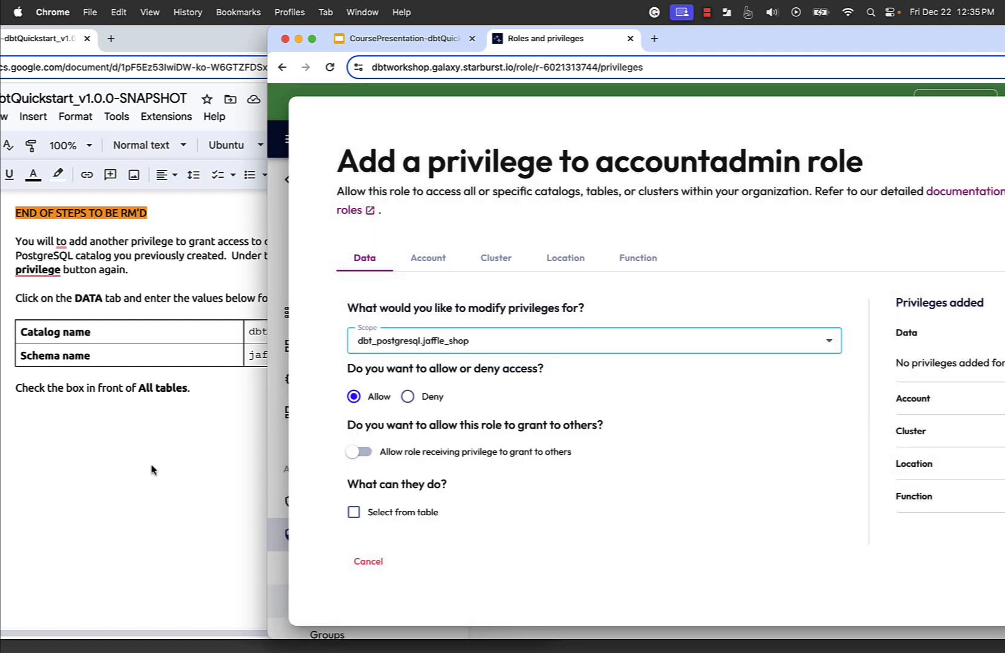
click(706, 12)
click(725, 51)
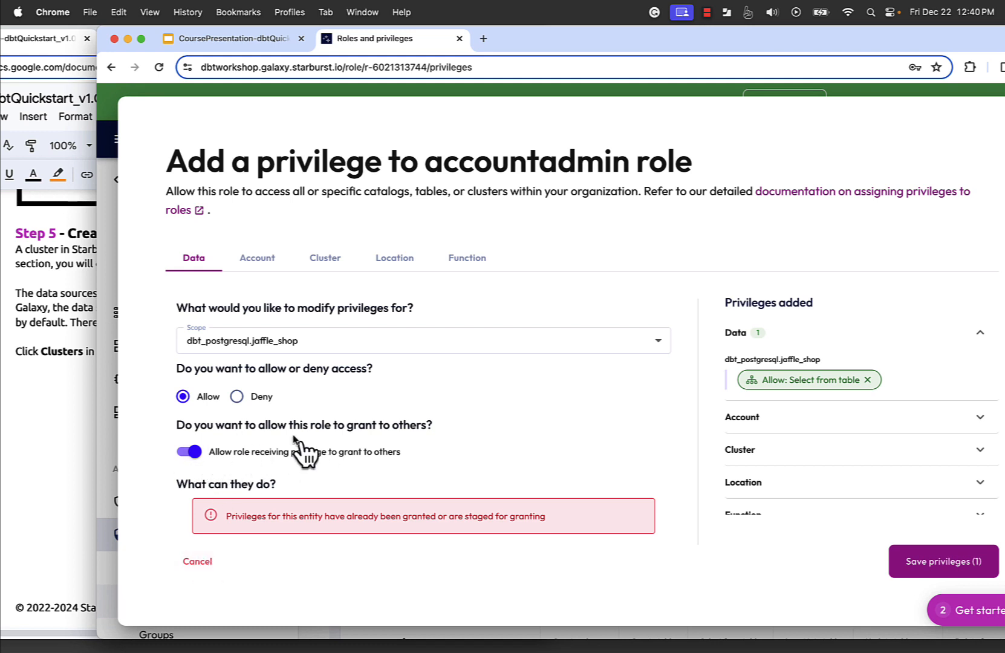
Cancel adding the dbt_postgresql.jaffle_shop privilege to the accountadmin role
click(198, 565)
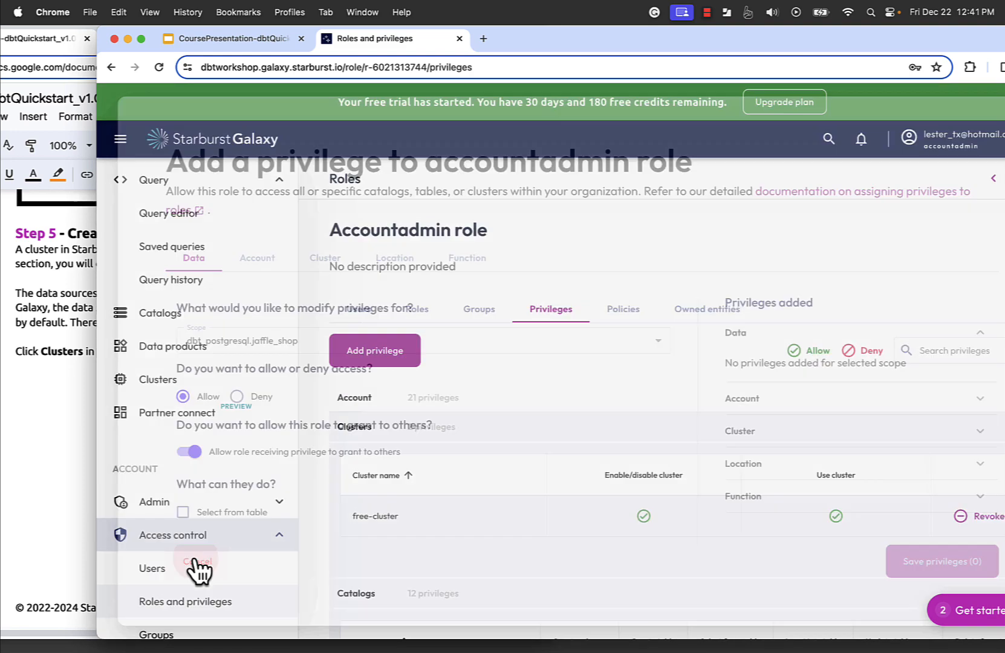
Following Step 5 of the lab guide, go to Clusters and start creating a new cluster
click(40, 426)
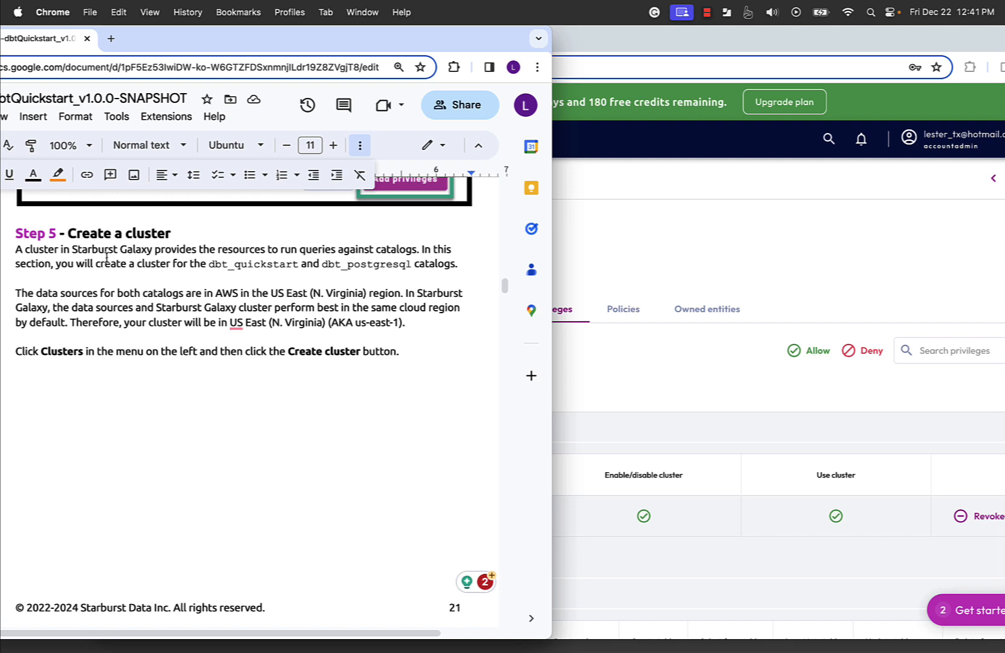
scroll(94, 255, down, 1)
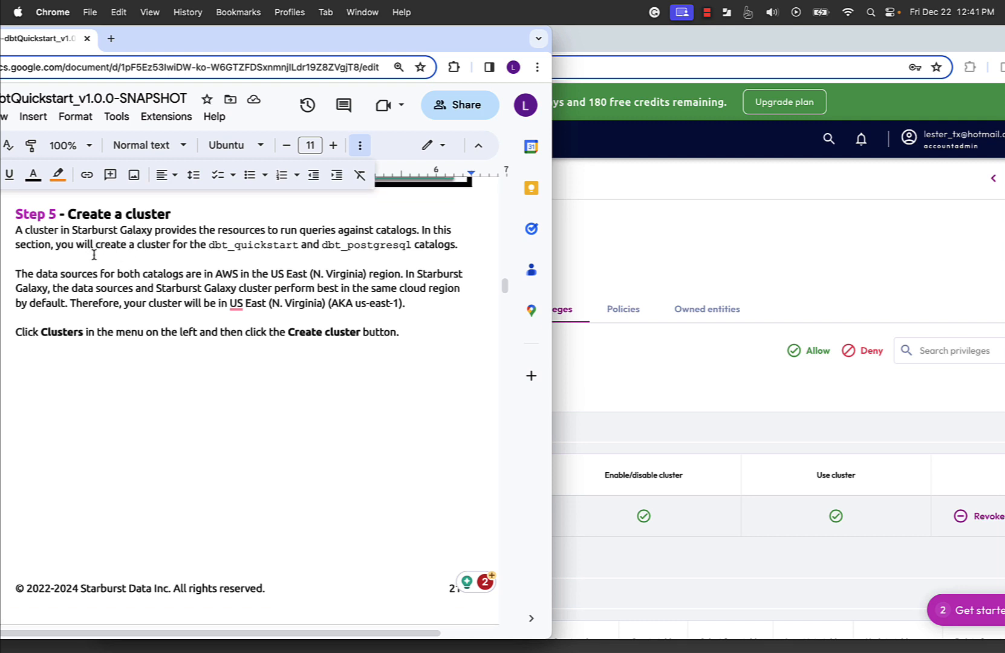
click(672, 195)
click(117, 387)
click(32, 396)
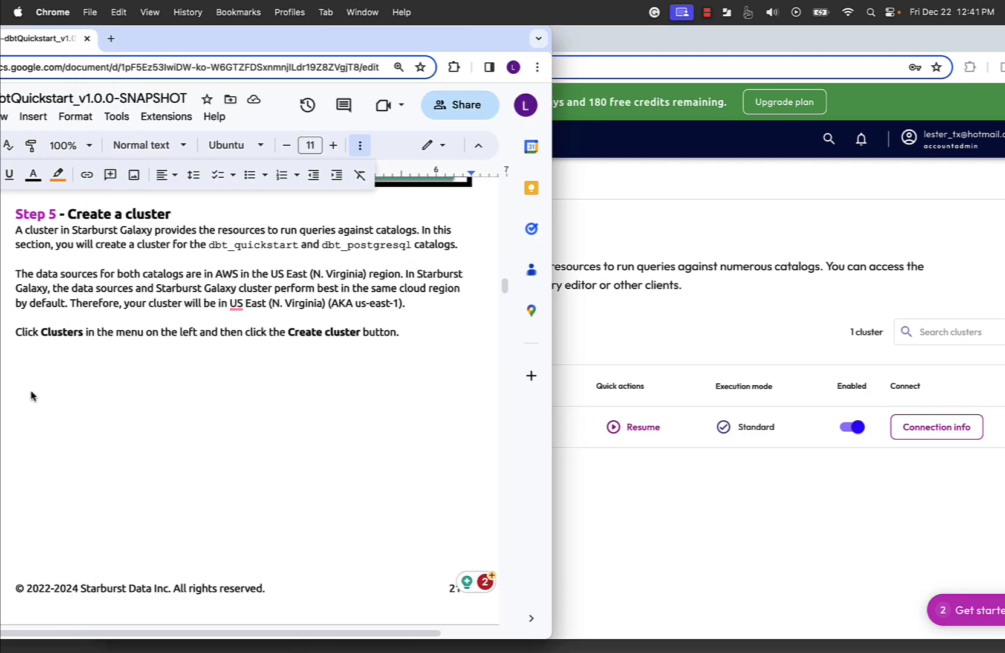
click(634, 236)
click(396, 336)
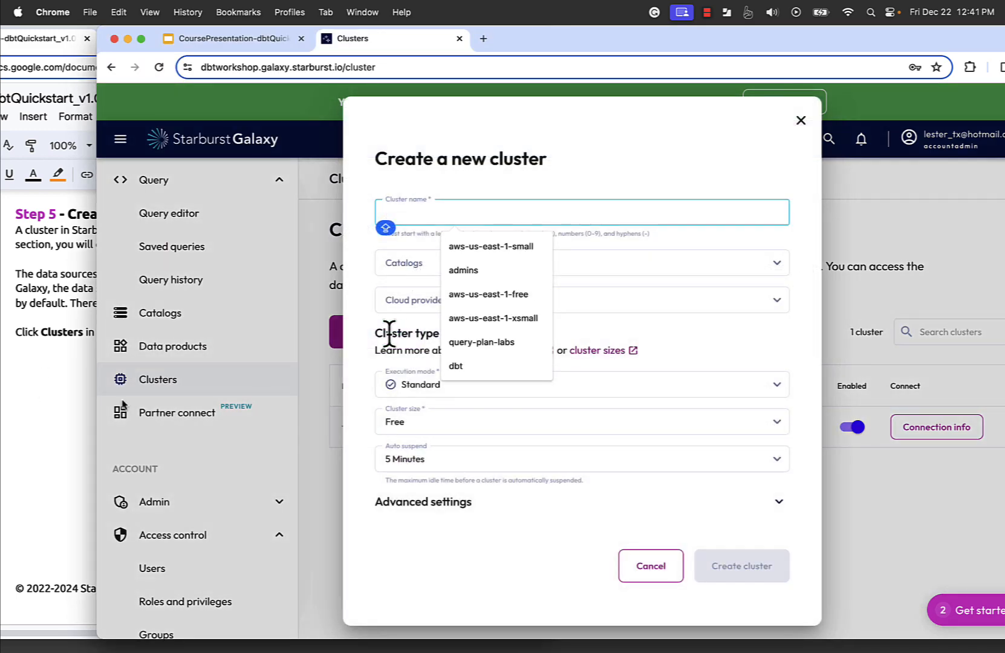
Name the new cluster dbt, as given in the lab guide
click(53, 434)
scroll(297, 412, down, 15)
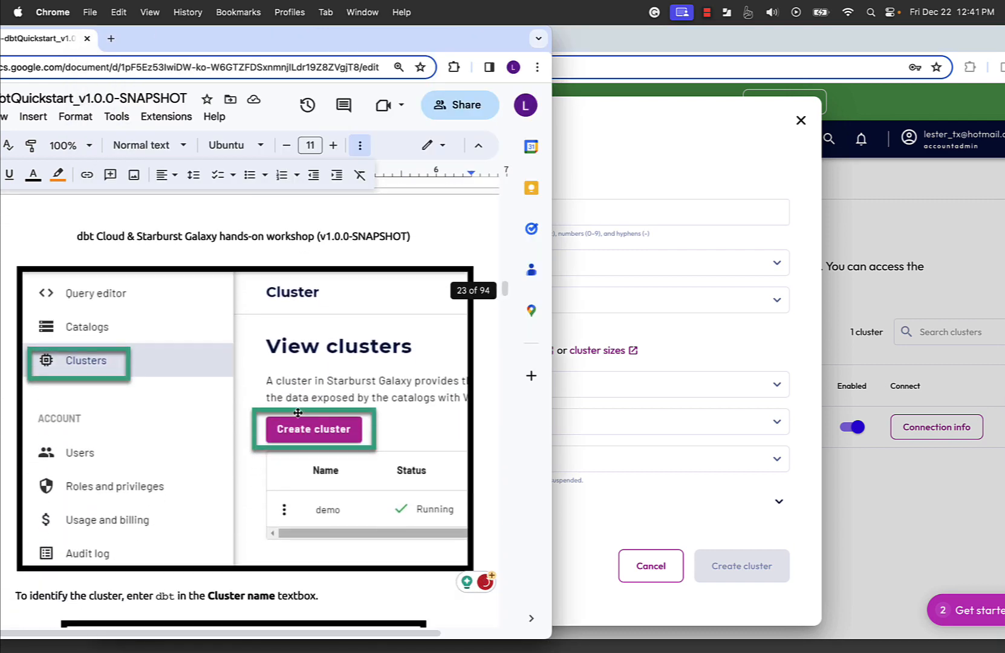
scroll(297, 412, down, 5)
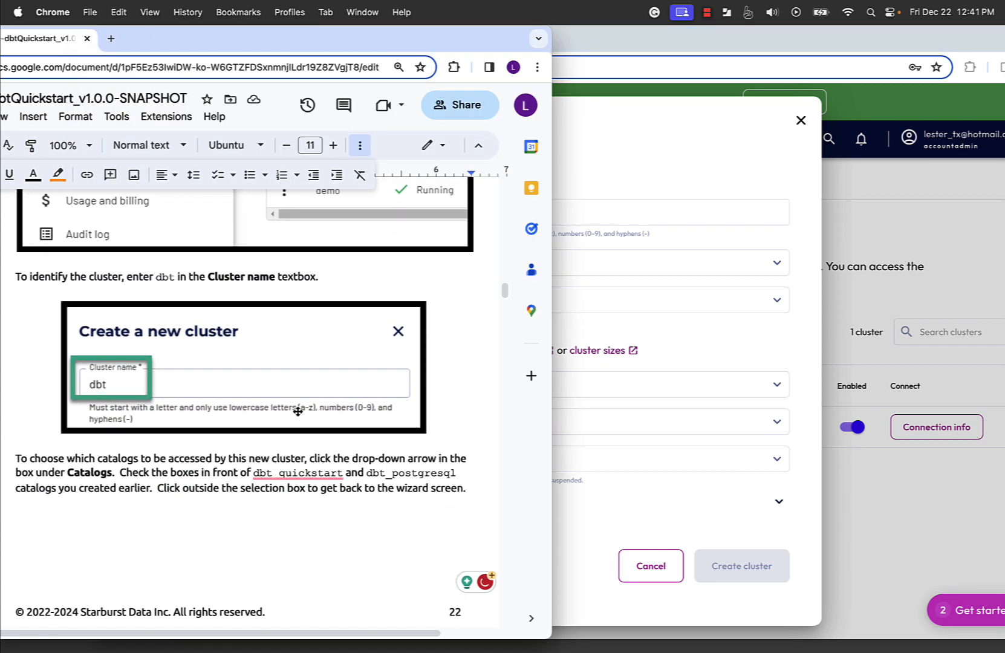
click(596, 143)
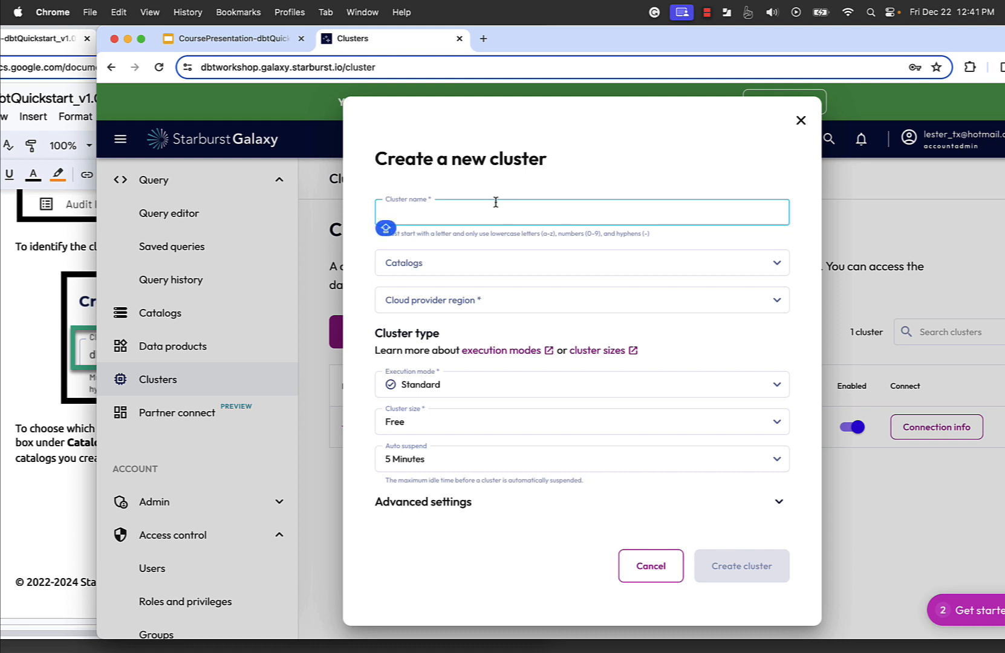
text(db)
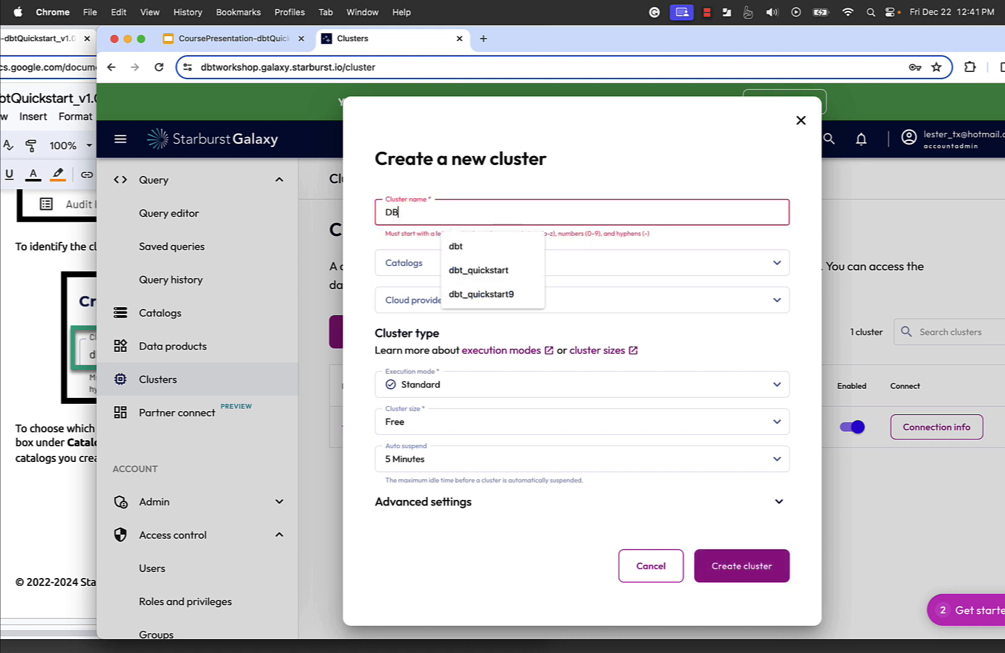
key(BackSpace)
text(bt)
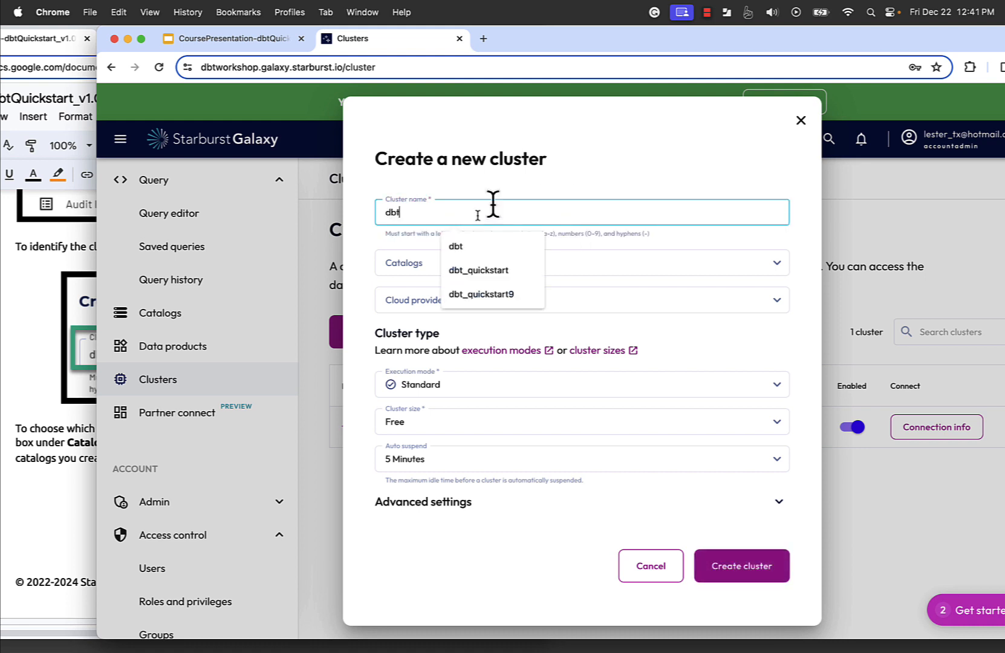
click(360, 303)
Select the dbt_quickstart and dbt_postgresql catalogs for the new cluster, following the lab guide
click(24, 489)
scroll(24, 489, down, 3)
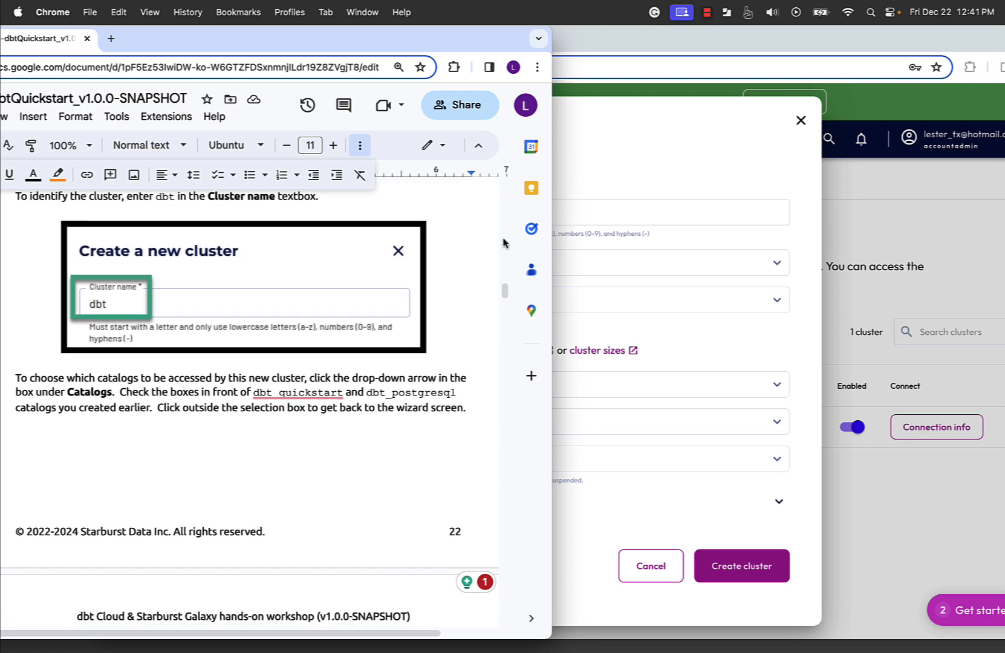
click(630, 161)
click(539, 262)
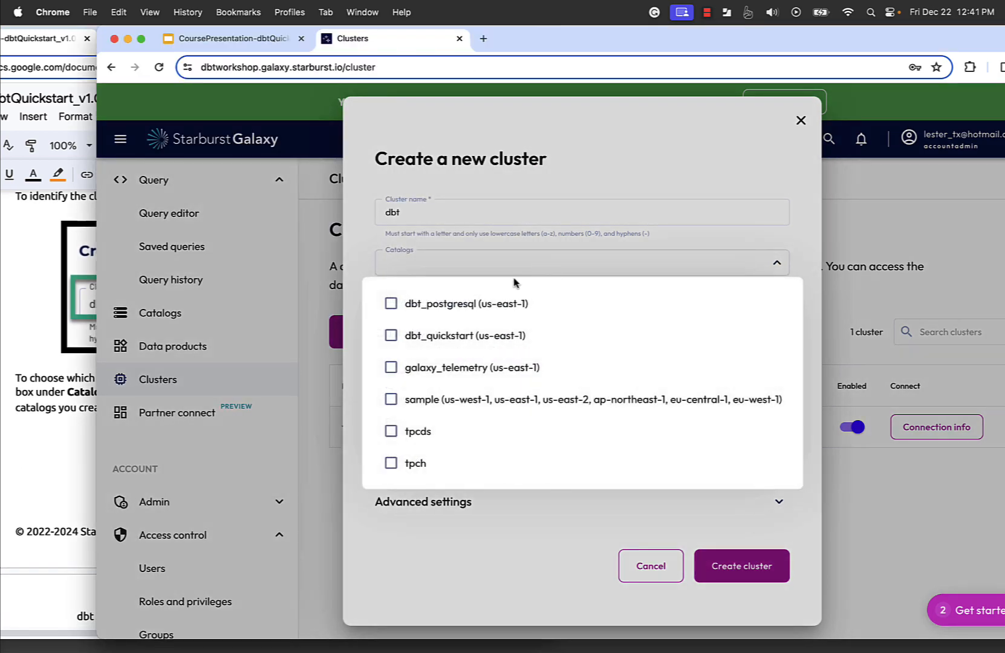
click(392, 335)
click(392, 310)
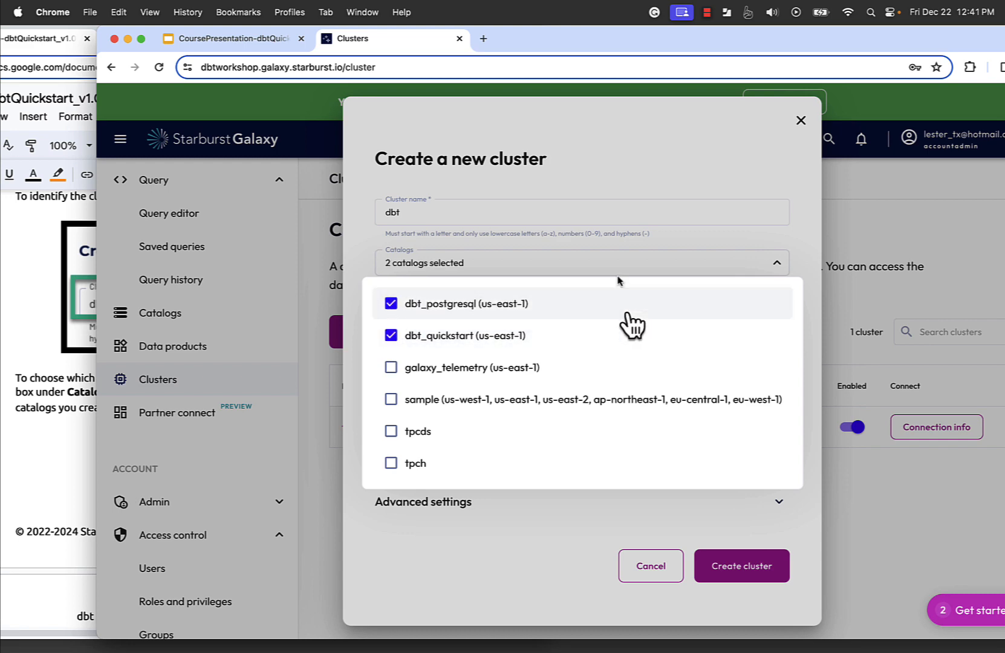
click(625, 190)
Following the lab guide, set the new cluster's cloud provider region to US East (N. Virginia)
click(29, 499)
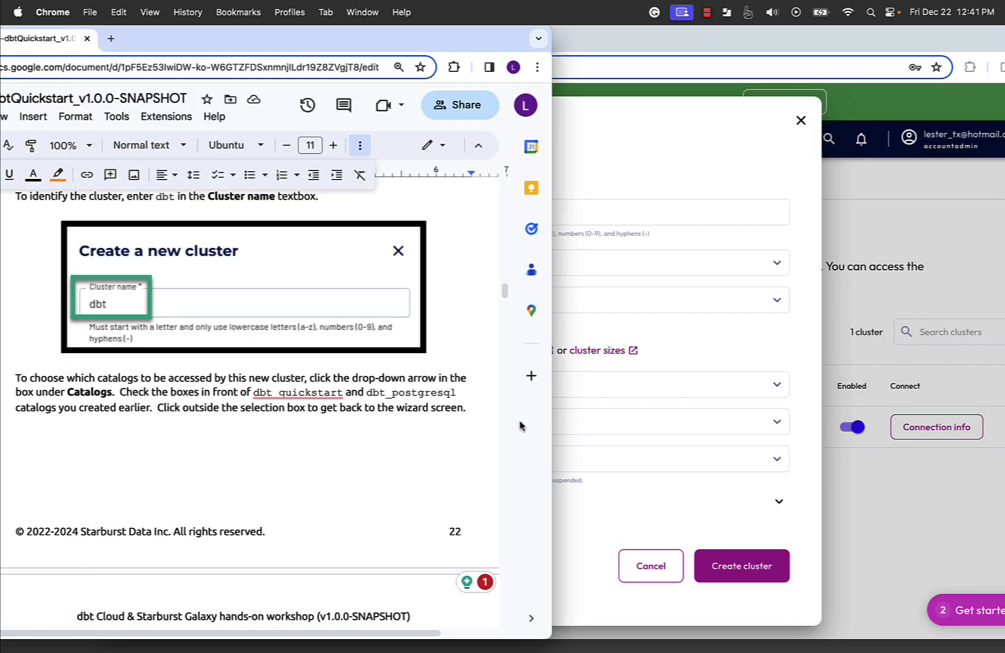
scroll(361, 456, down, 10)
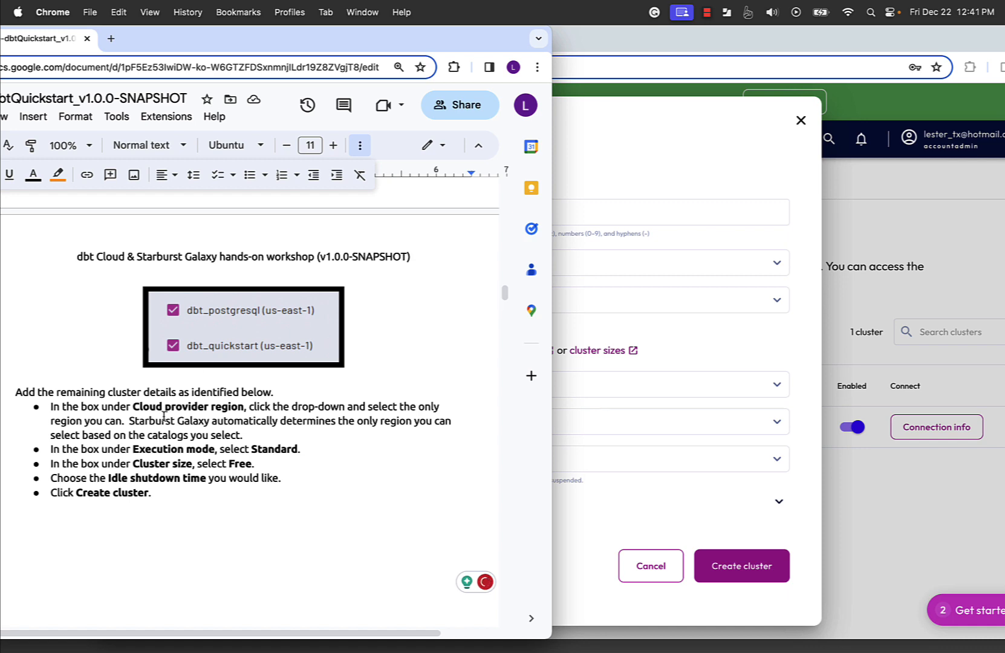
scroll(163, 416, down, 4)
click(594, 168)
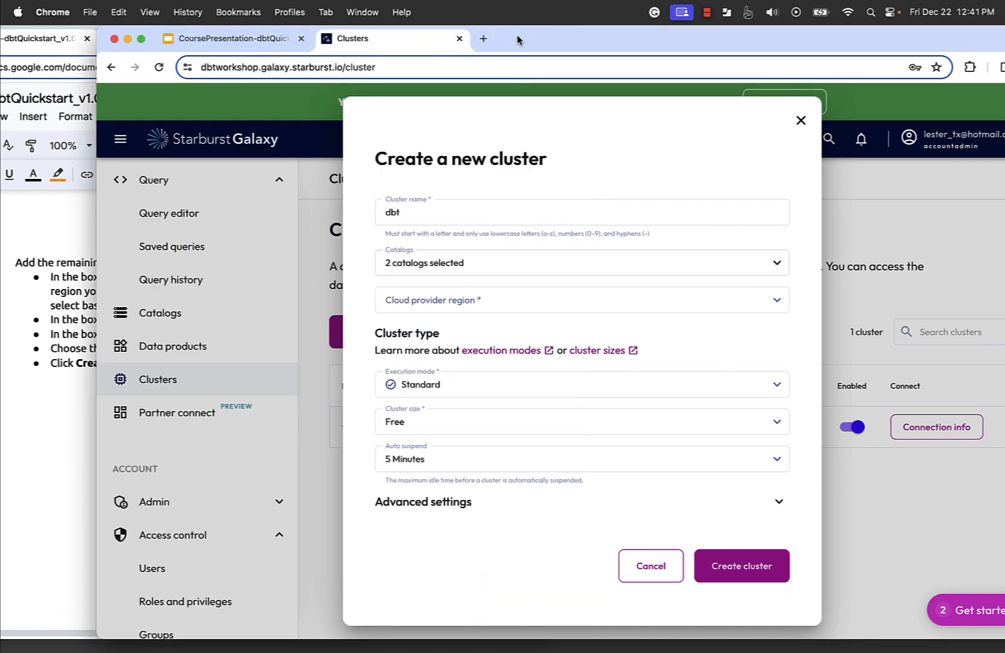
drag(518, 35, 727, 33)
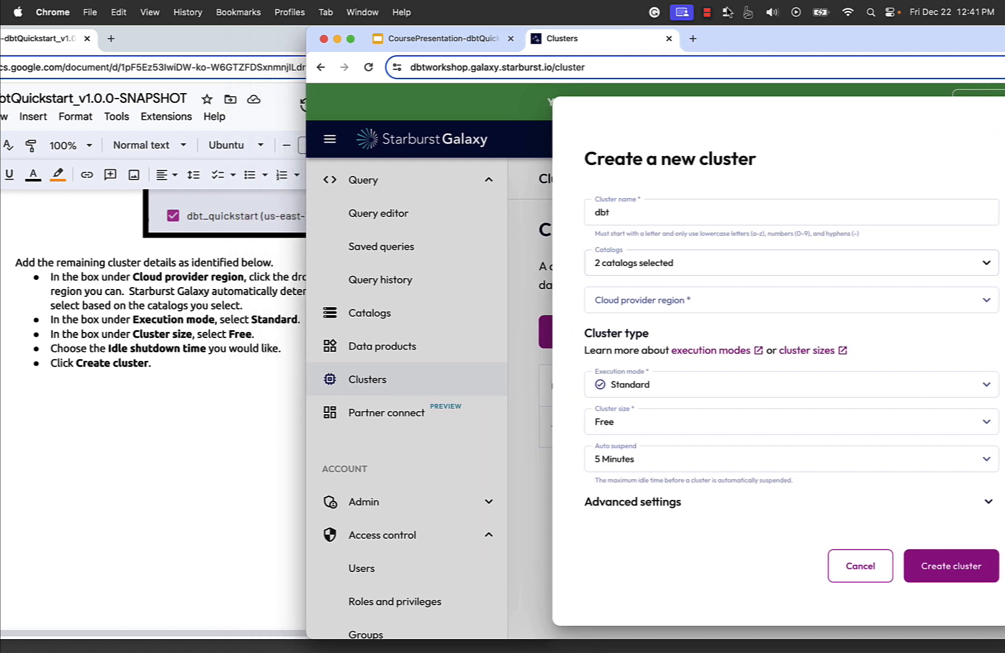
click(622, 301)
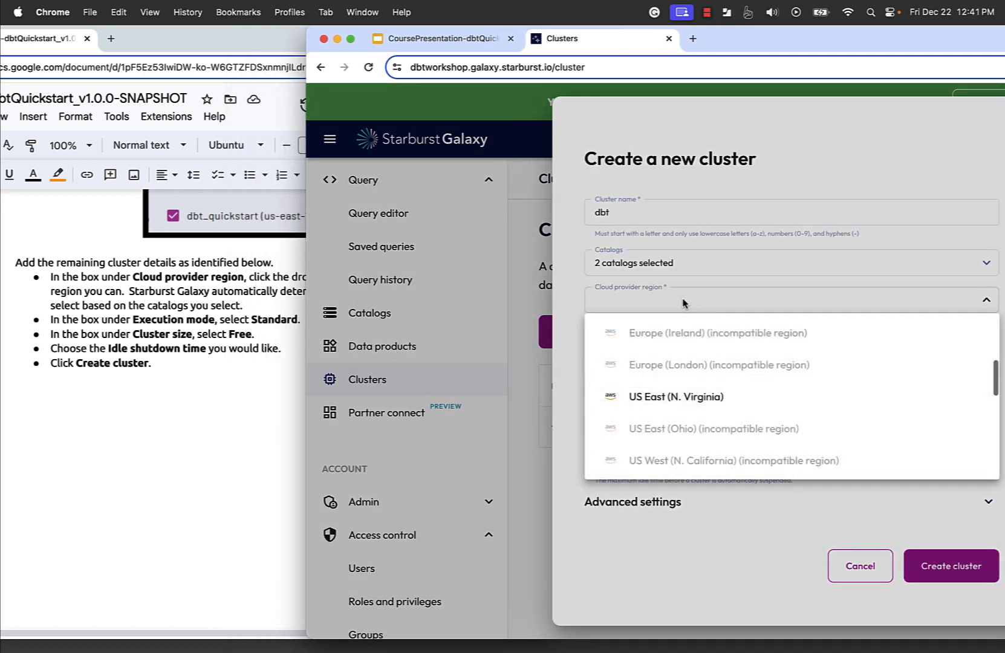
click(642, 399)
Set the cluster's auto suspend time to 1 Hour and create the dbt cluster, following the lab guide
click(84, 475)
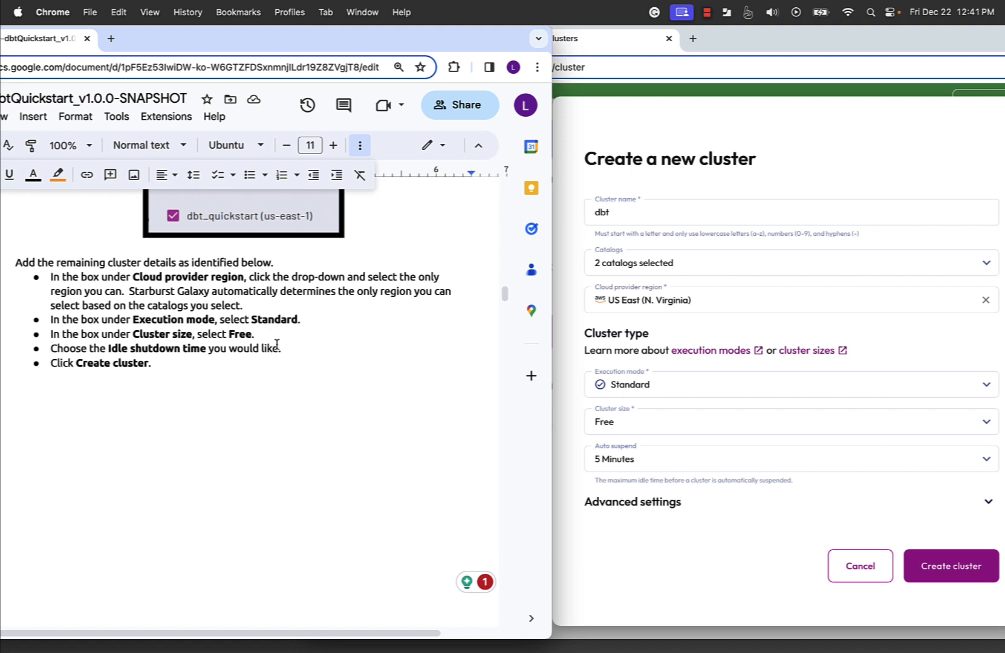
click(675, 567)
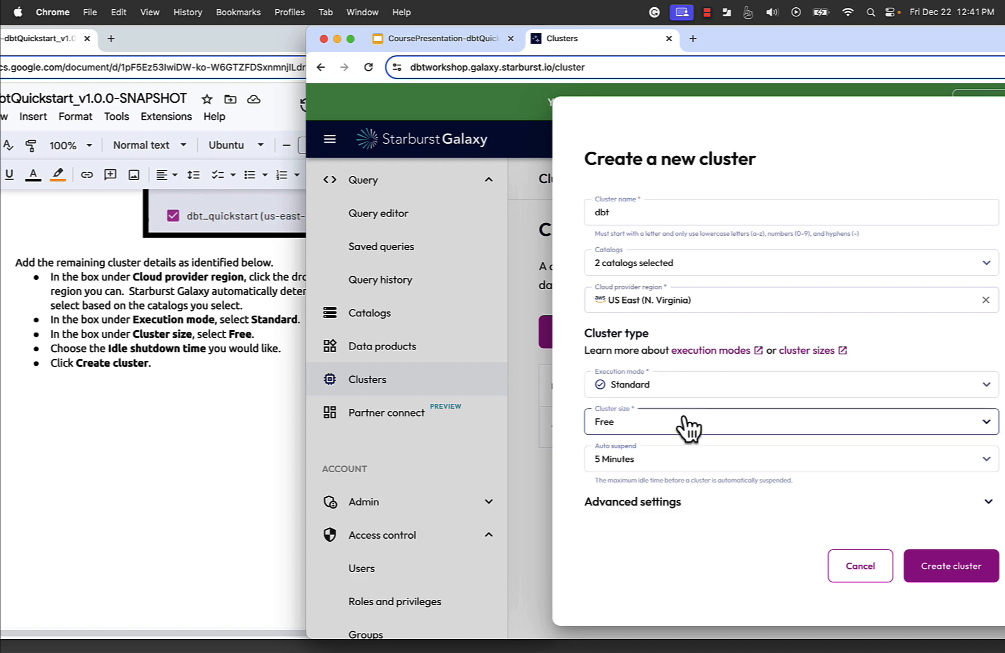
click(681, 461)
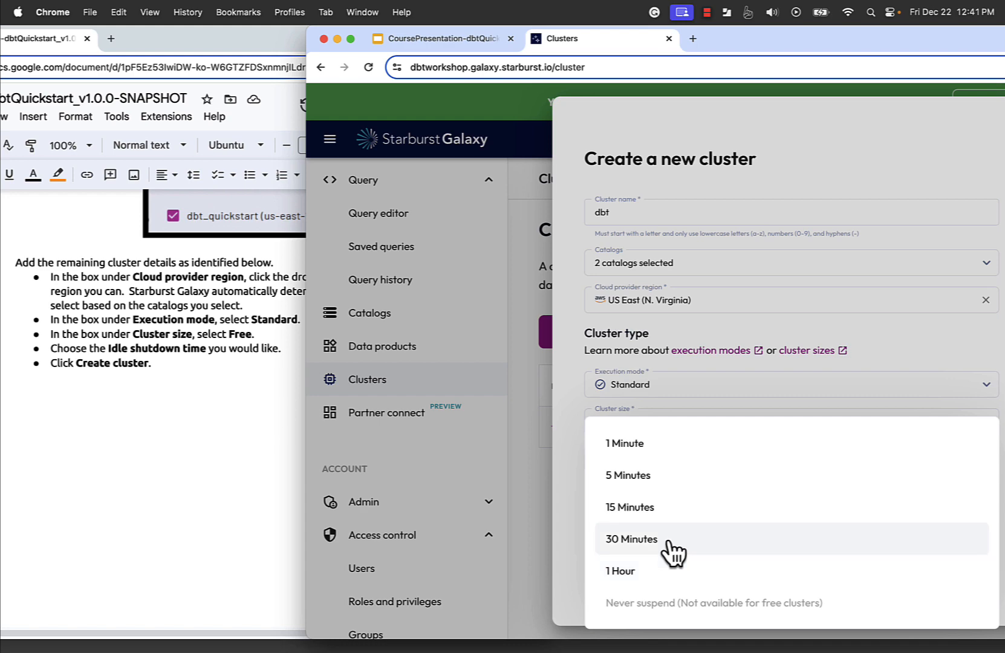
click(667, 572)
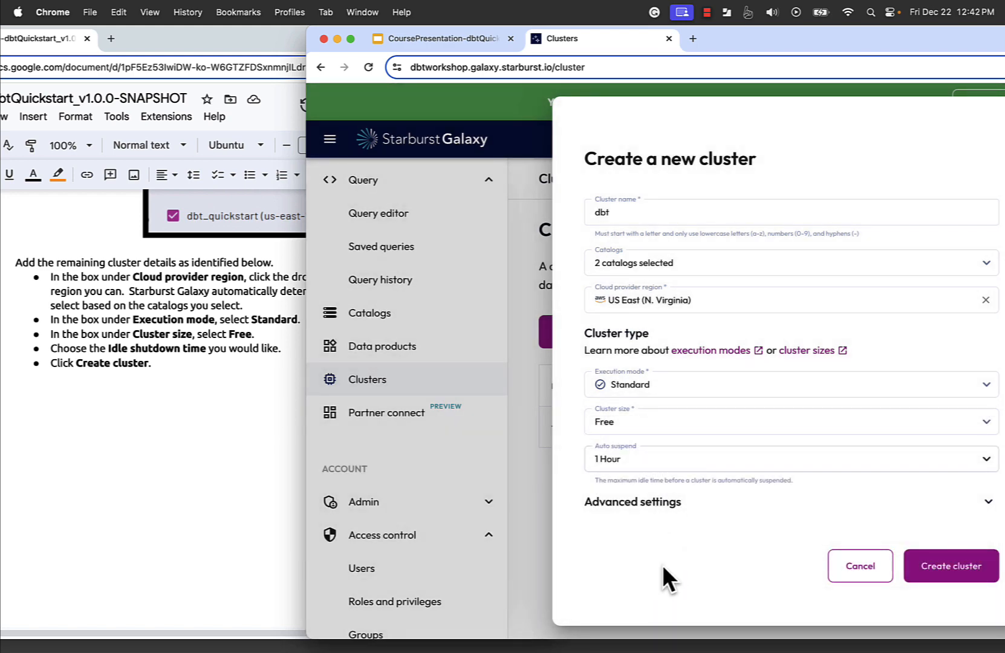
click(156, 489)
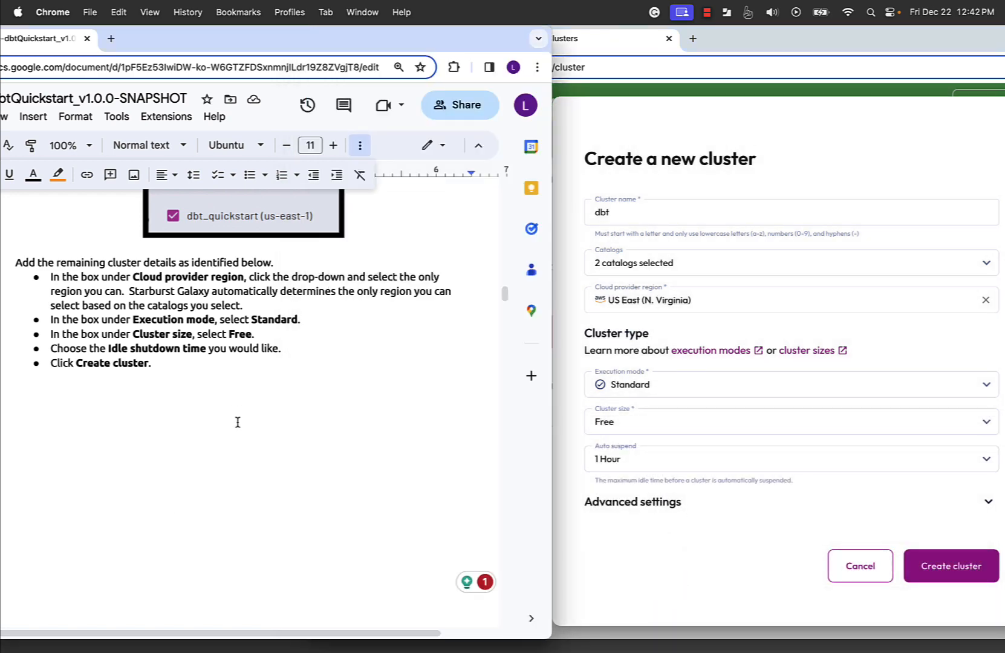
scroll(238, 422, down, 1)
click(953, 568)
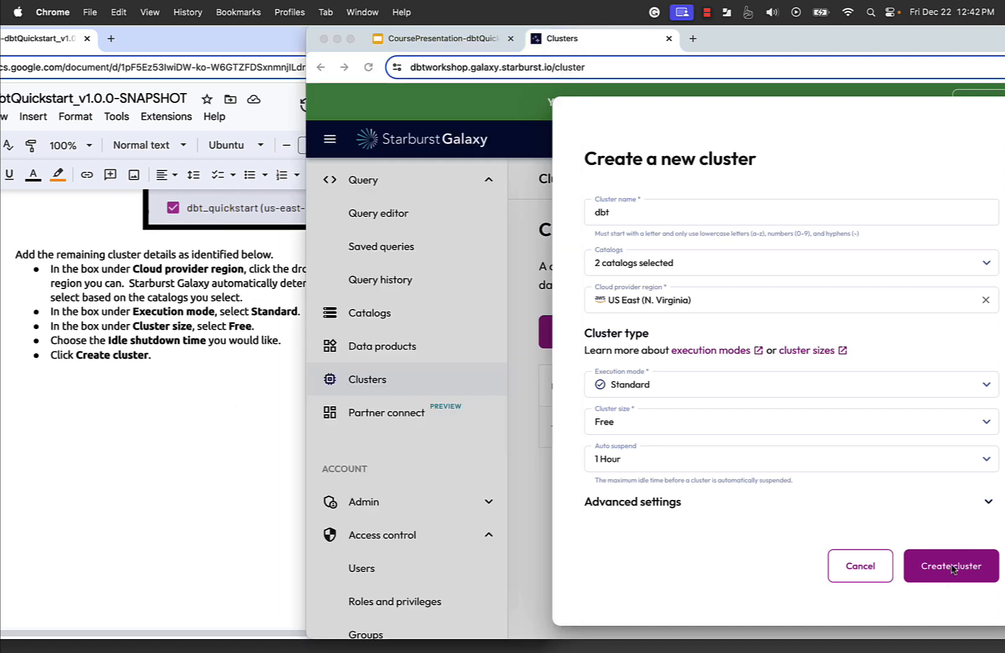
Review the lab guide's next pages on cluster startup and querying, and return to the cluster list to check the dbt cluster's status
click(240, 474)
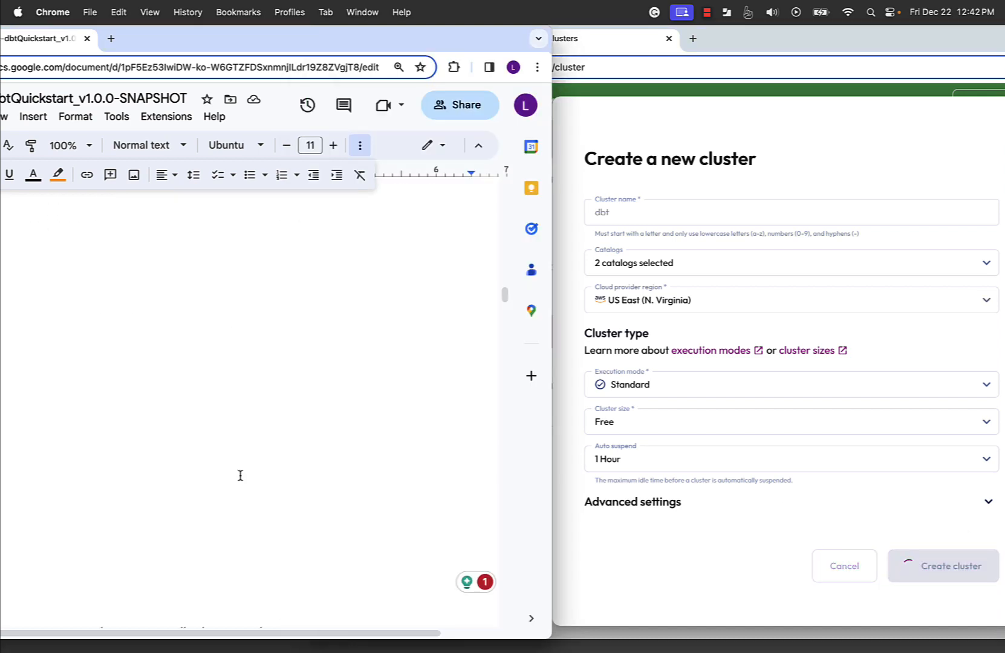
scroll(241, 476, down, 5)
scroll(241, 475, down, 10)
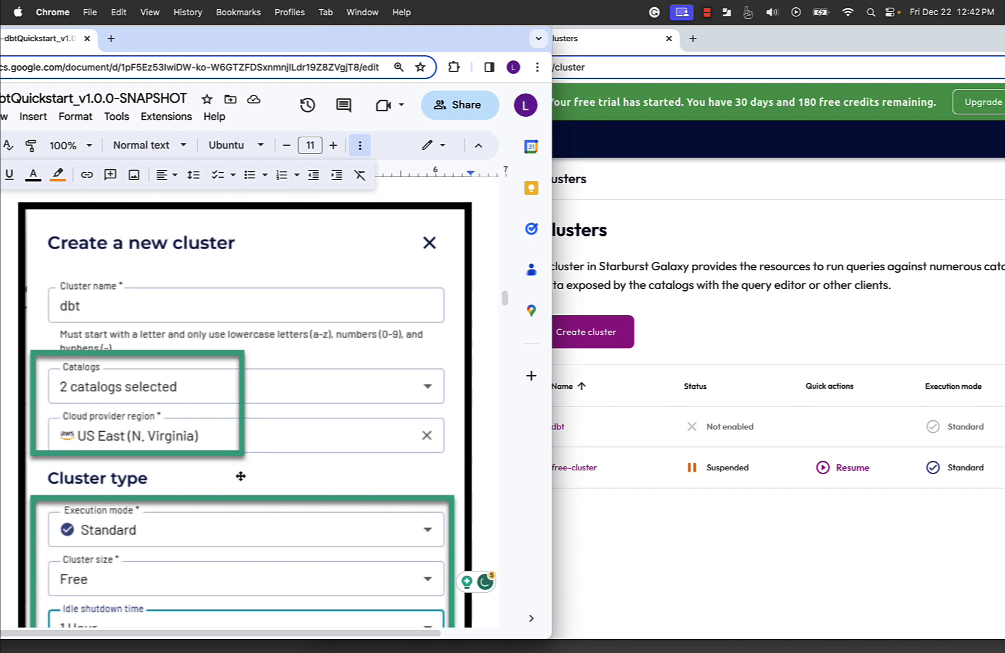
scroll(241, 476, down, 15)
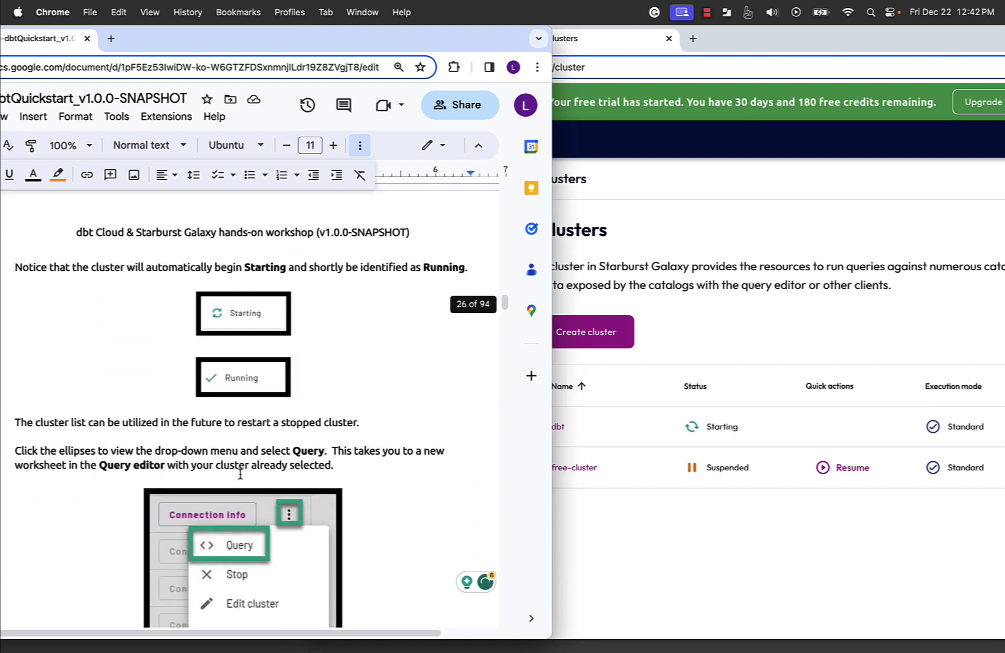
click(607, 519)
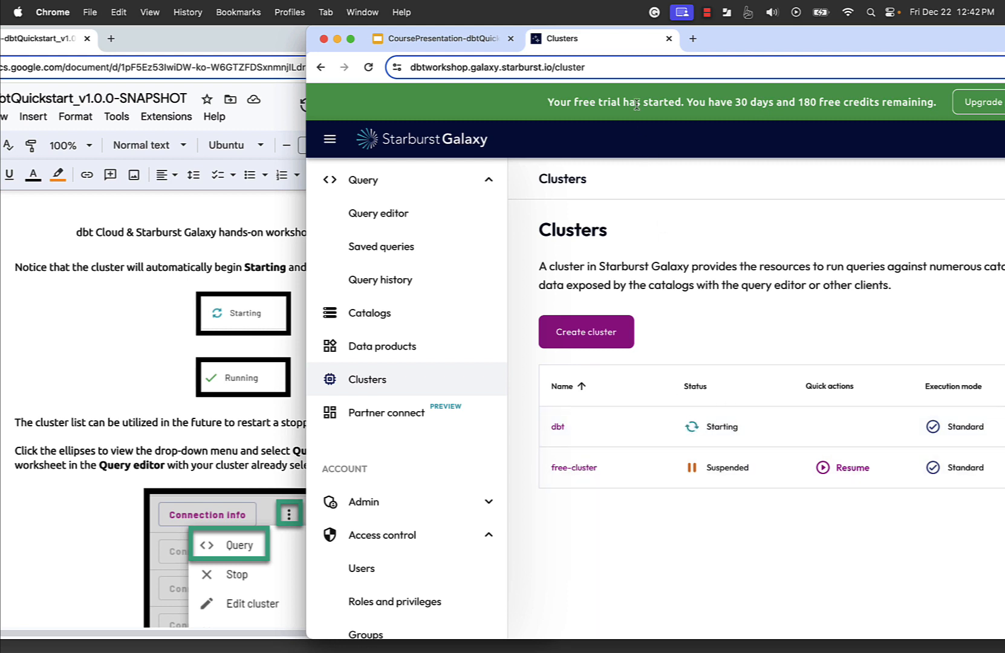
click(707, 12)
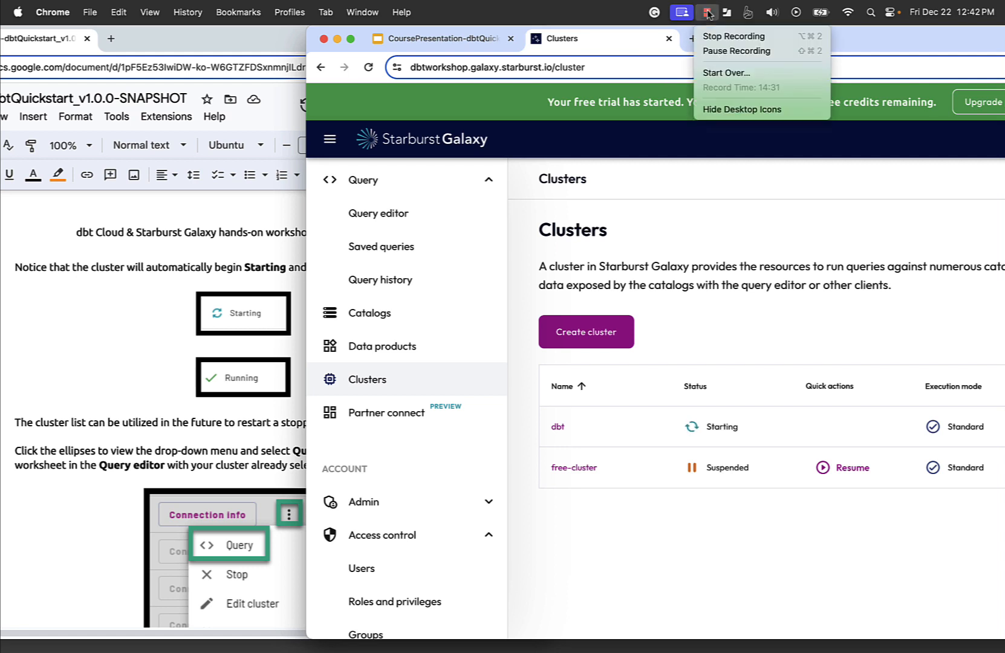
click(719, 52)
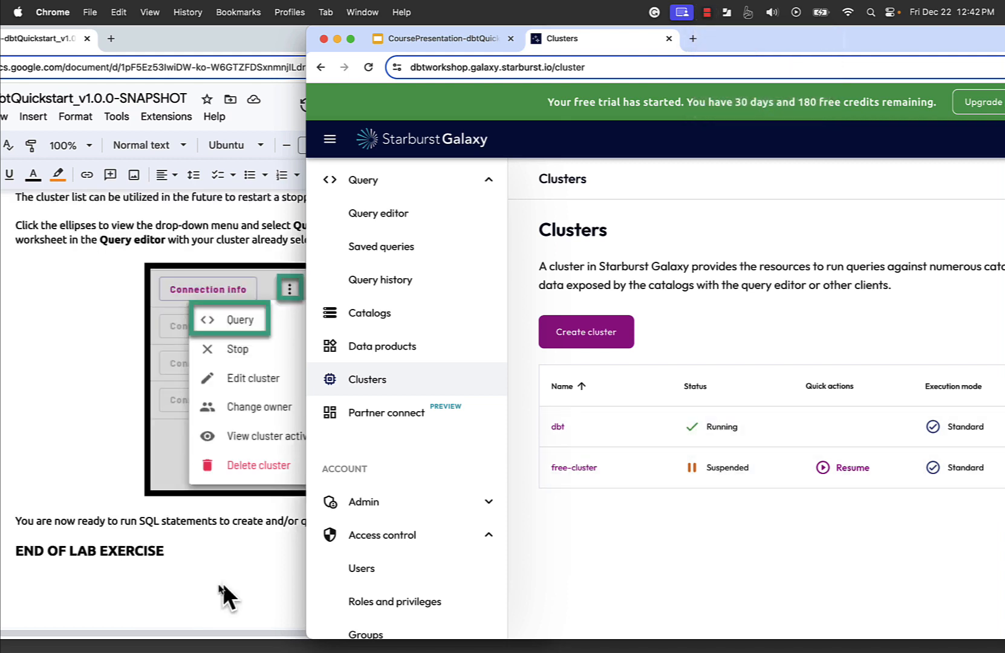
Following the lab guide, open a new query editor worksheet from the dbt cluster's options and view the selected cluster's details
click(214, 591)
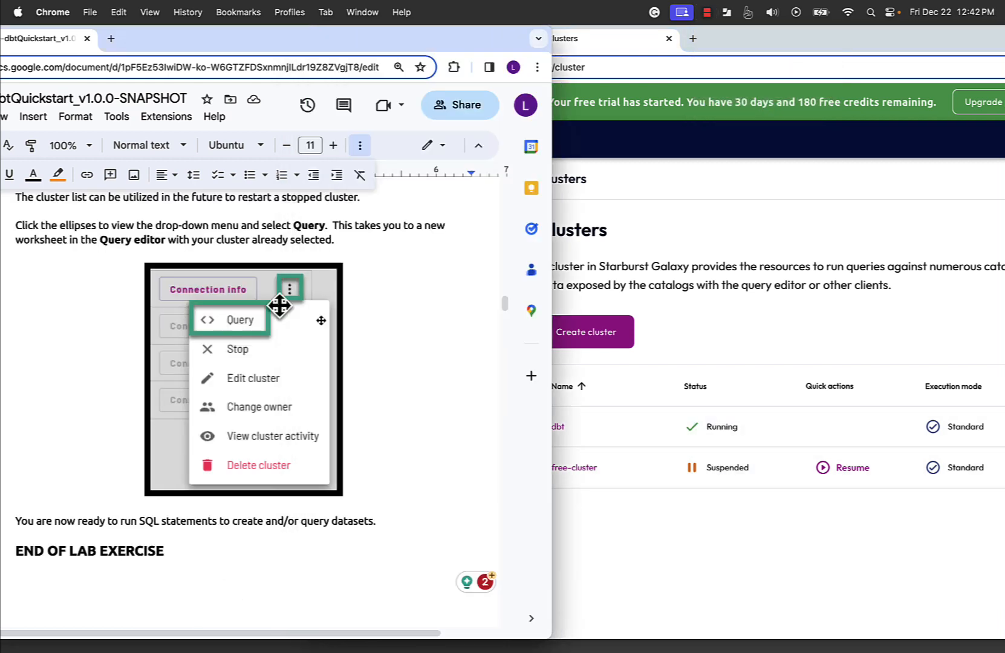
click(693, 542)
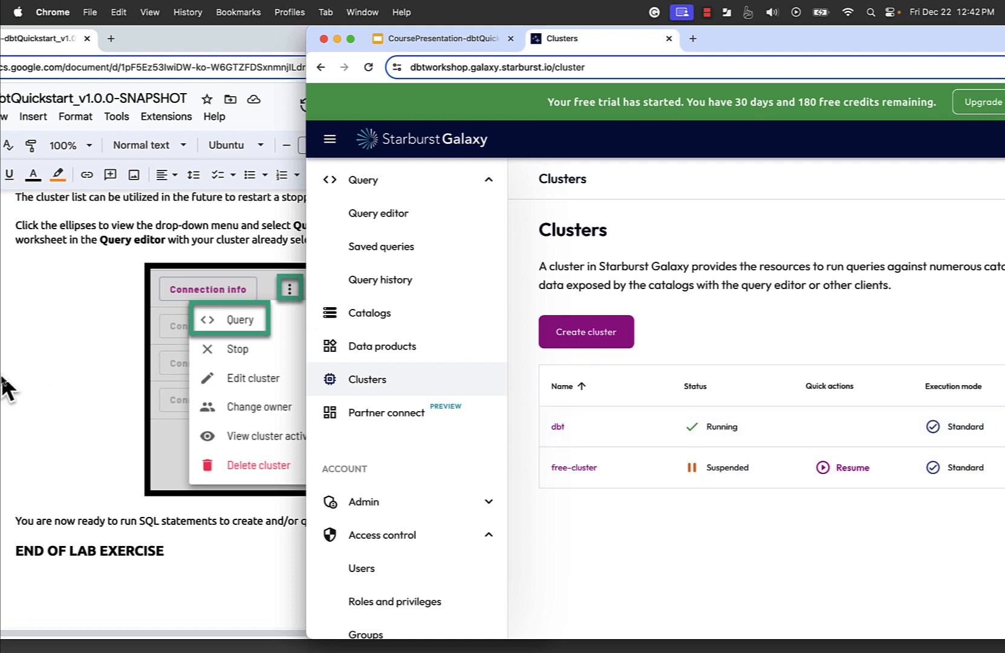
click(119, 353)
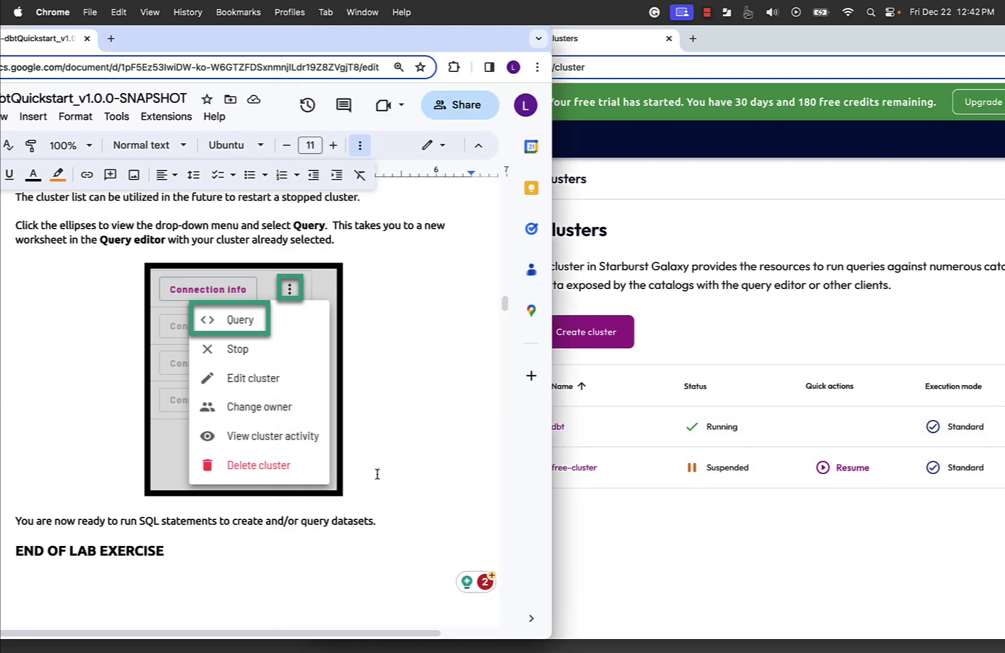
click(650, 241)
drag(853, 41, 664, 34)
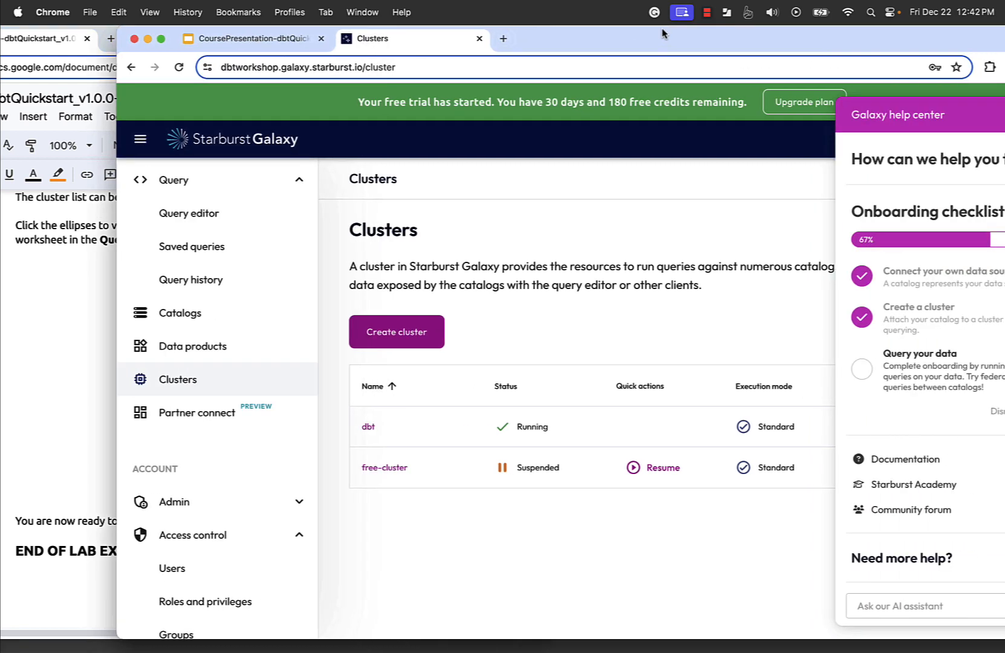
drag(875, 41, 782, 42)
click(965, 114)
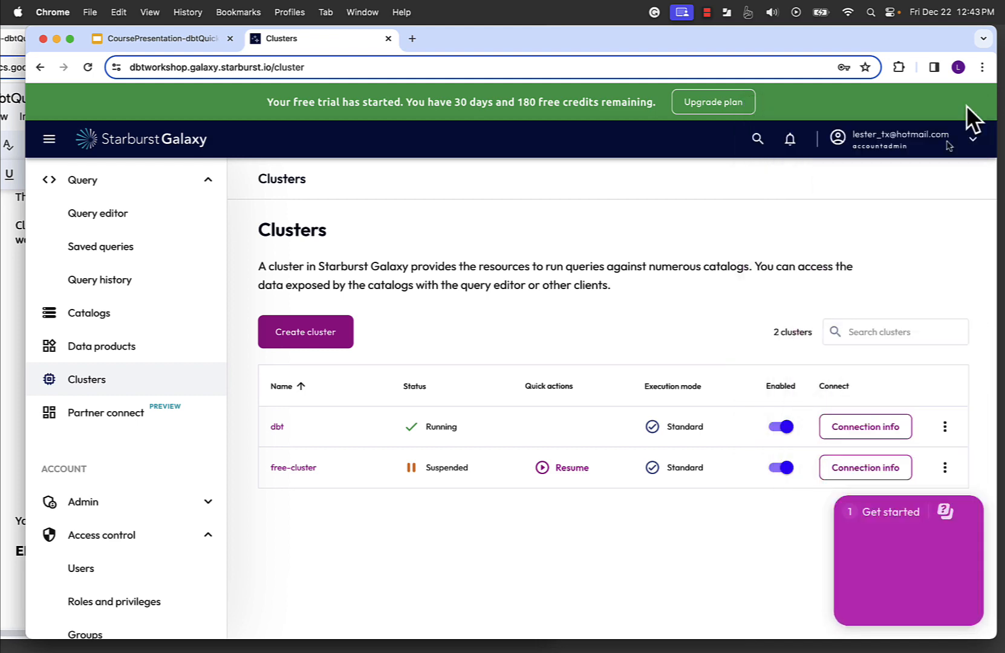
click(947, 426)
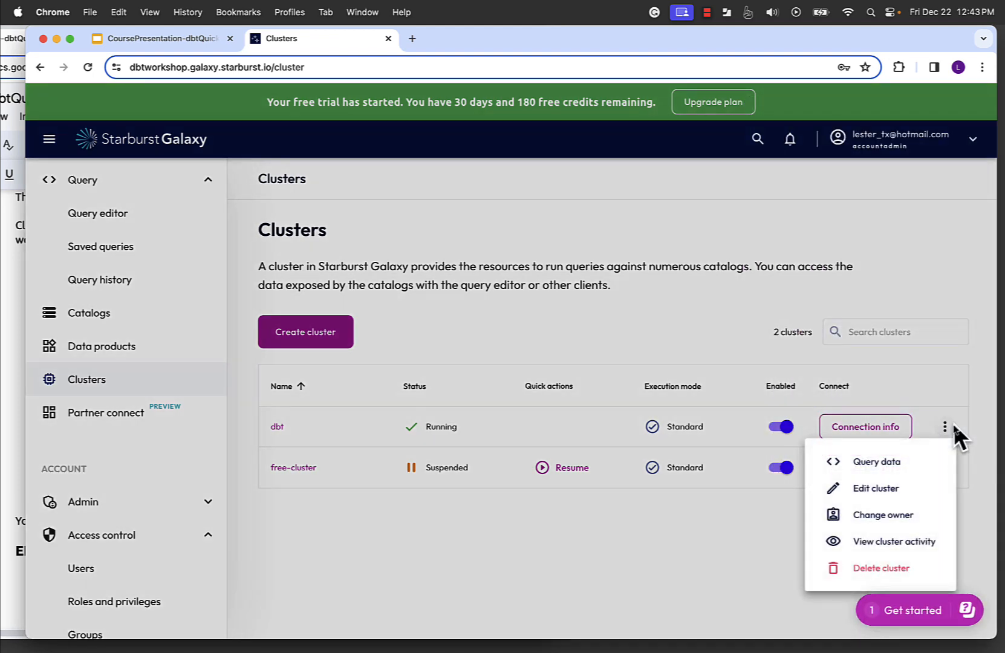
click(894, 469)
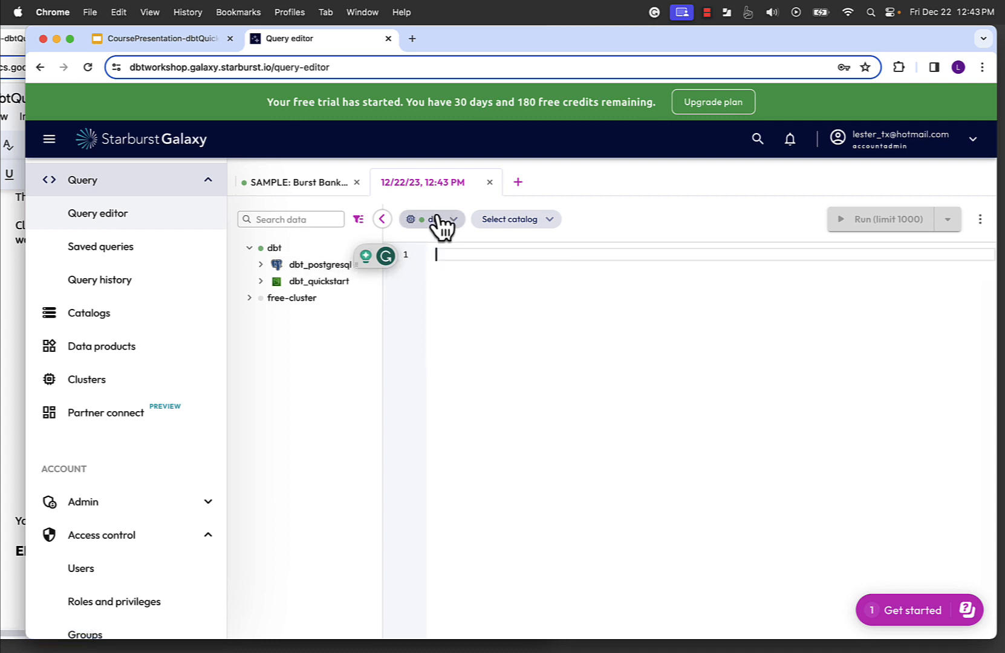
mouse_move(443, 228)
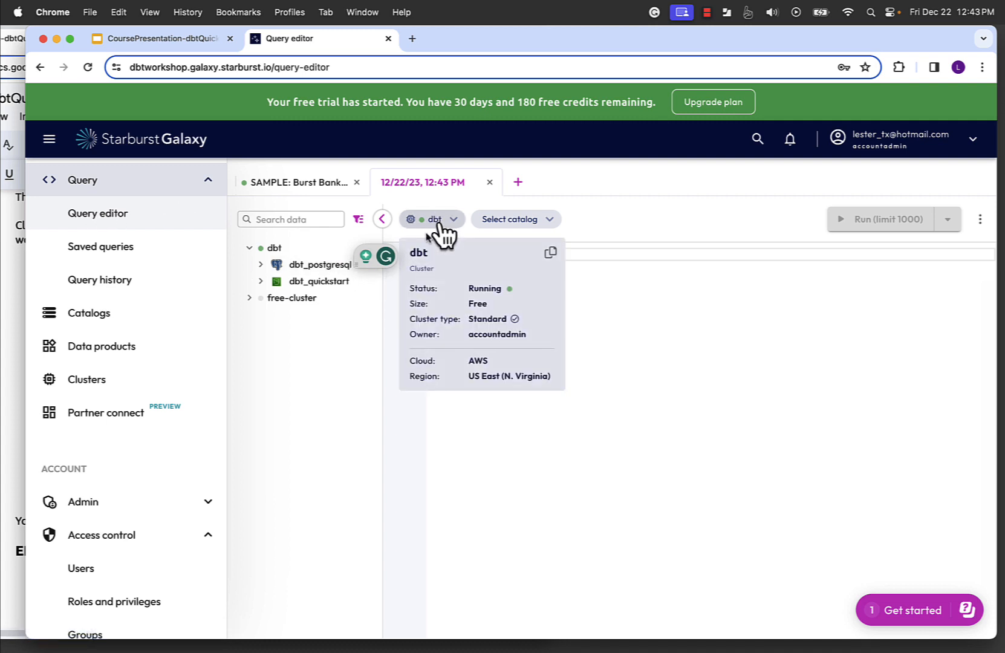
mouse_move(260, 271)
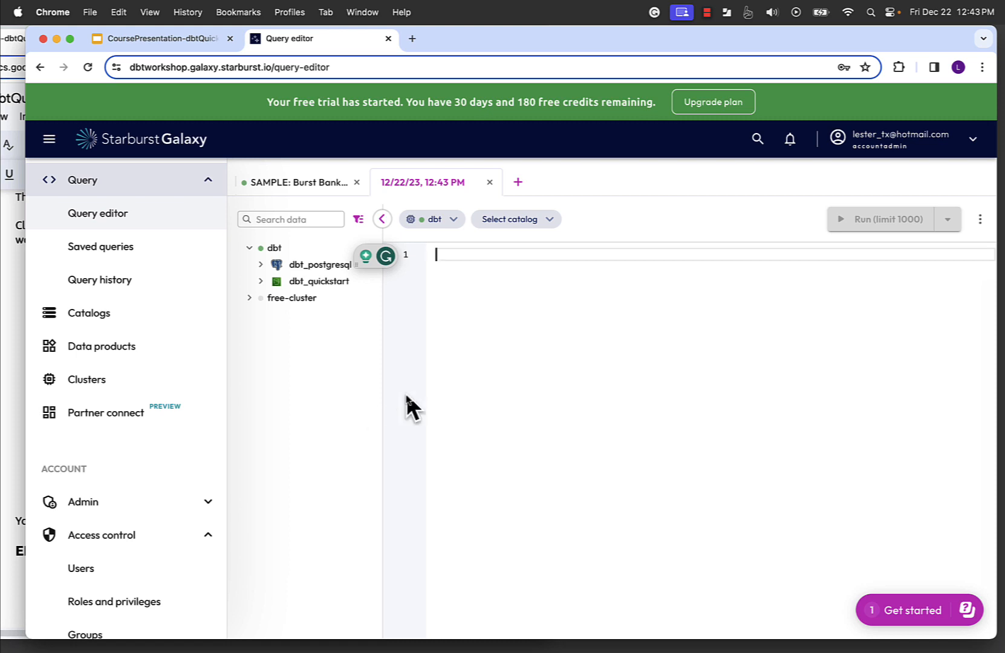
click(707, 12)
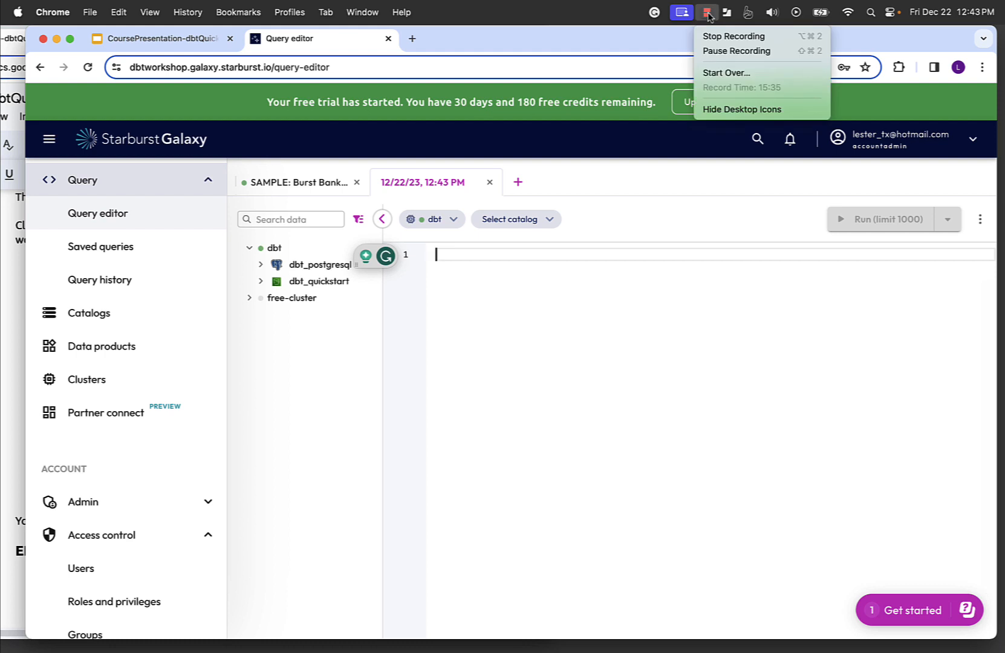